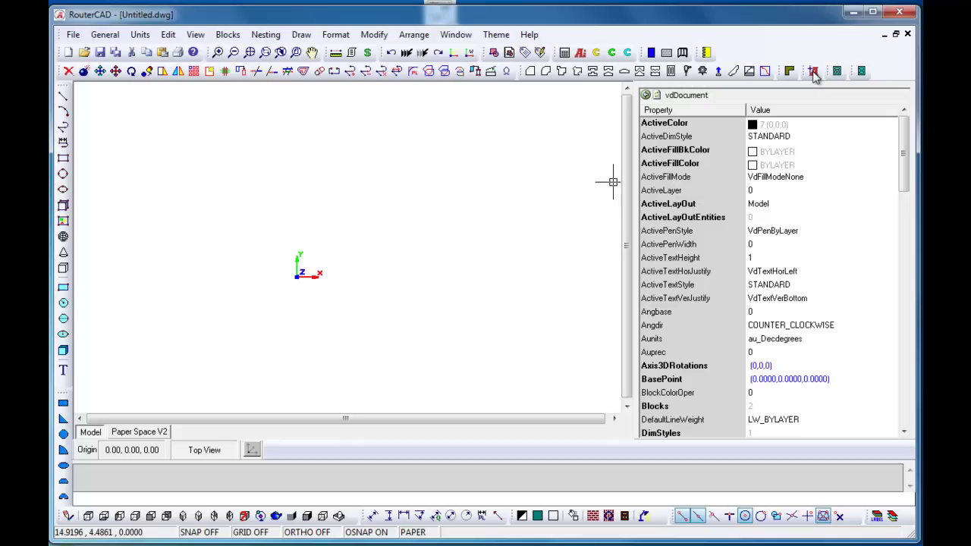
Start AutoCabinets from RouterCAD and widen its window on both sides to cover most of the screen
click(813, 71)
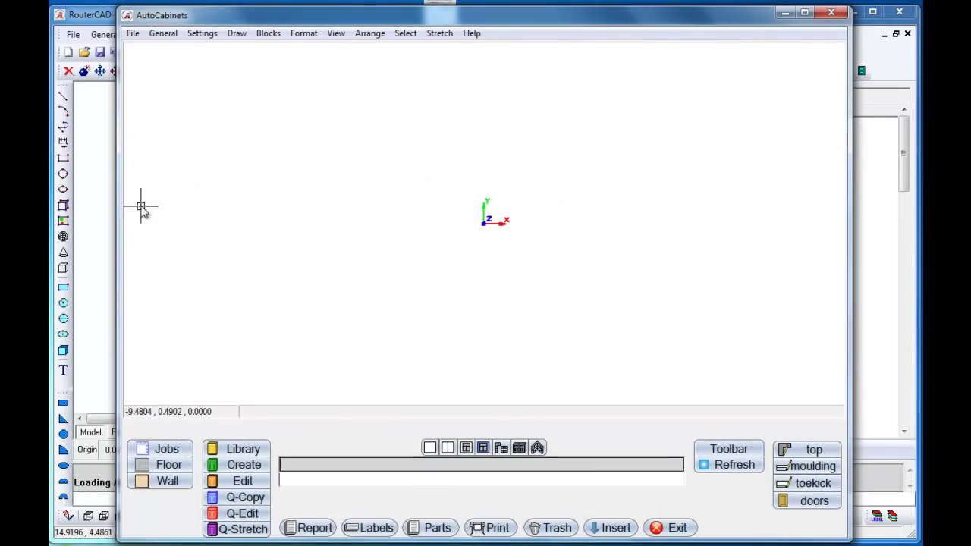
drag(121, 221, 53, 219)
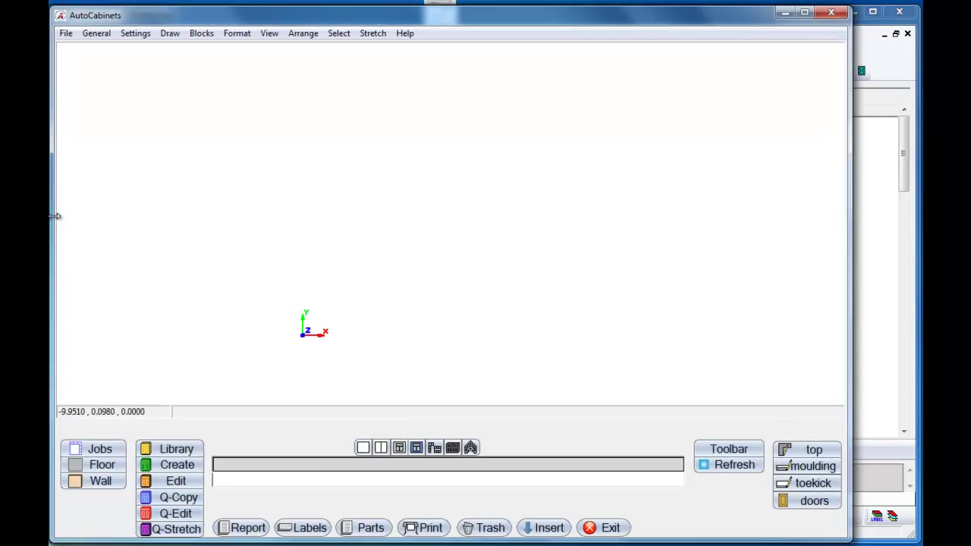
drag(848, 250, 906, 248)
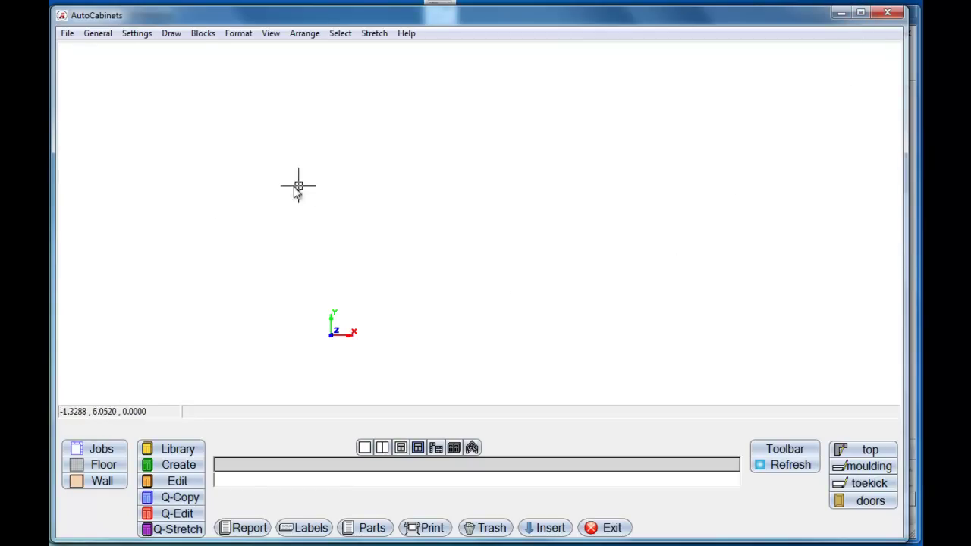
Draw a wall 156" long at angle 0 from a point in the empty drawing, with its thickness on the upper side
click(90, 484)
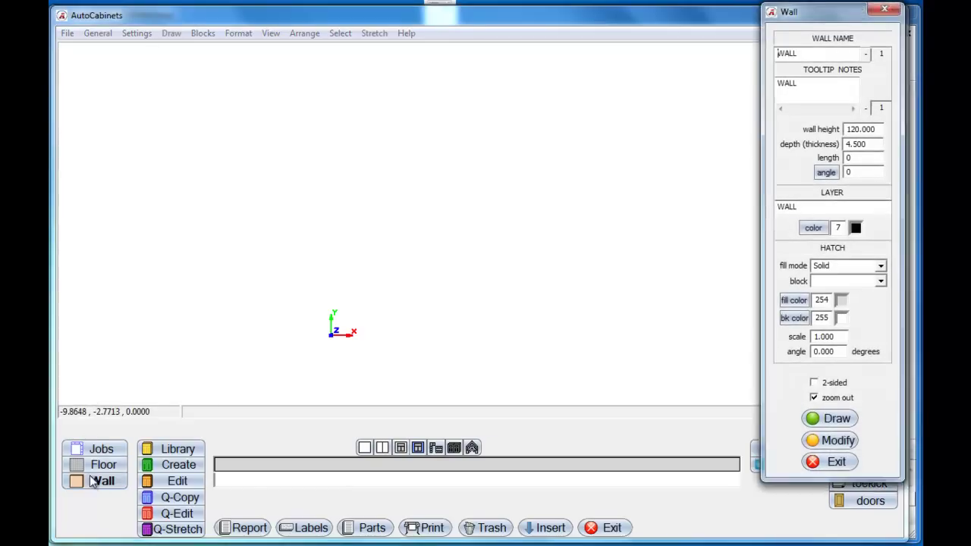
drag(816, 18, 626, 65)
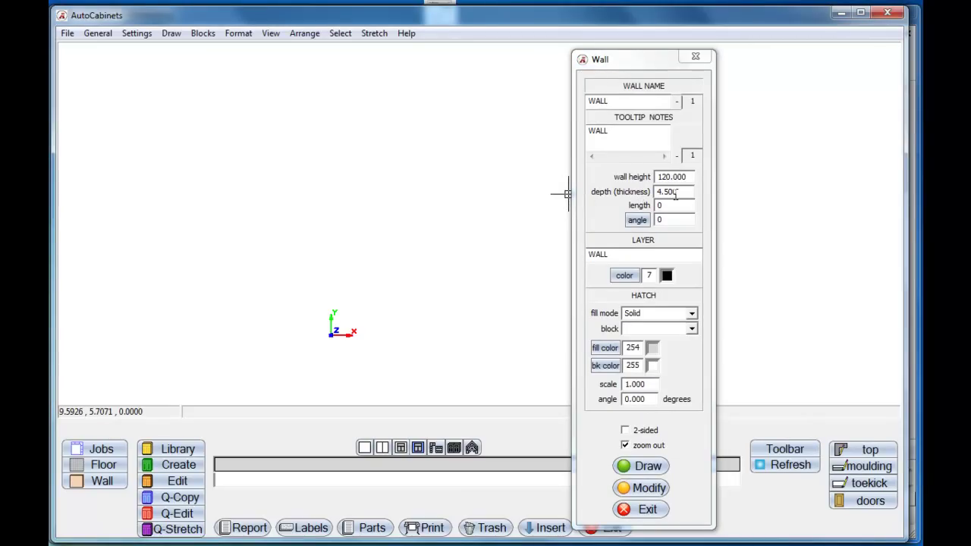
drag(679, 206, 645, 204)
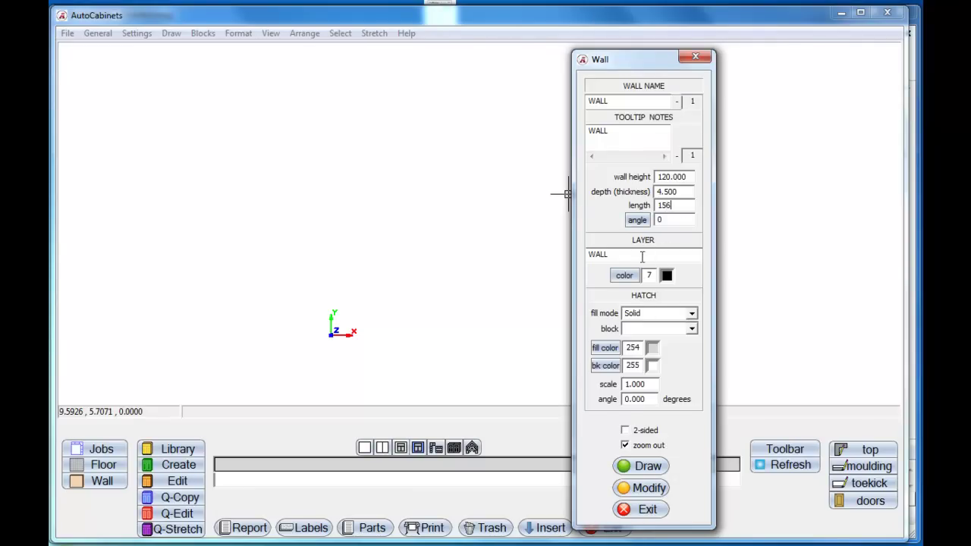
click(641, 221)
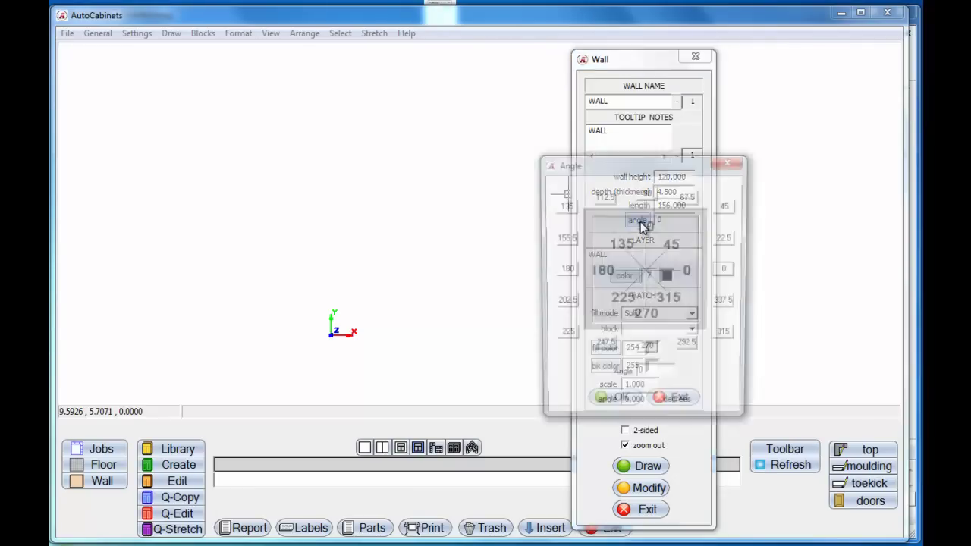
drag(656, 170, 486, 165)
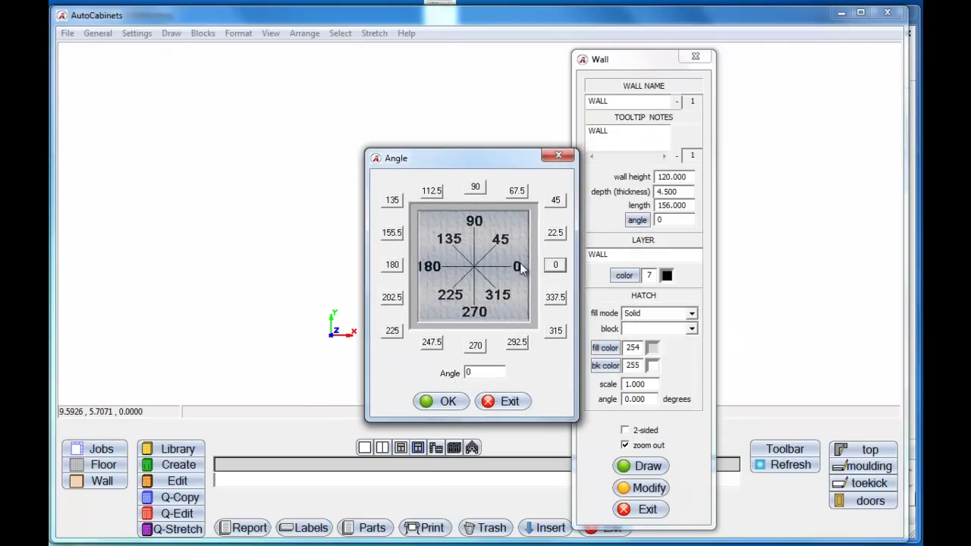
click(453, 402)
click(625, 464)
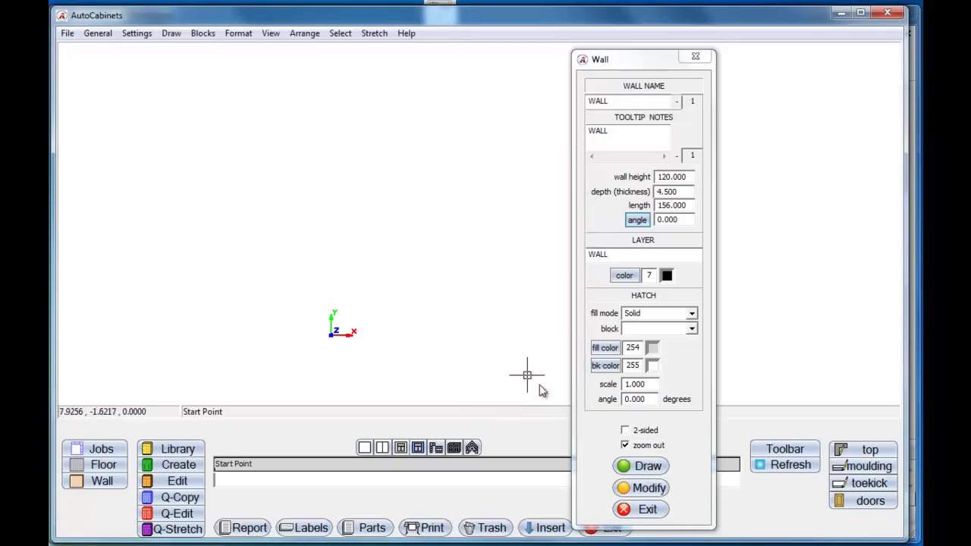
click(277, 212)
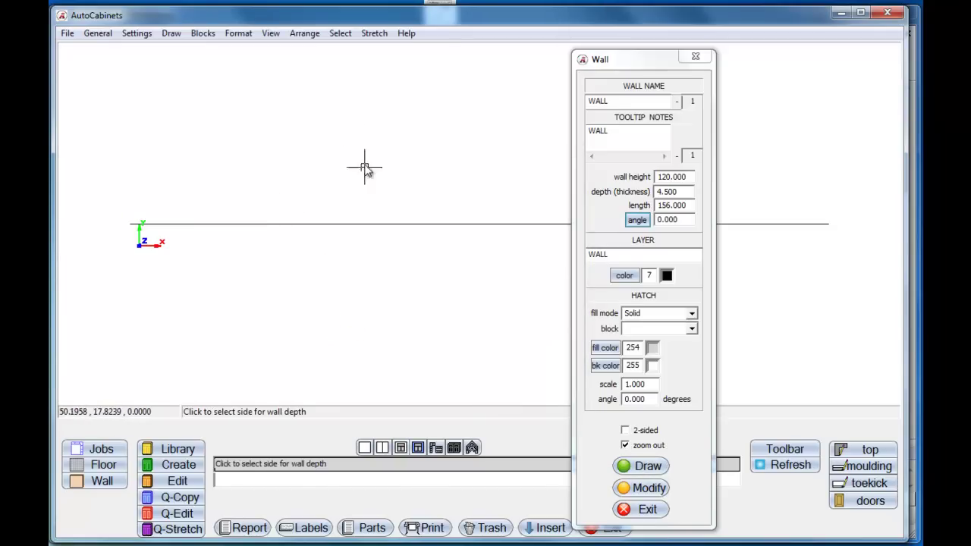
click(394, 126)
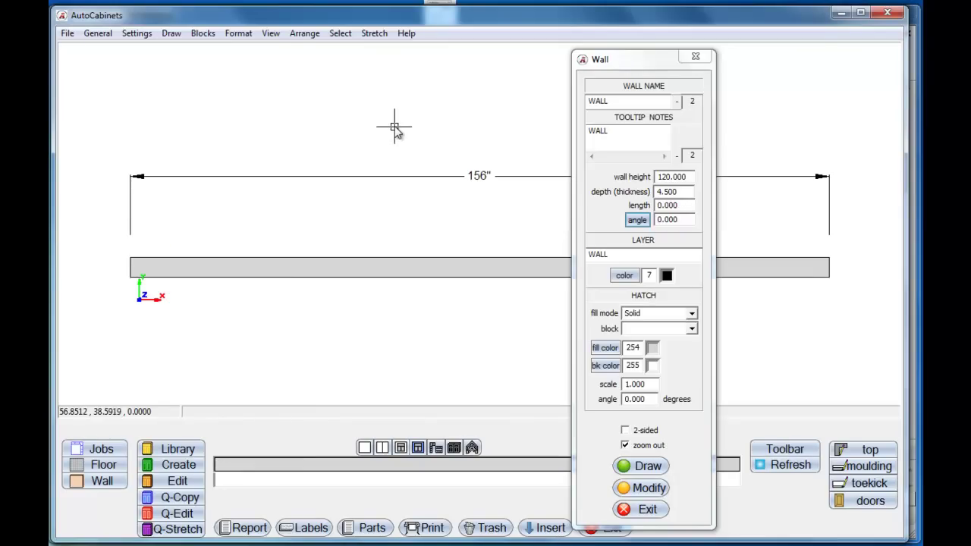
Draw a second wall 36" long at angle 270 from the first wall's lower right corner, with its thickness on the outer side
middle_drag(427, 211, 398, 171)
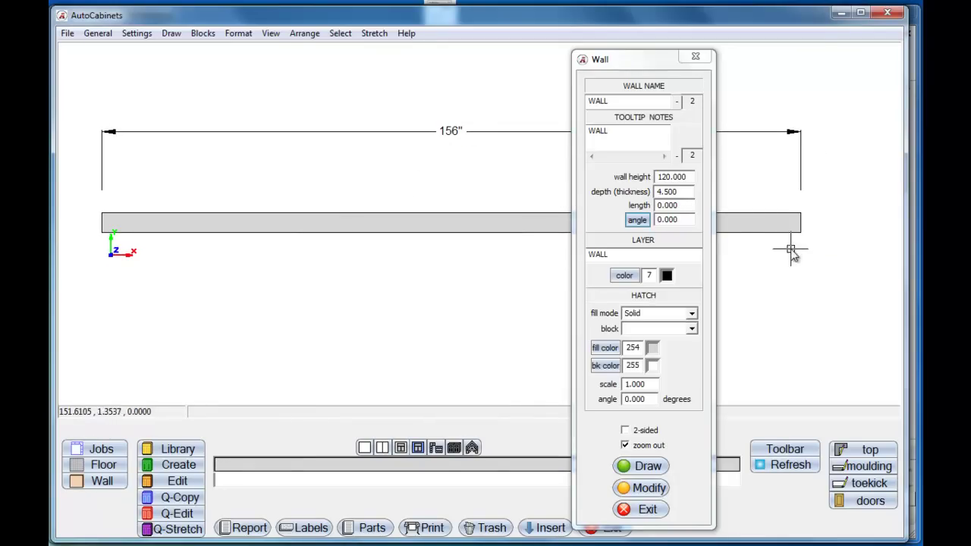
drag(686, 205, 625, 205)
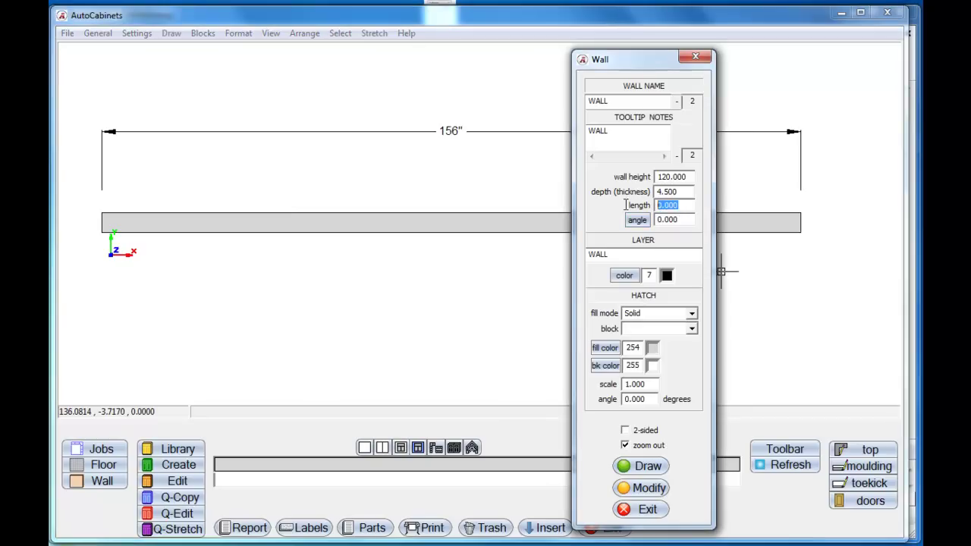
text(36)
click(637, 220)
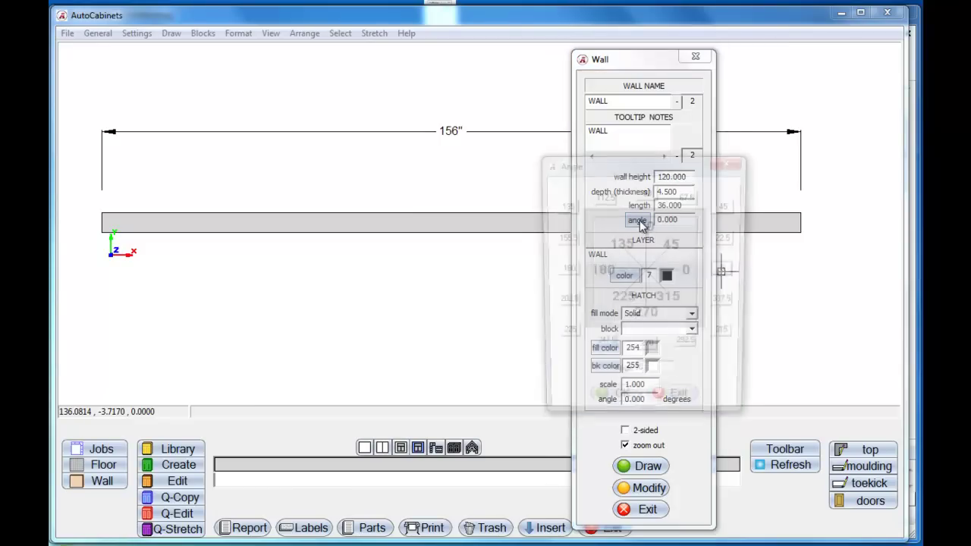
click(646, 351)
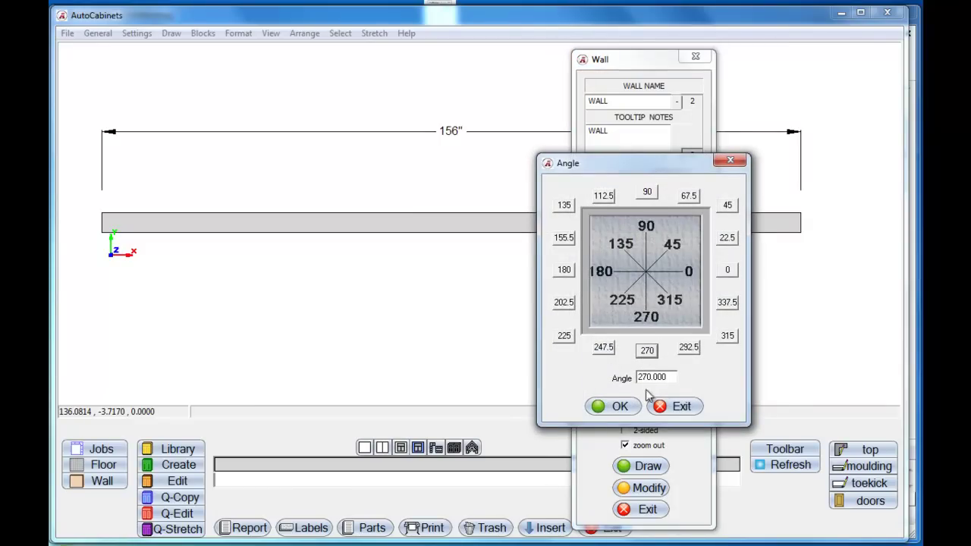
click(618, 407)
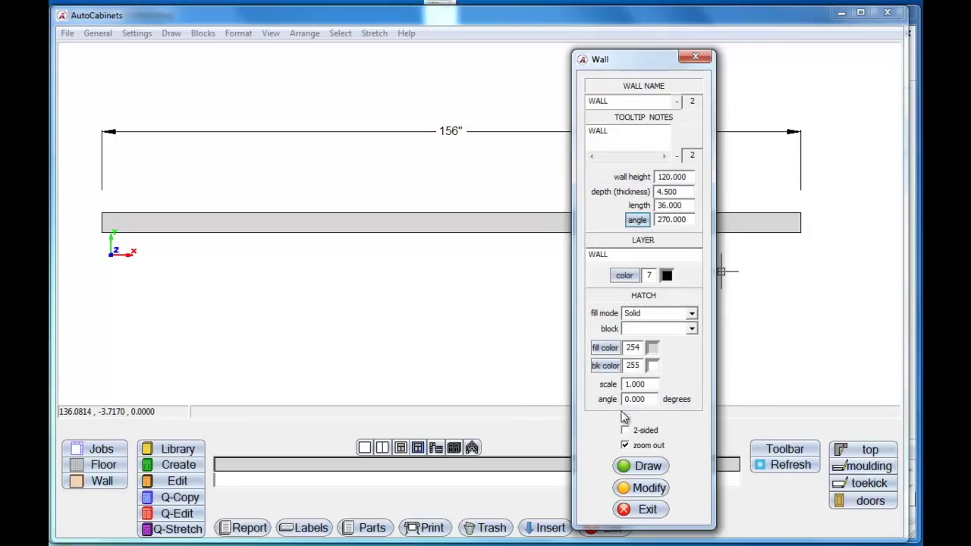
click(643, 466)
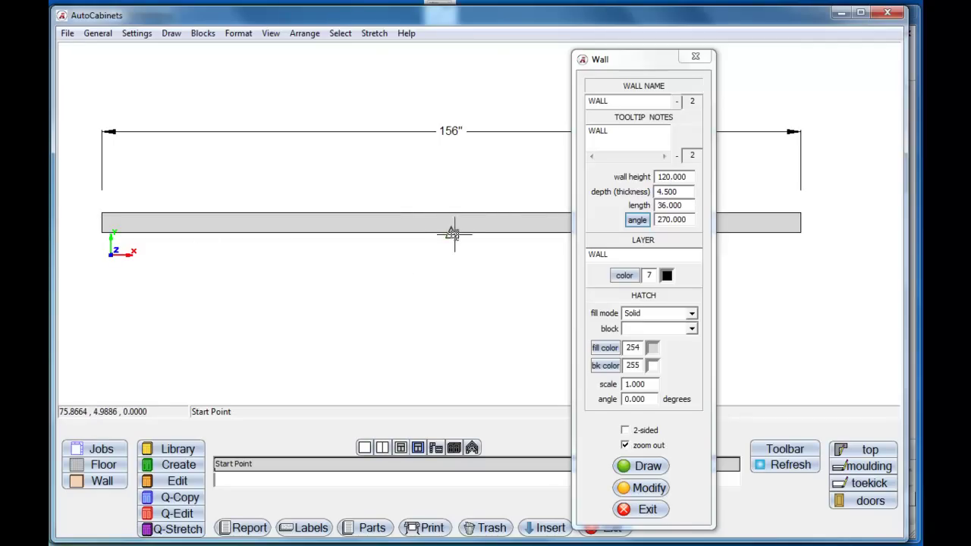
click(800, 233)
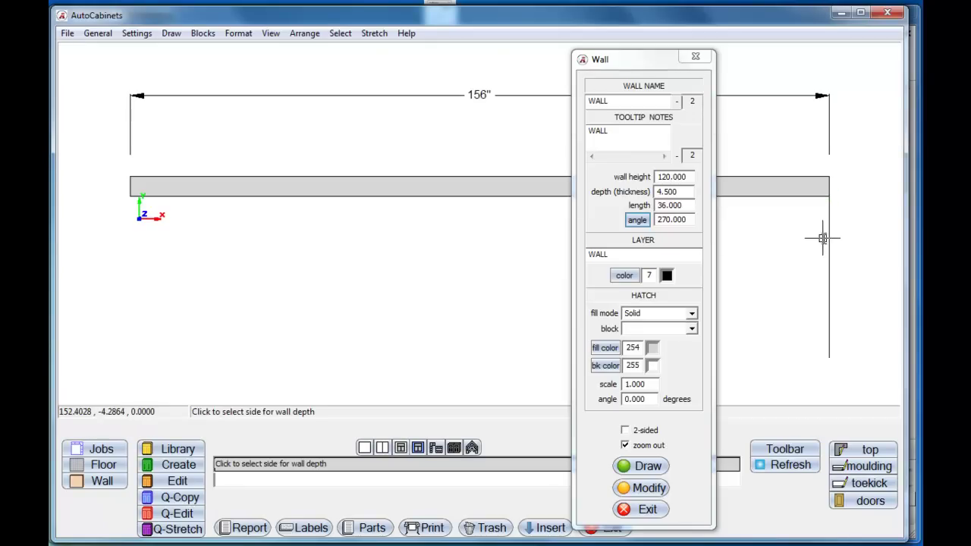
click(866, 242)
click(695, 56)
Browse the cabinet library's appliances, previewing 2_8_6_8 Refrigerator, 48 Range, Electric Range Drop In and Panel Door Refrig
middle_drag(412, 266, 447, 237)
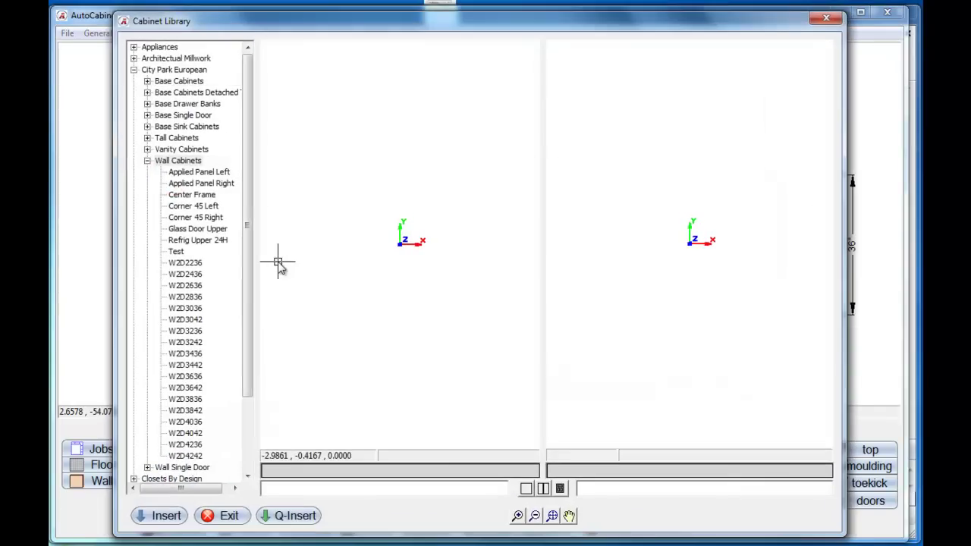
click(147, 161)
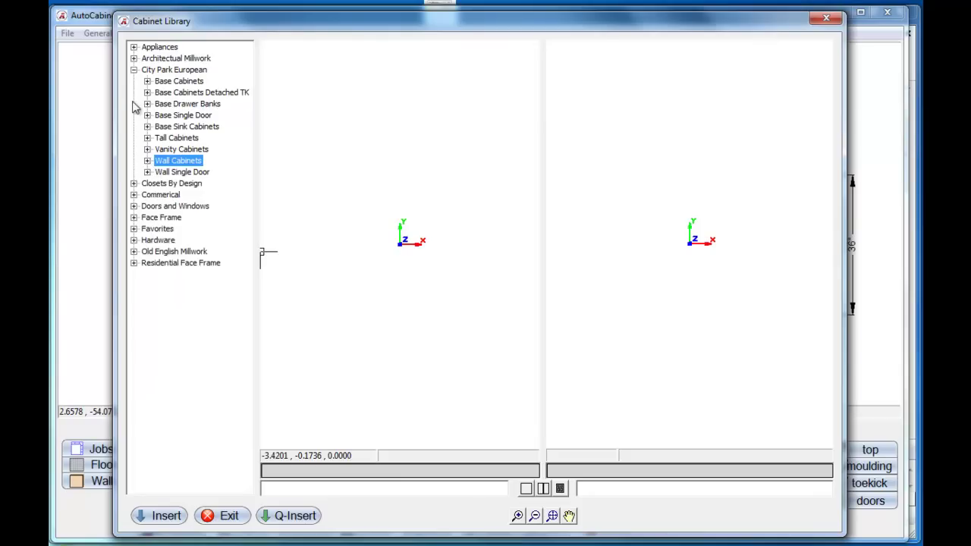
click(134, 69)
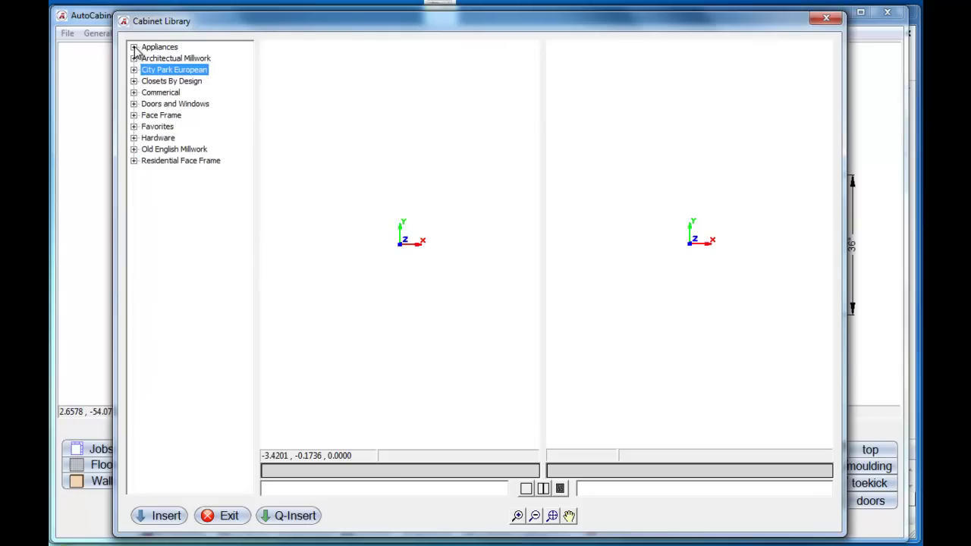
click(135, 47)
click(168, 59)
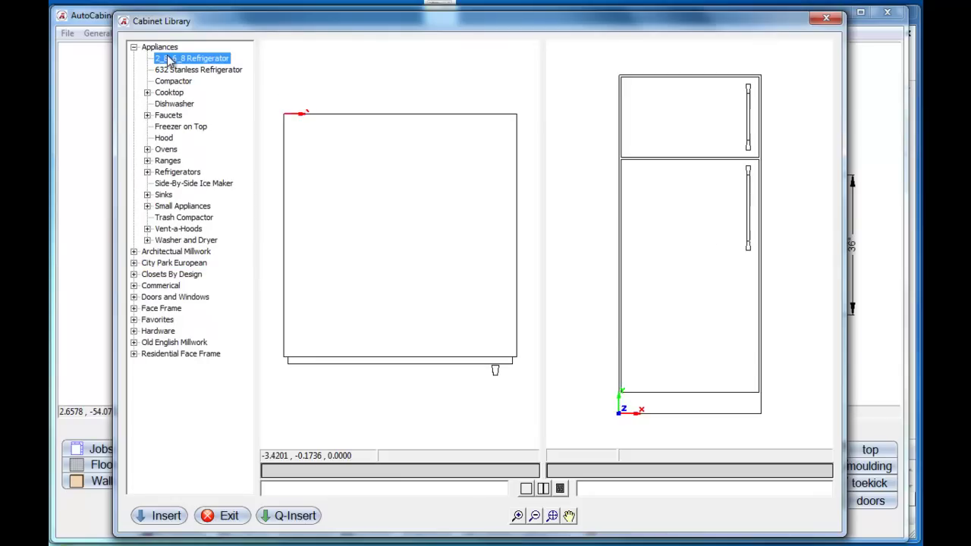
click(148, 160)
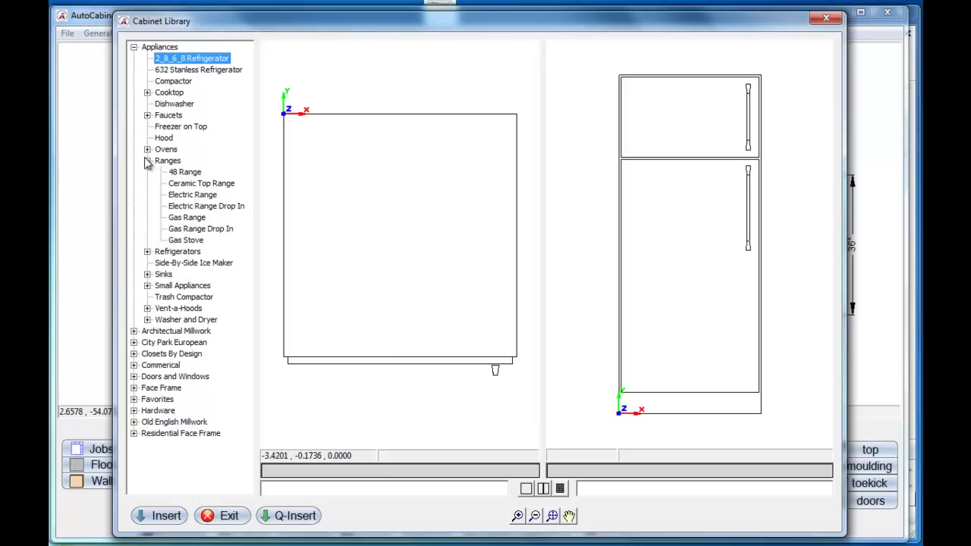
click(182, 173)
click(172, 206)
click(147, 251)
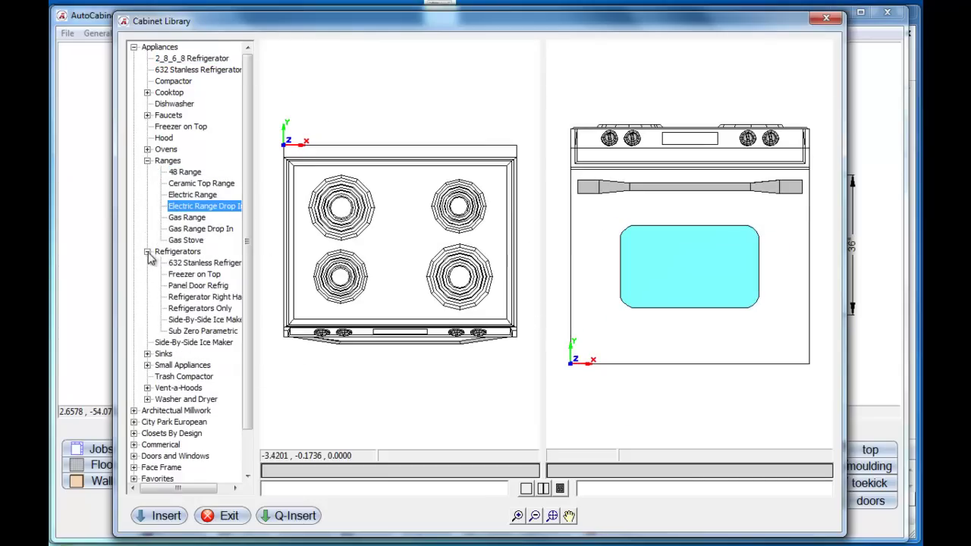
click(182, 286)
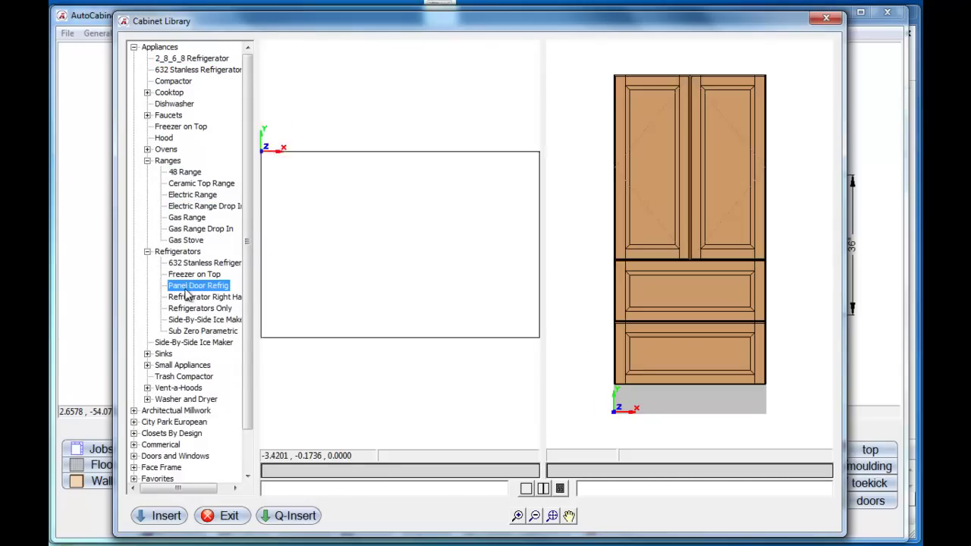
click(133, 47)
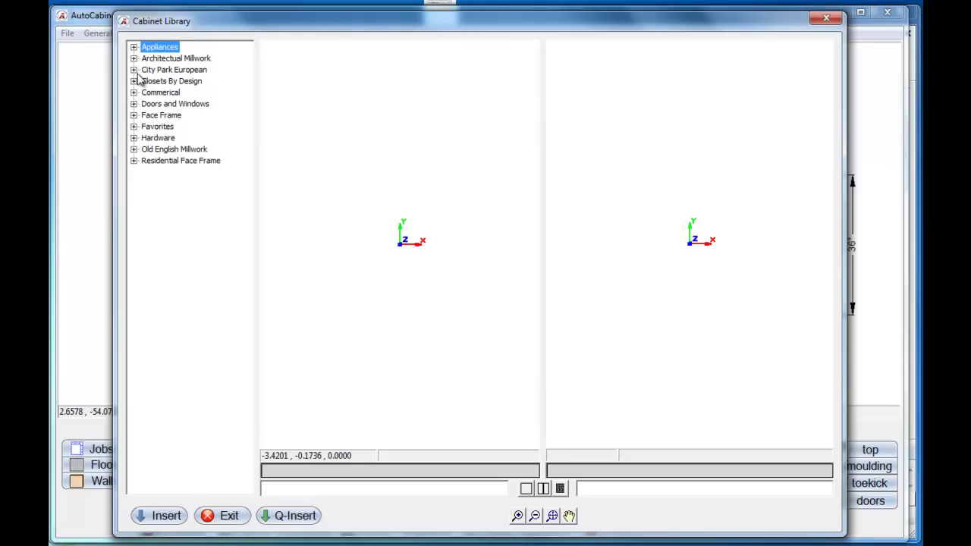
Preview Double French Door and Door Cathedral 2 Panel under Doors and Windows, and choose Window Style 1
click(133, 104)
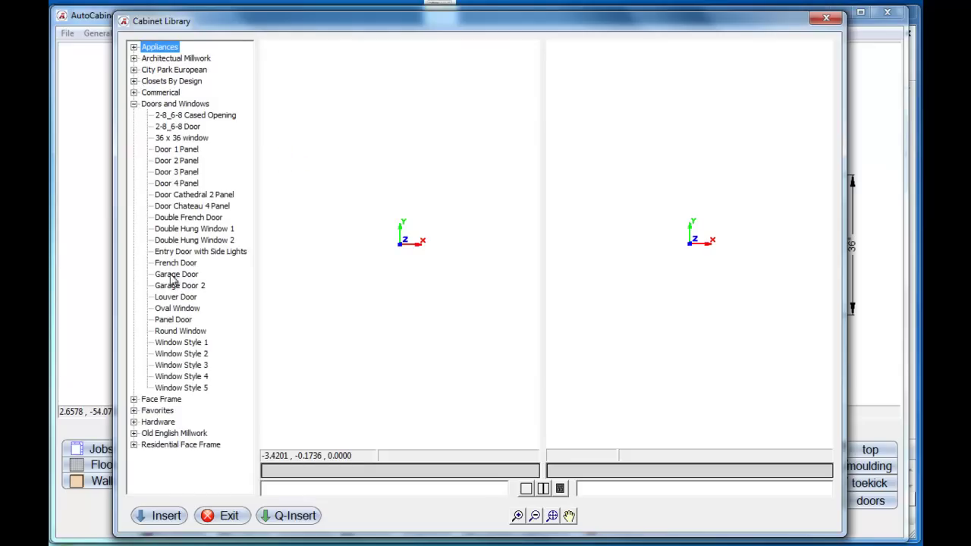
click(188, 218)
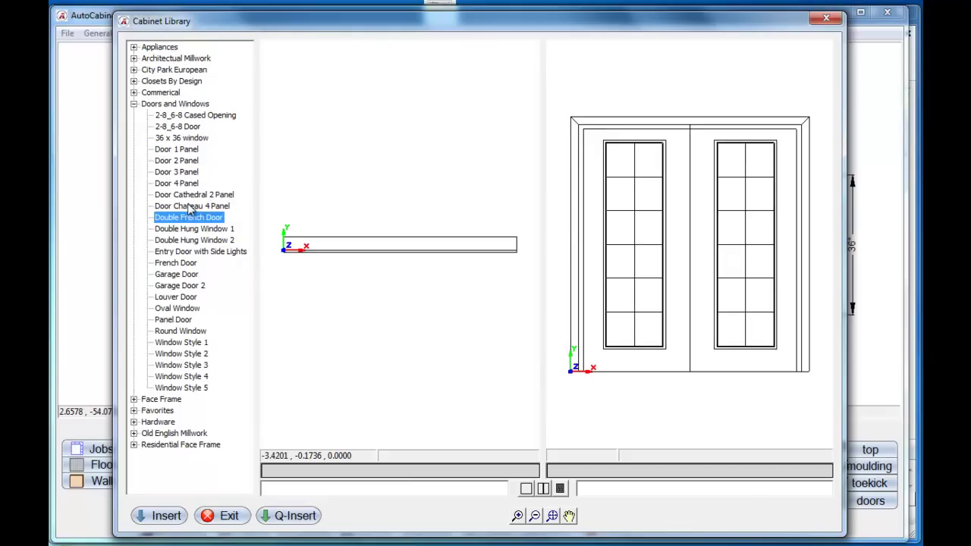
click(191, 197)
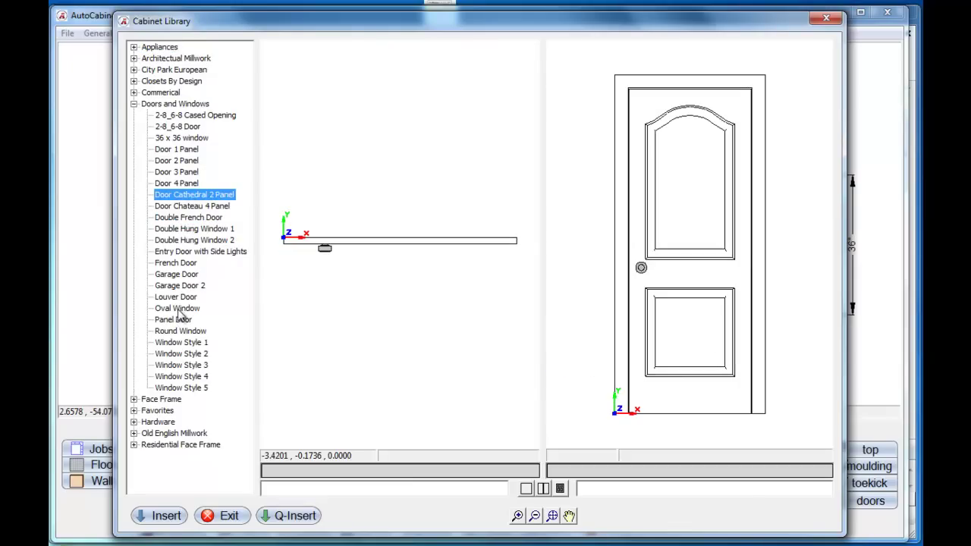
click(181, 343)
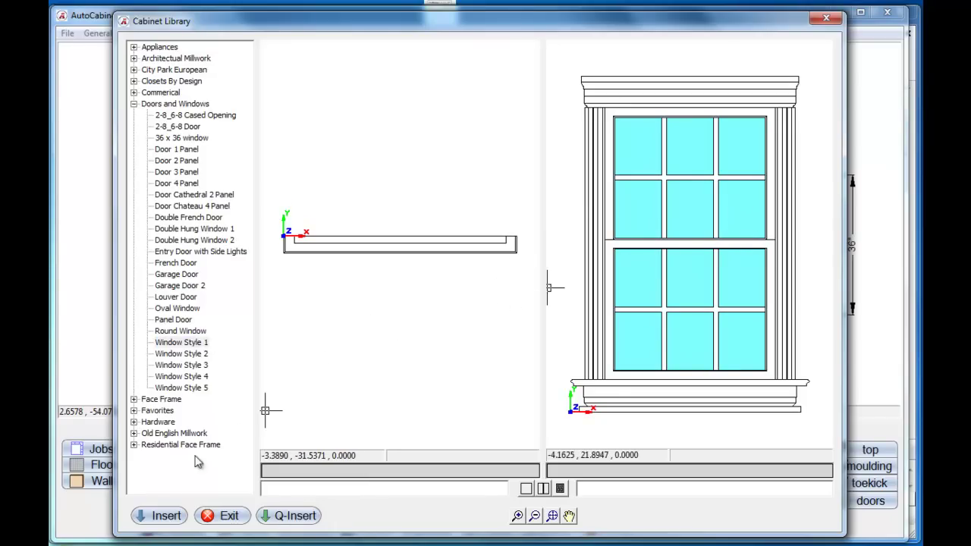
Insert the 42" wide window centred on the 156" wall, using the wall's two inner corners as reference points
click(168, 517)
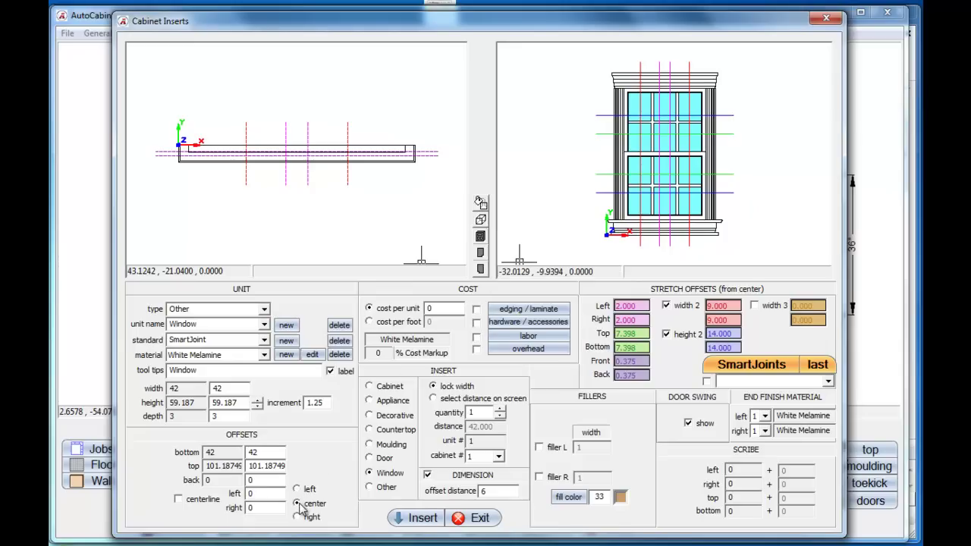
click(422, 518)
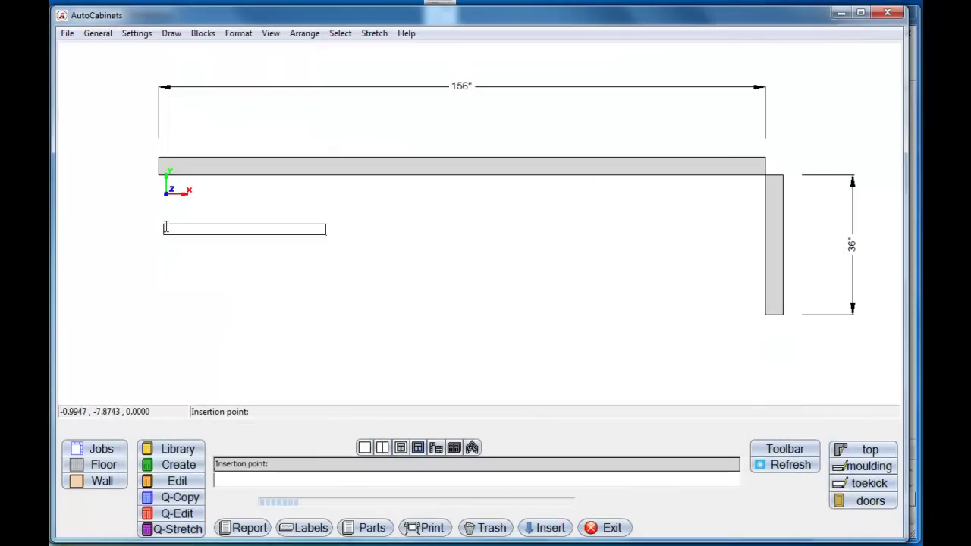
click(159, 175)
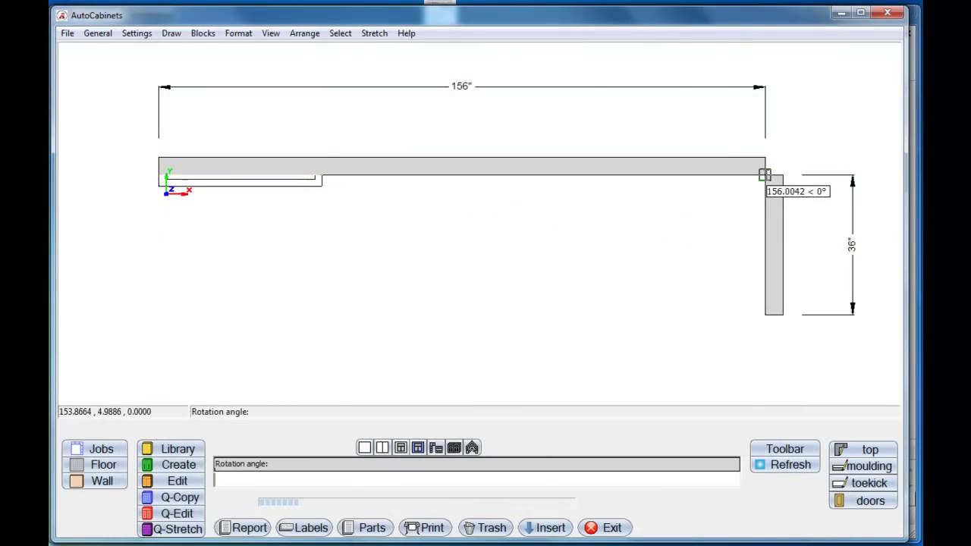
click(765, 175)
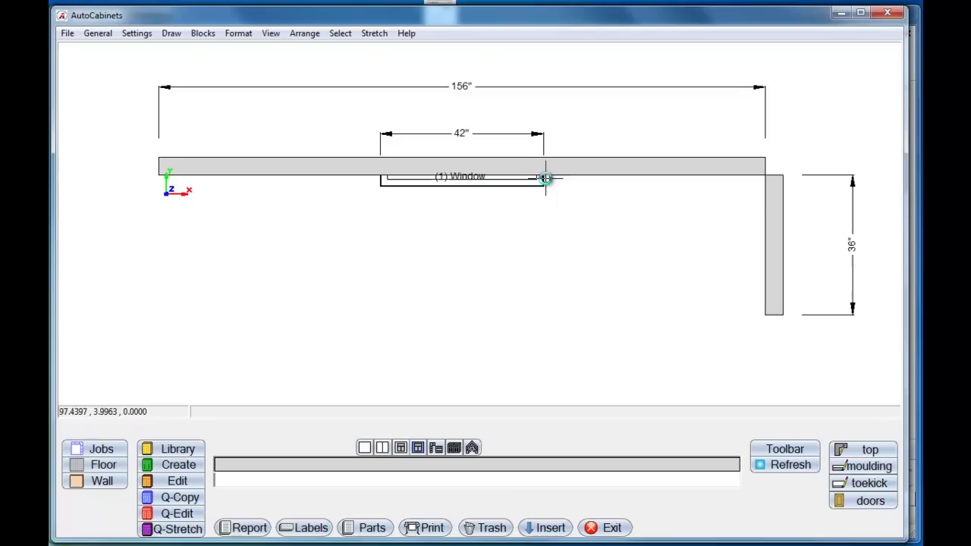
Preview SB1DF2DR36 under City Park European's Base Sink Cabinets, and choose SB2D36 for insertion
click(161, 450)
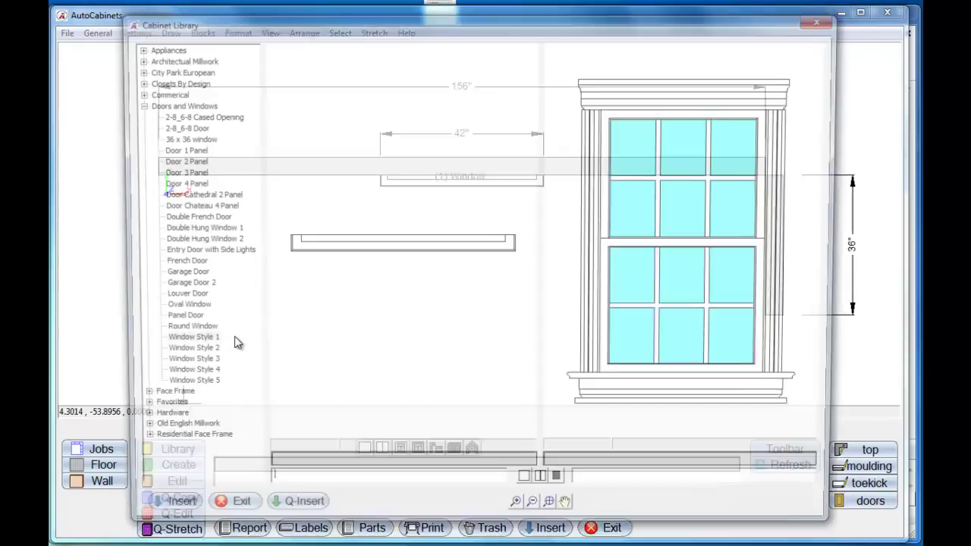
click(134, 104)
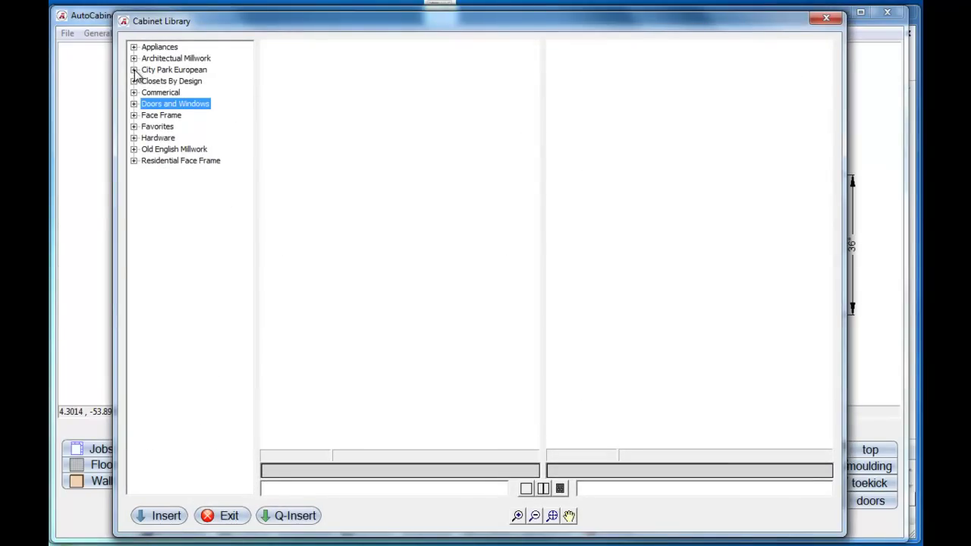
click(134, 70)
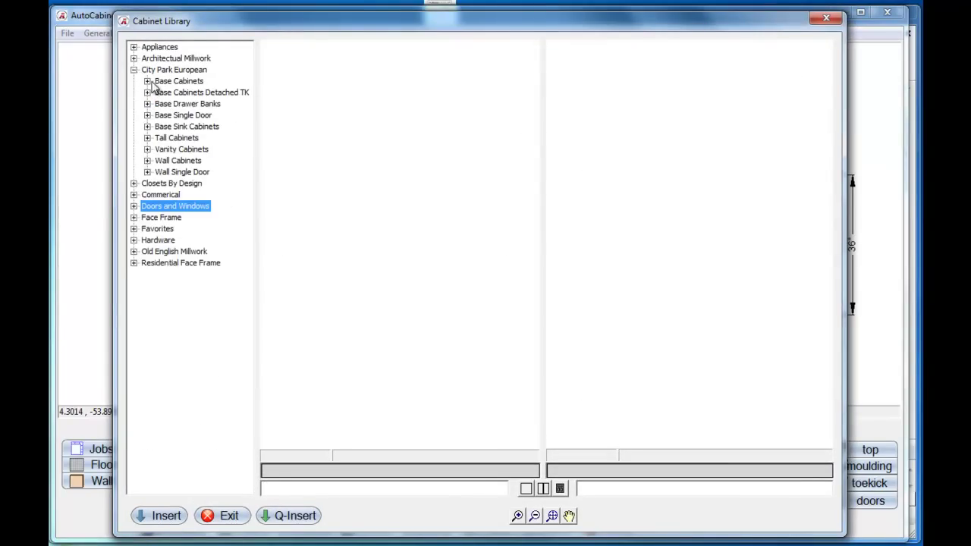
click(147, 126)
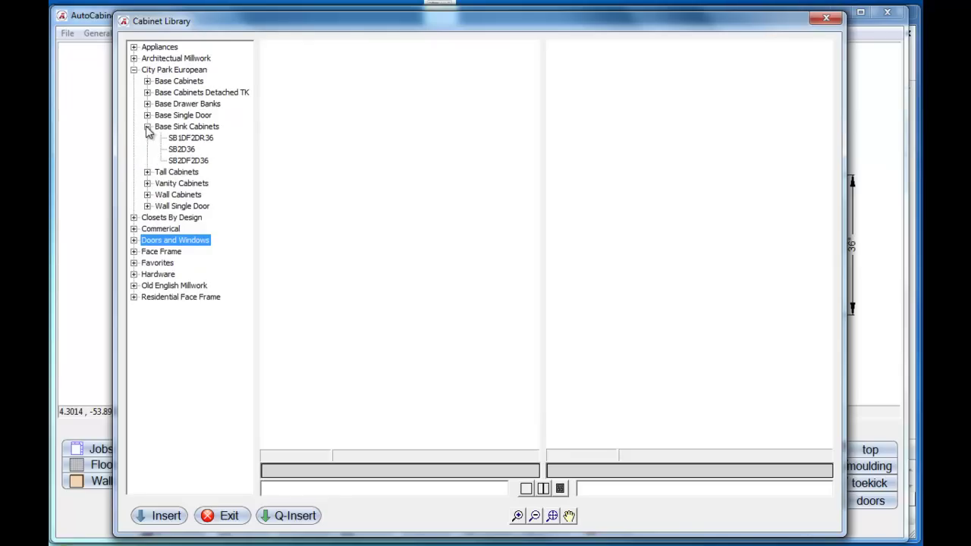
click(176, 138)
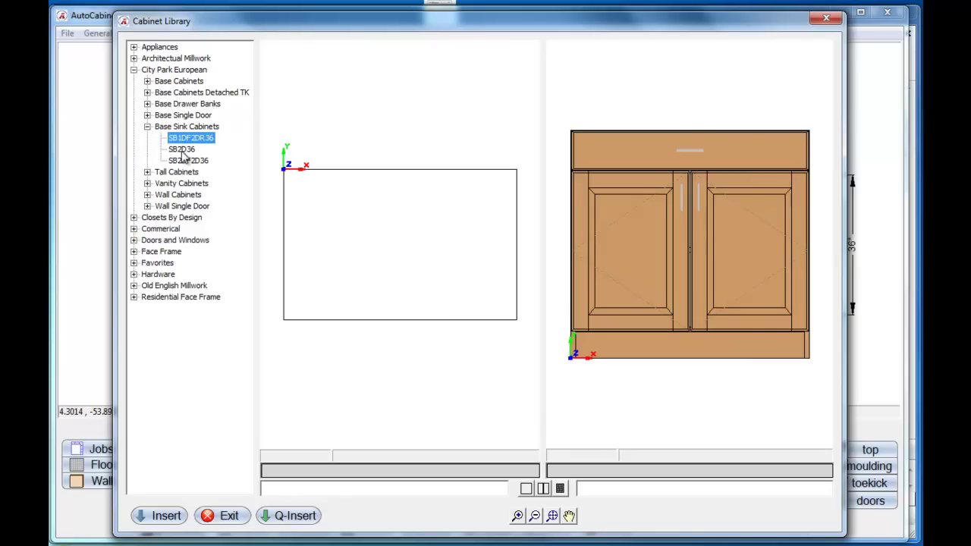
click(182, 149)
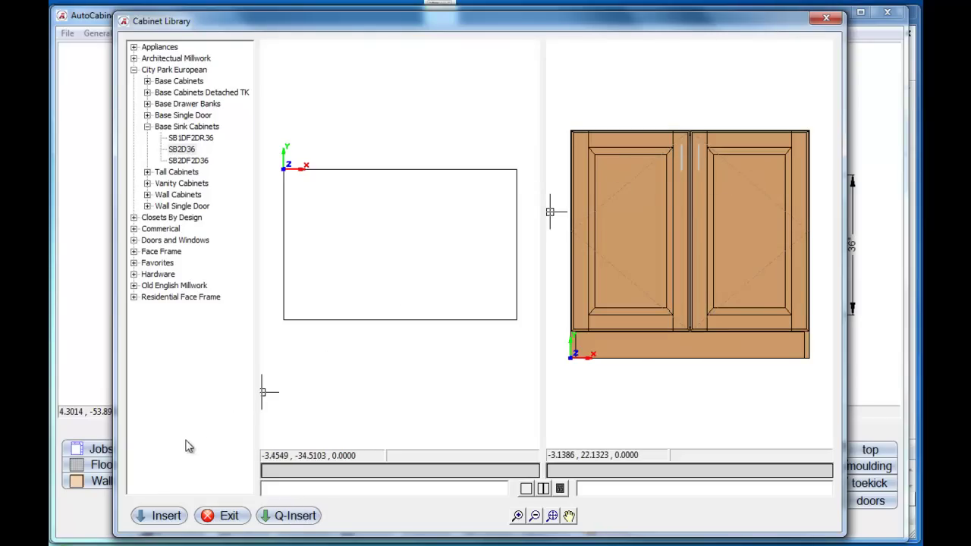
click(164, 513)
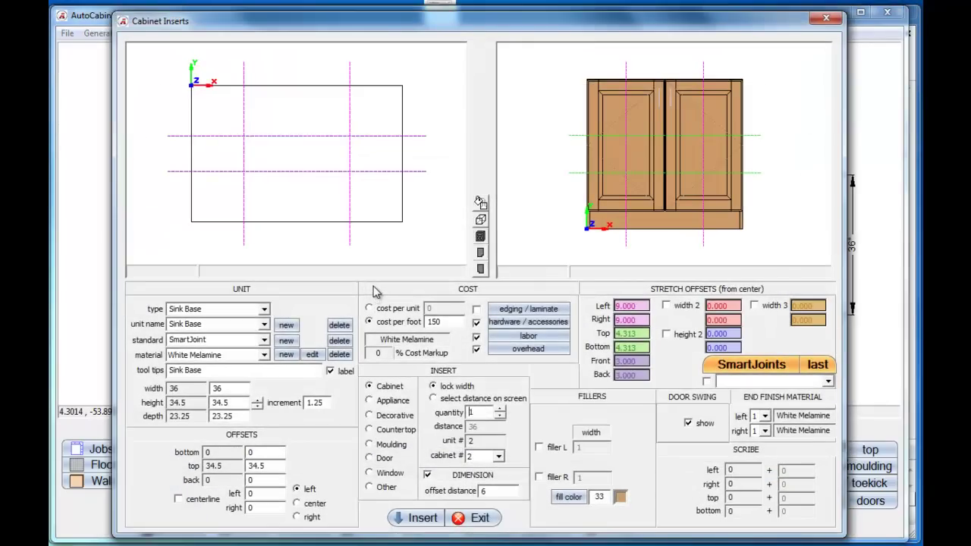
Set the sink base's width to 42" and insert it against the 156" wall, spanning the window from its left to its right corner
mouse_move(518, 25)
mouse_down()
mouse_move(531, 246)
mouse_move(514, 42)
mouse_up()
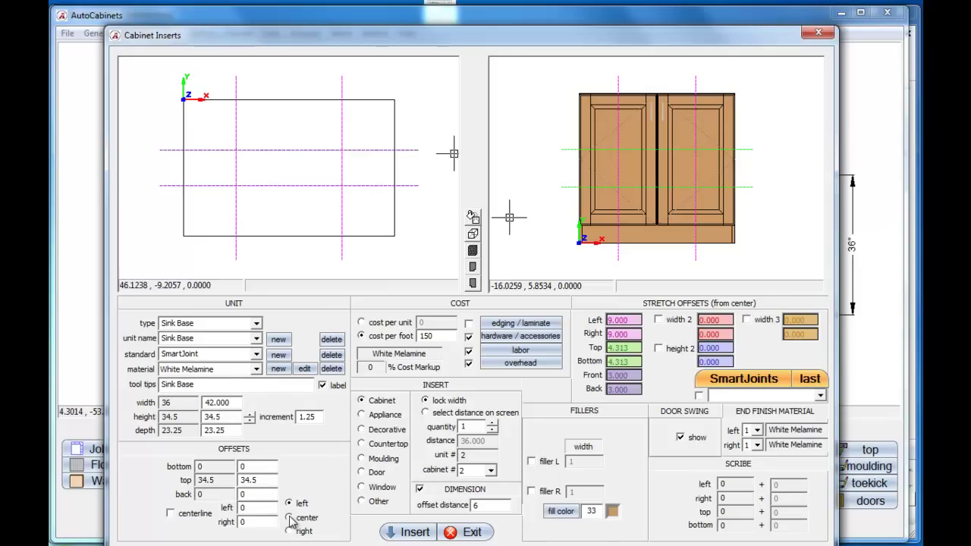
click(410, 531)
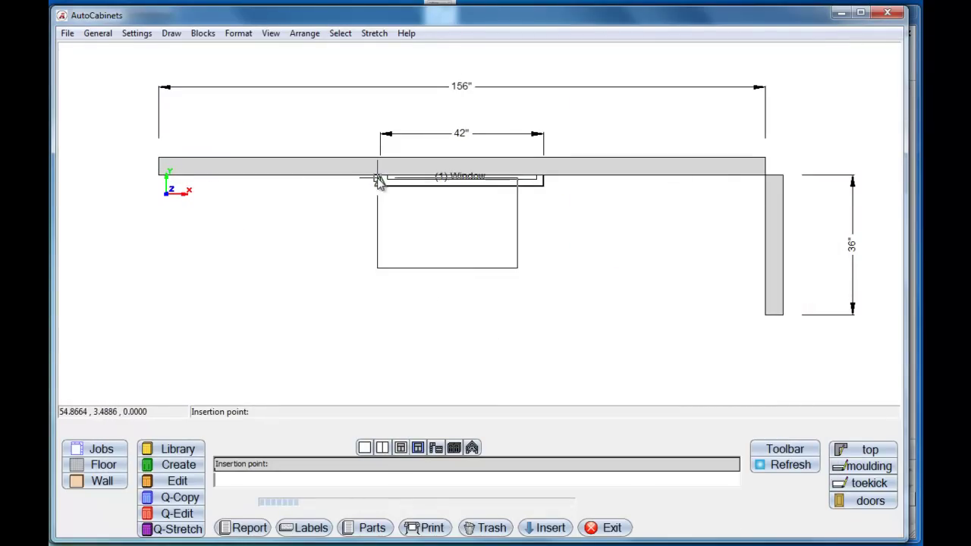
scroll(377, 180, up, 3)
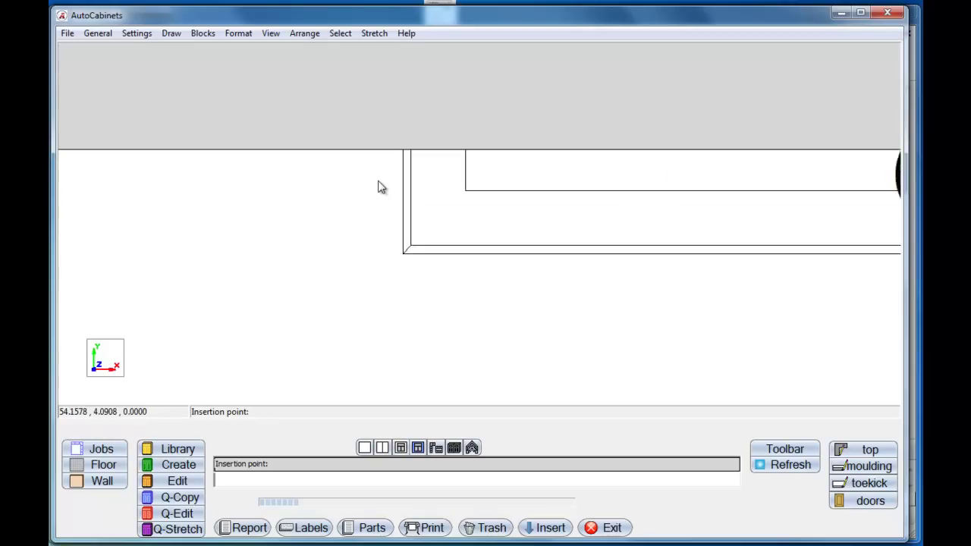
click(412, 137)
scroll(413, 137, down, 4)
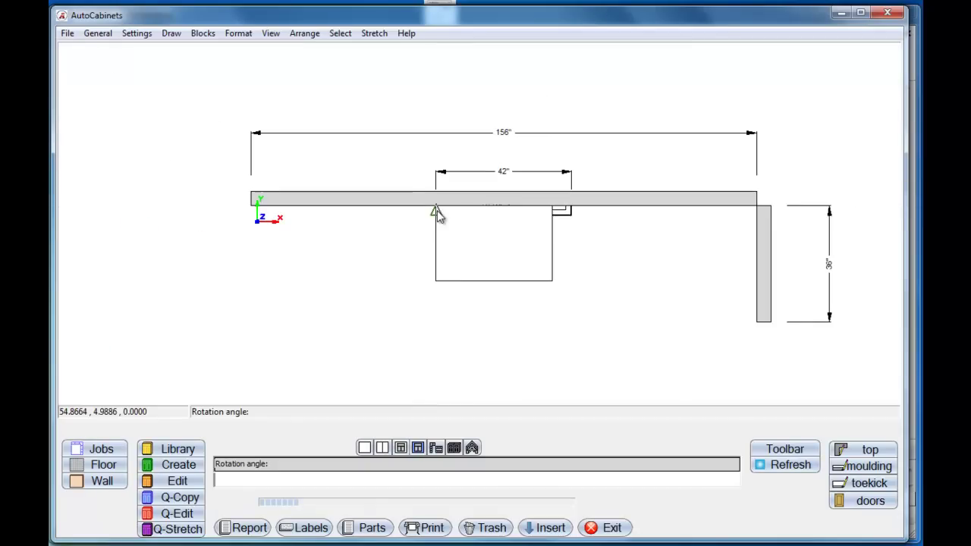
scroll(576, 208, up, 5)
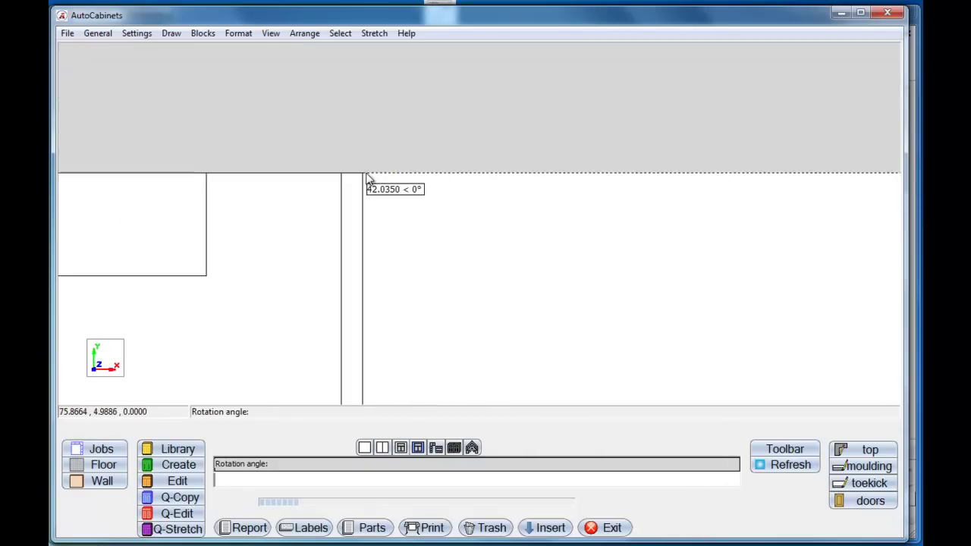
click(361, 174)
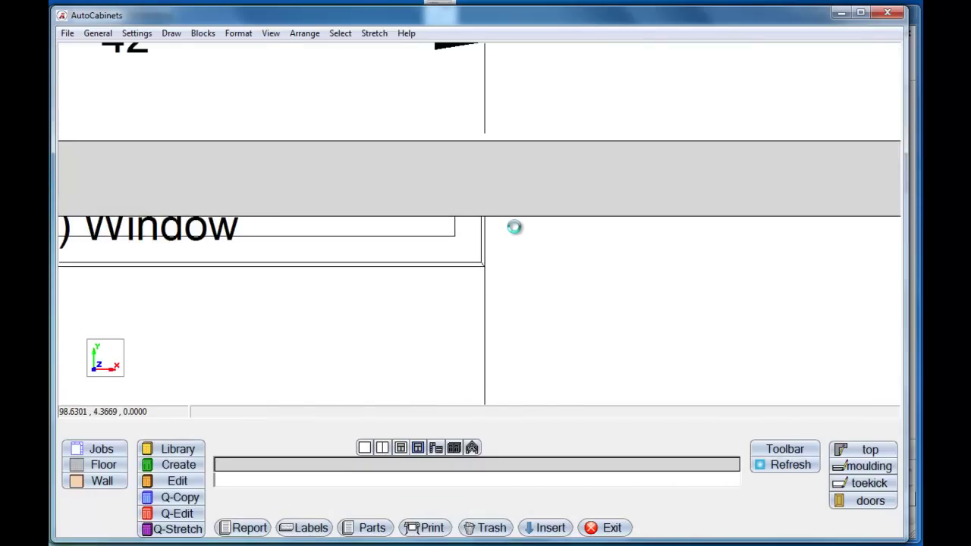
middle_drag(340, 310, 461, 269)
scroll(463, 265, down, 2)
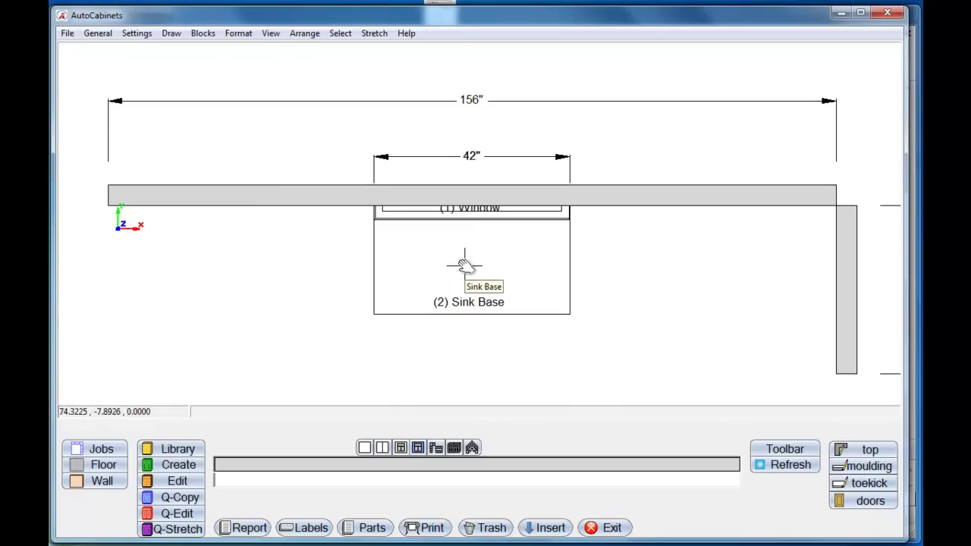
scroll(520, 265, down, 1)
middle_drag(524, 265, 498, 234)
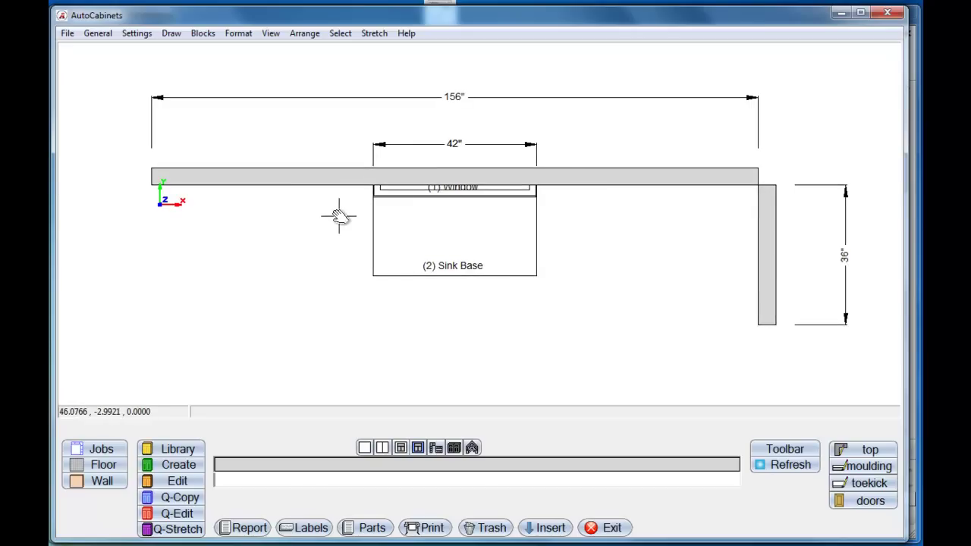
Choose the Dishwasher from the library's appliances and set its insertion alignment to right
click(190, 453)
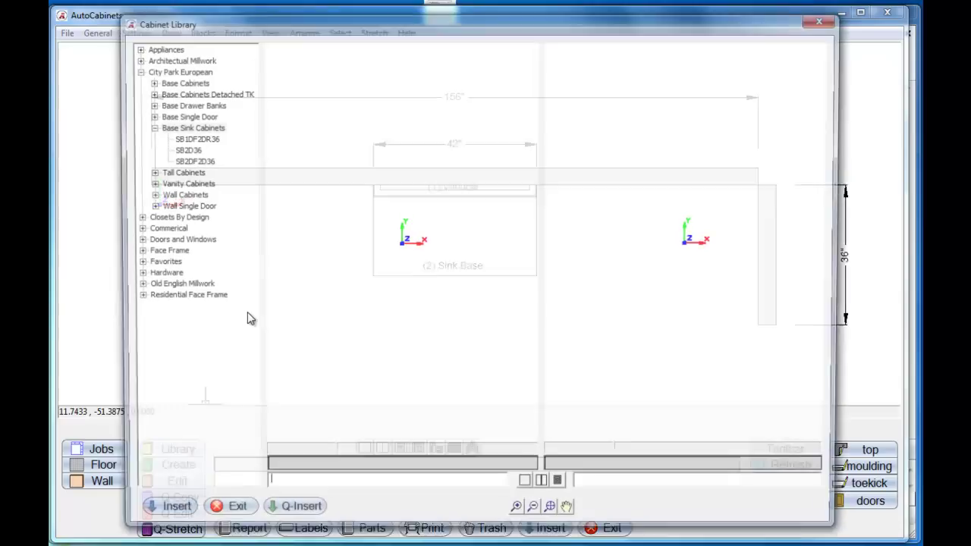
click(134, 47)
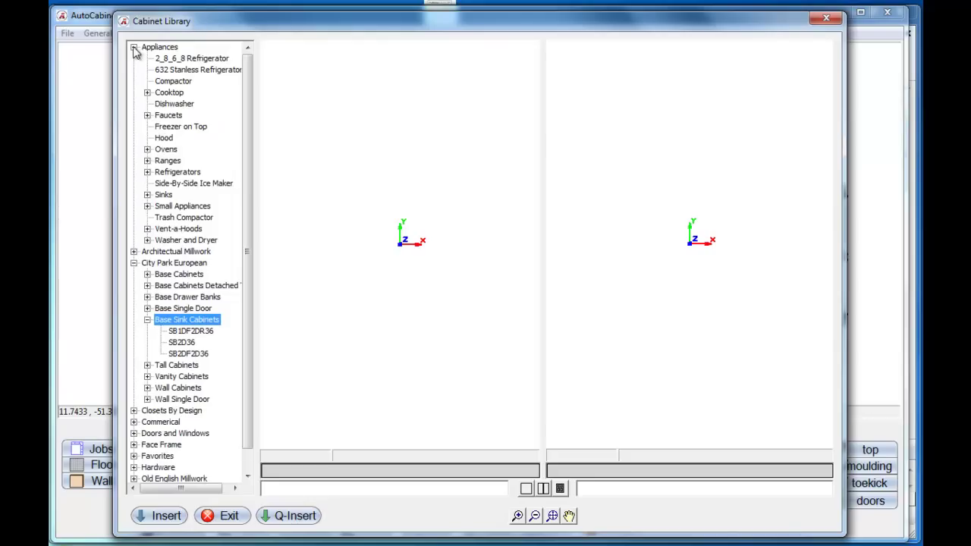
click(170, 104)
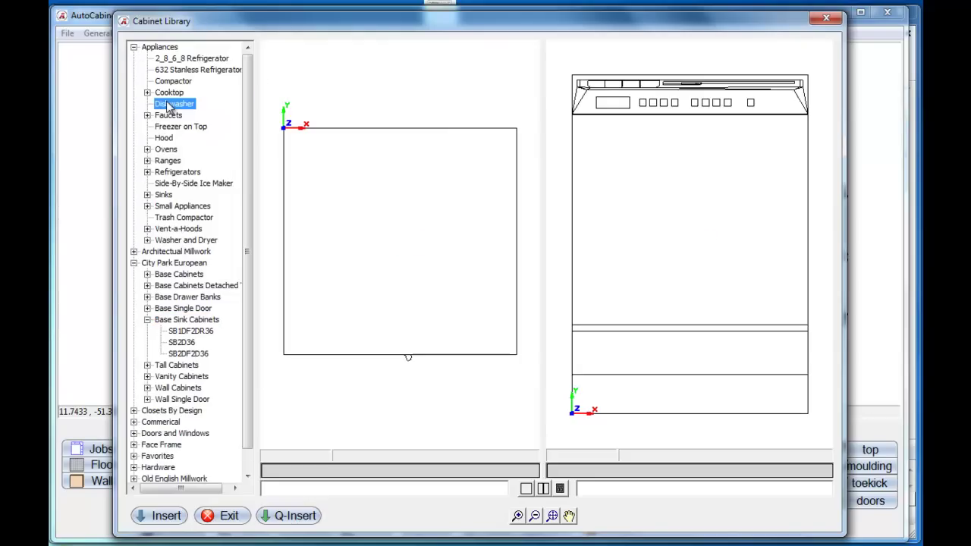
click(168, 516)
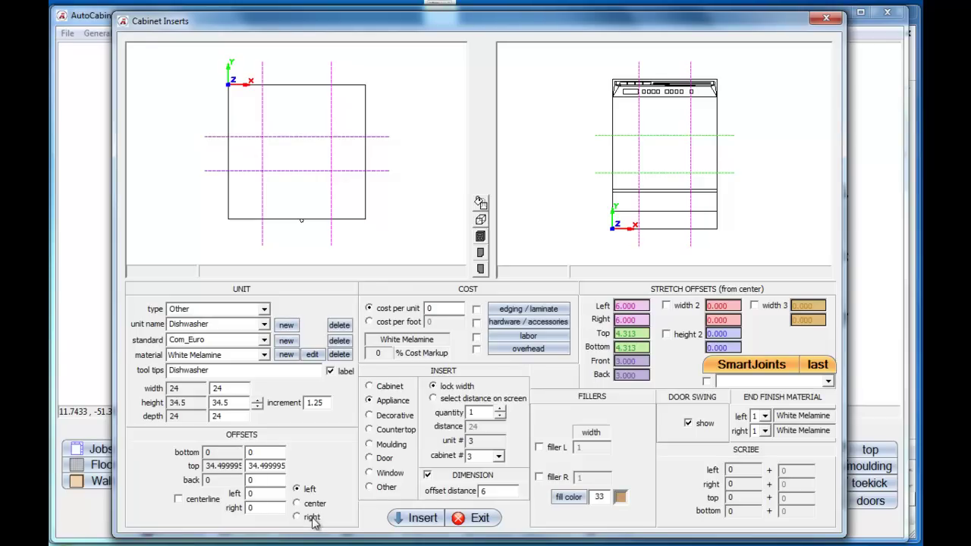
click(312, 517)
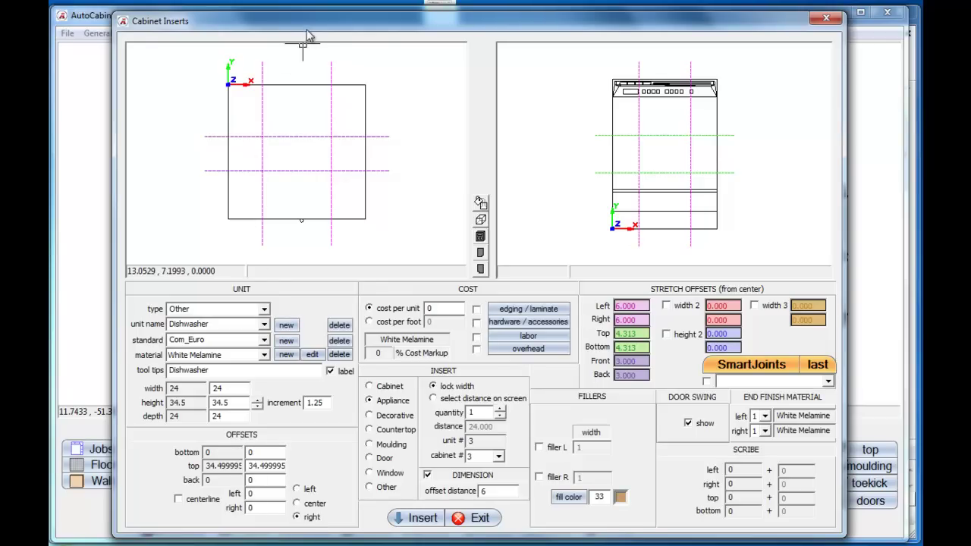
mouse_move(308, 25)
mouse_down()
mouse_move(321, 241)
mouse_move(316, 31)
mouse_up()
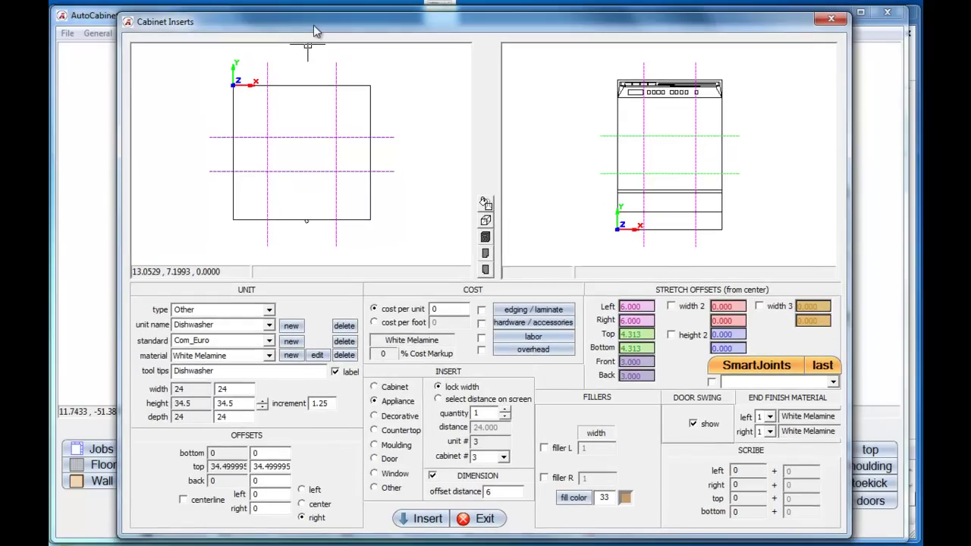
click(426, 519)
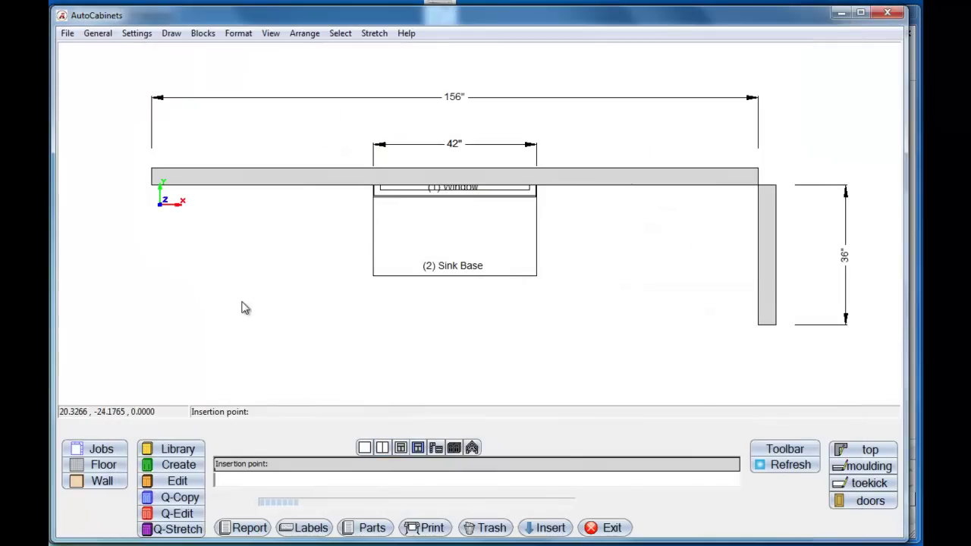
Insert the dishwasher directly left of the sink base, using the wall's left inner corner and the sink base's back left corner as reference points
scroll(160, 200, up, 2)
click(150, 173)
scroll(709, 194, up, 1)
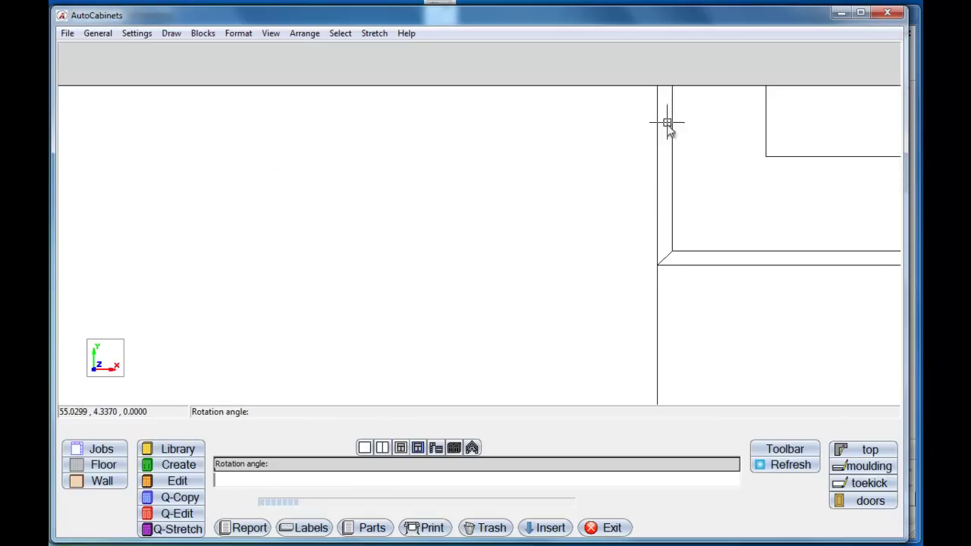
click(659, 89)
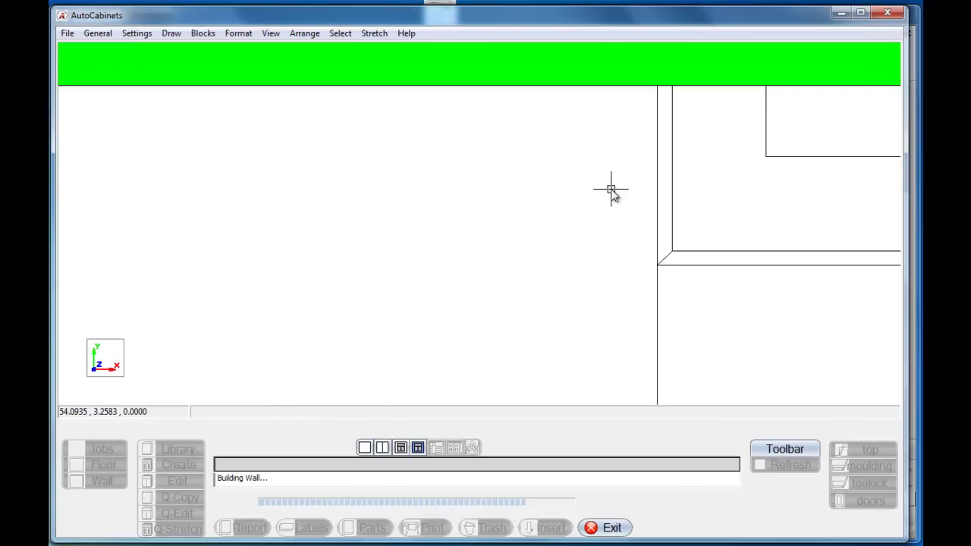
scroll(610, 189, up, 2)
scroll(611, 188, down, 2)
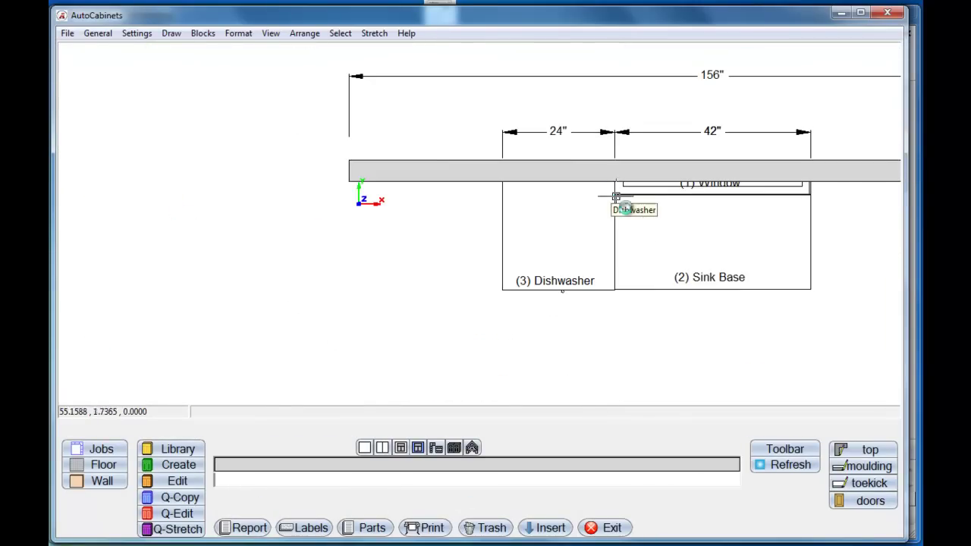
middle_drag(680, 245, 463, 233)
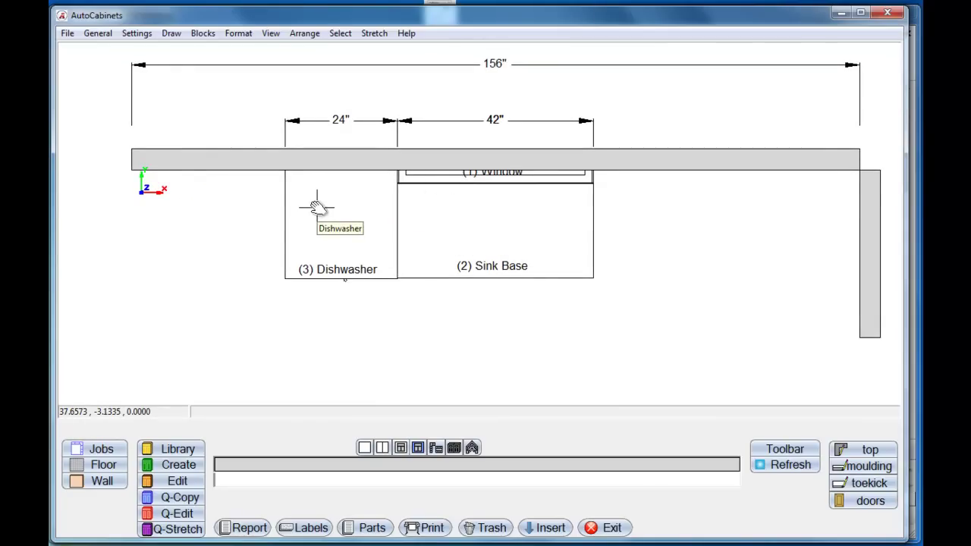
mouse_move(425, 245)
middle_down()
mouse_move(429, 232)
mouse_move(449, 238)
middle_up()
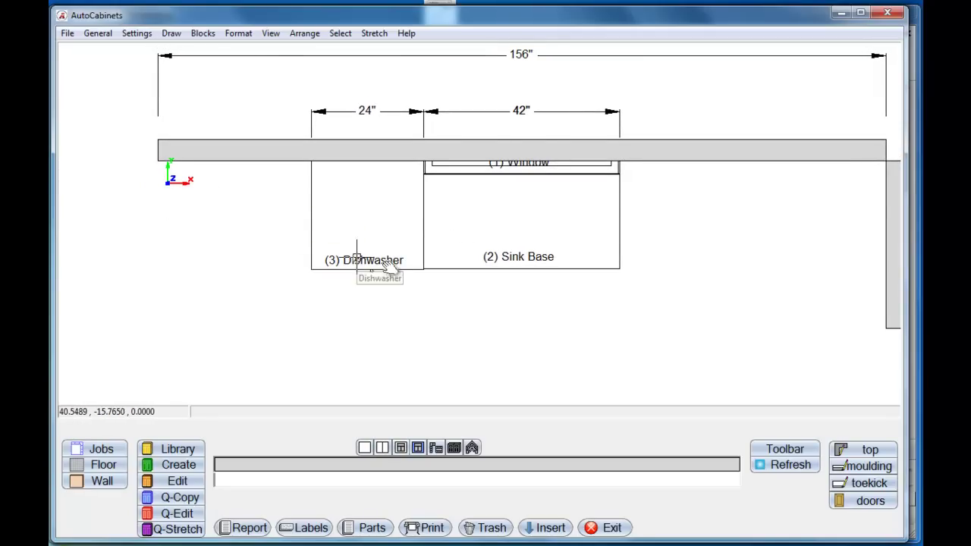
middle_drag(389, 255, 414, 237)
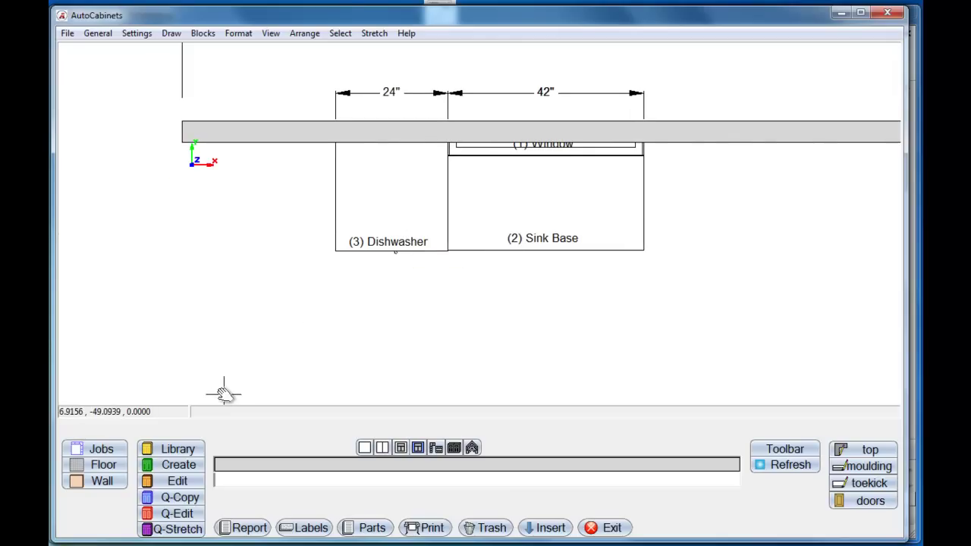
Choose the B2DR2D32 cabinet from City Park European's Base Cabinets and open its insert settings
click(185, 450)
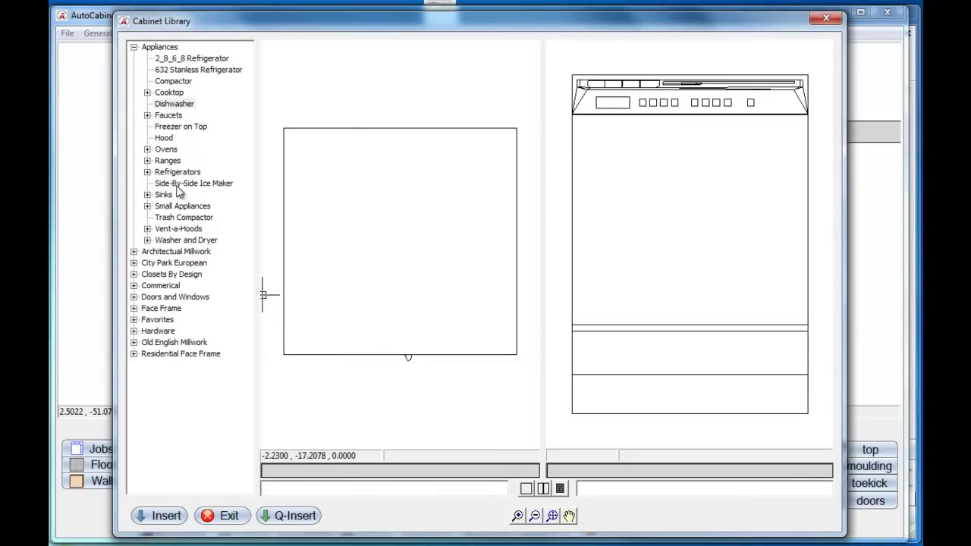
click(134, 47)
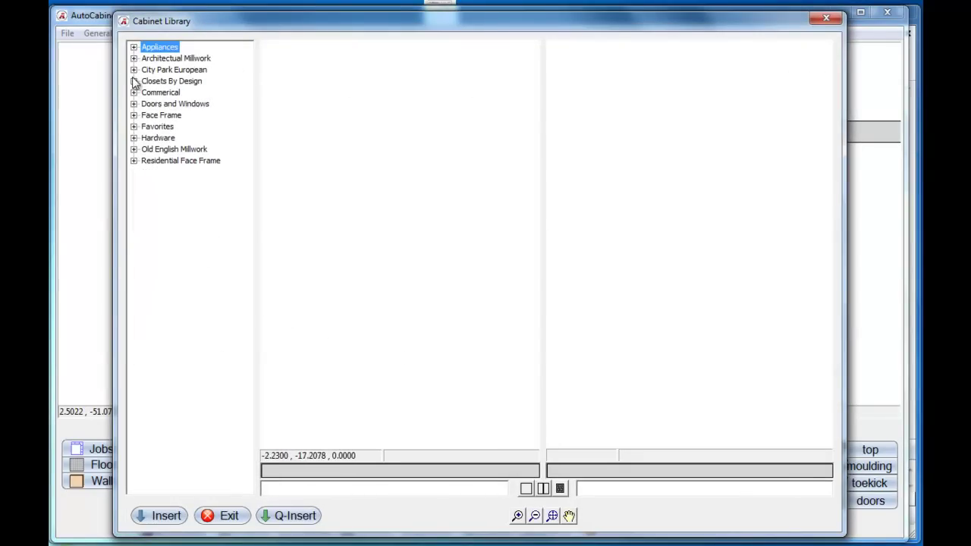
click(133, 70)
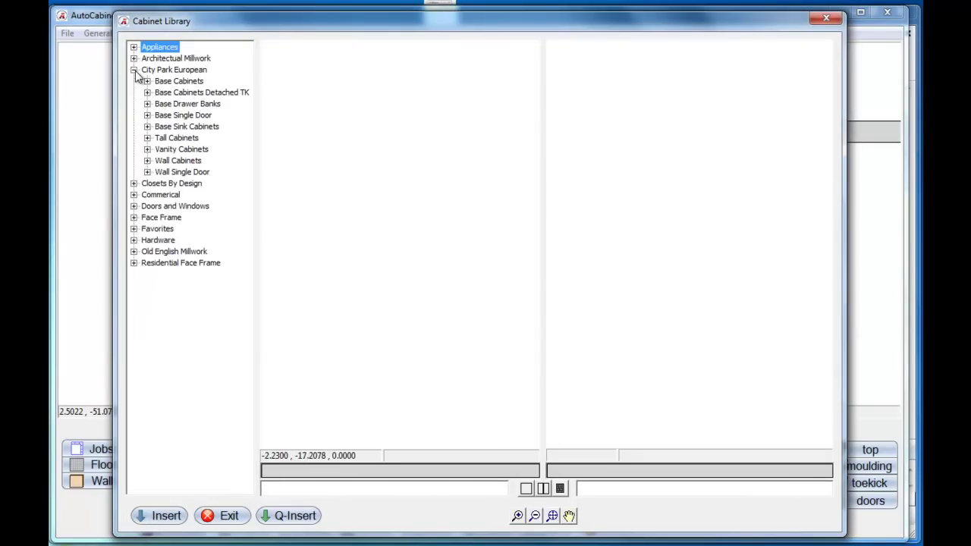
click(147, 82)
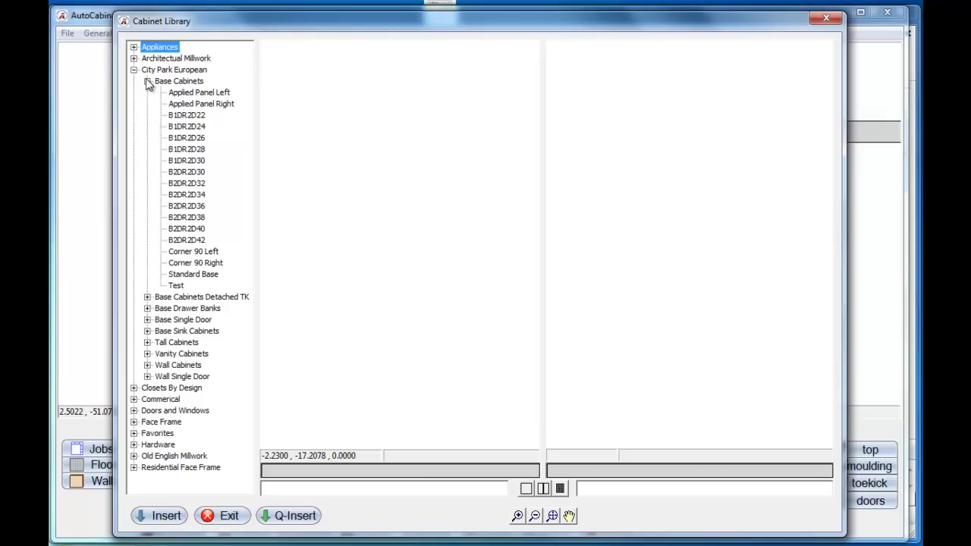
click(186, 184)
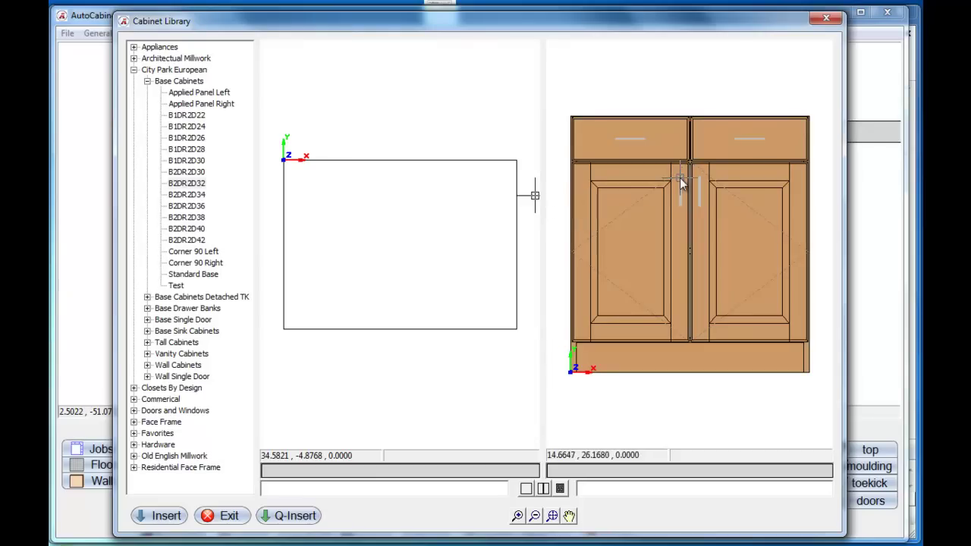
click(168, 516)
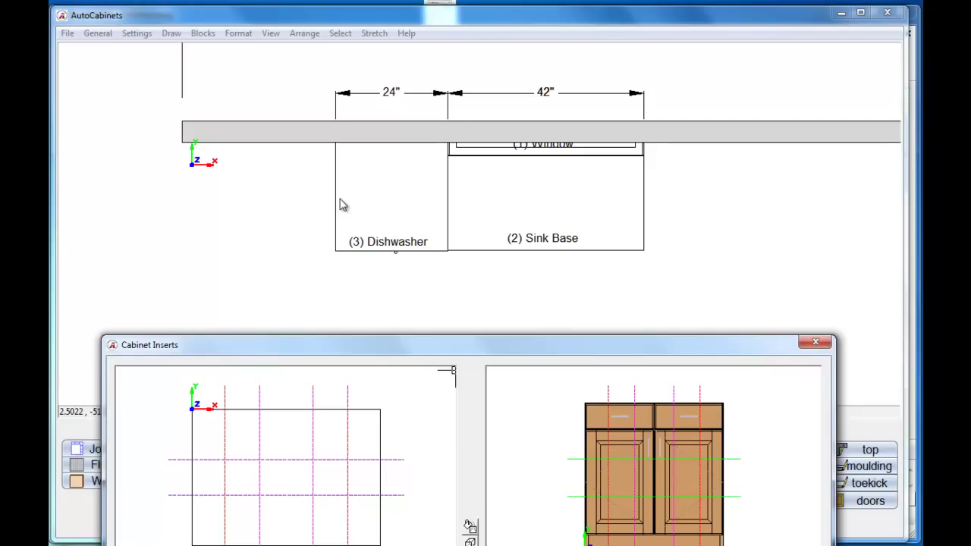
drag(476, 346, 498, 28)
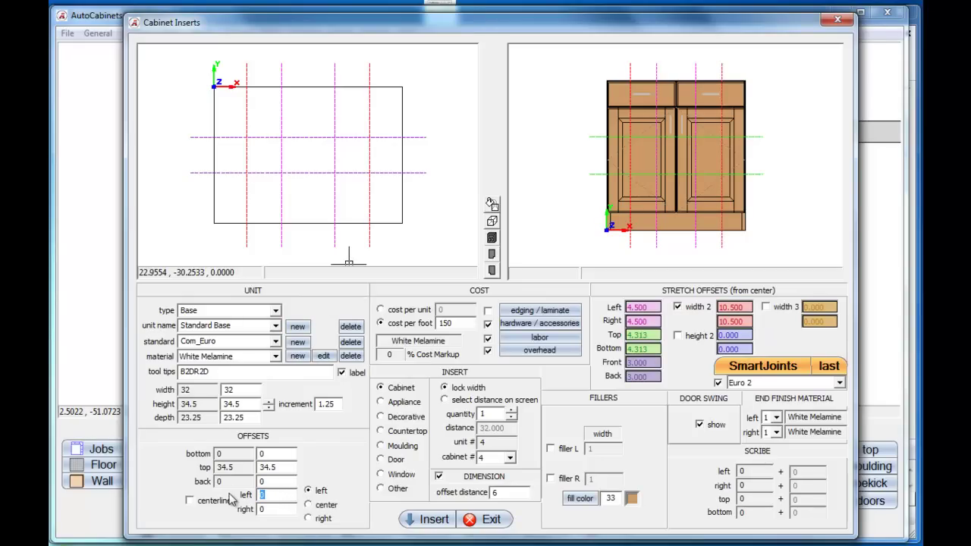
Set the cabinet's left offset to 2, size it by an on-screen distance, and add a 1" right filler
click(267, 508)
click(446, 400)
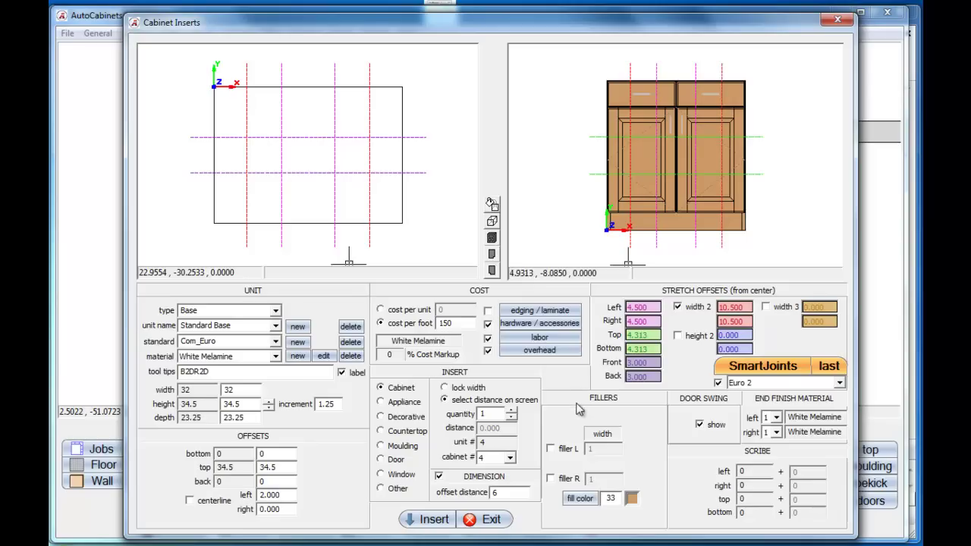
click(550, 480)
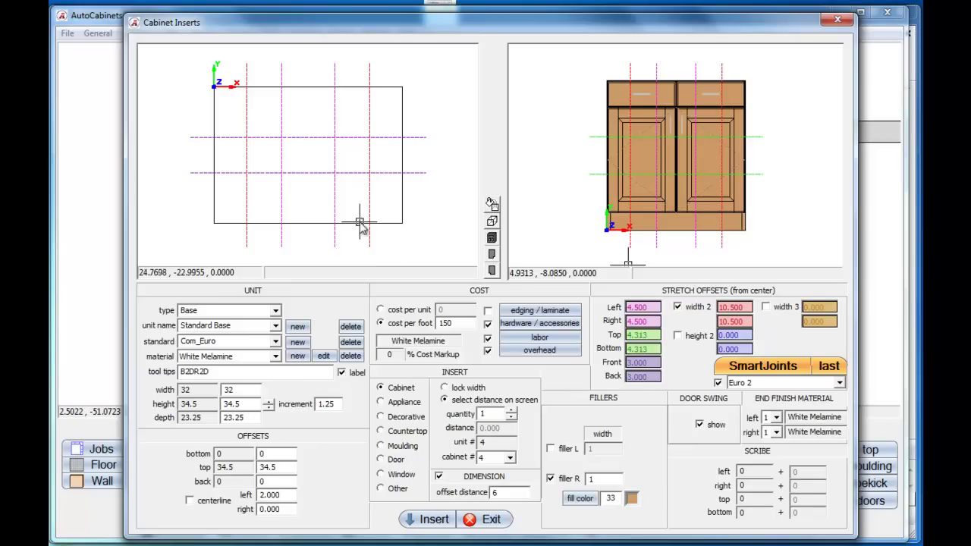
Insert the B2DR2D base cabinet between the wall's left inner corner and the dishwasher's back left corner
click(432, 519)
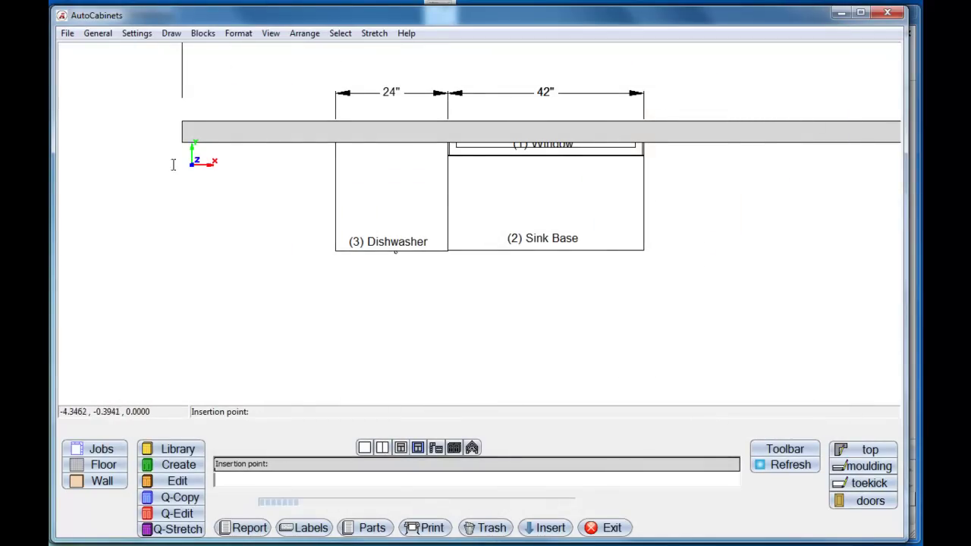
click(182, 142)
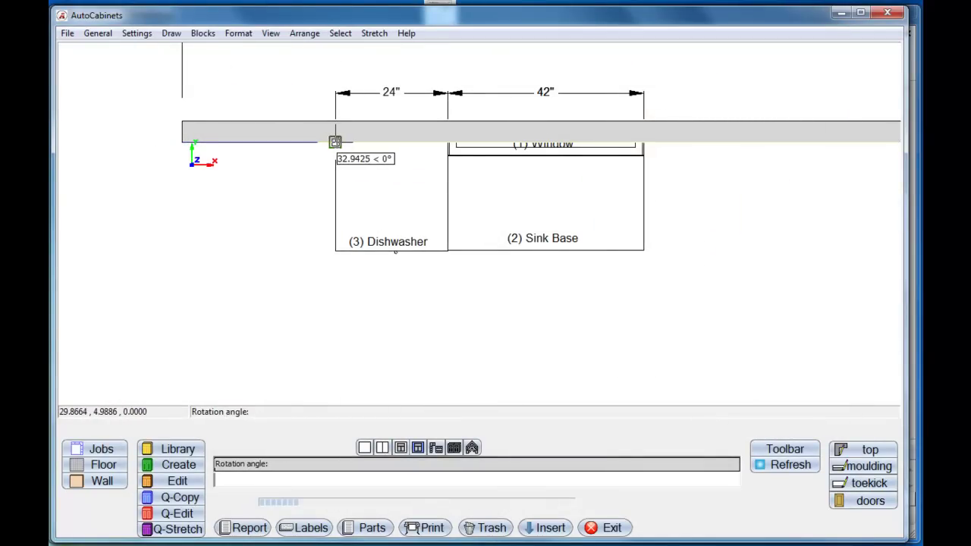
click(335, 142)
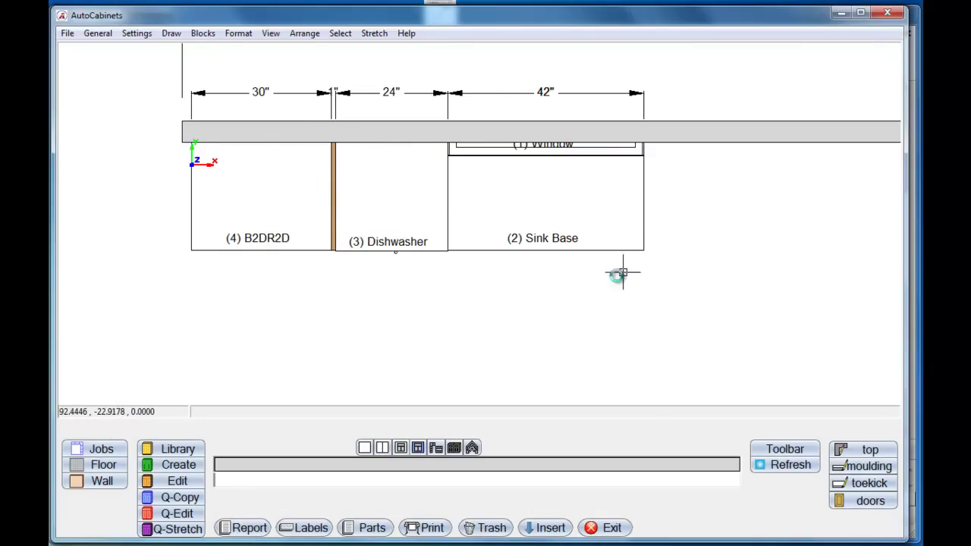
Examine the left base cabinet and its filler in the plan and front elevation, and return to the full-screen plan
click(382, 447)
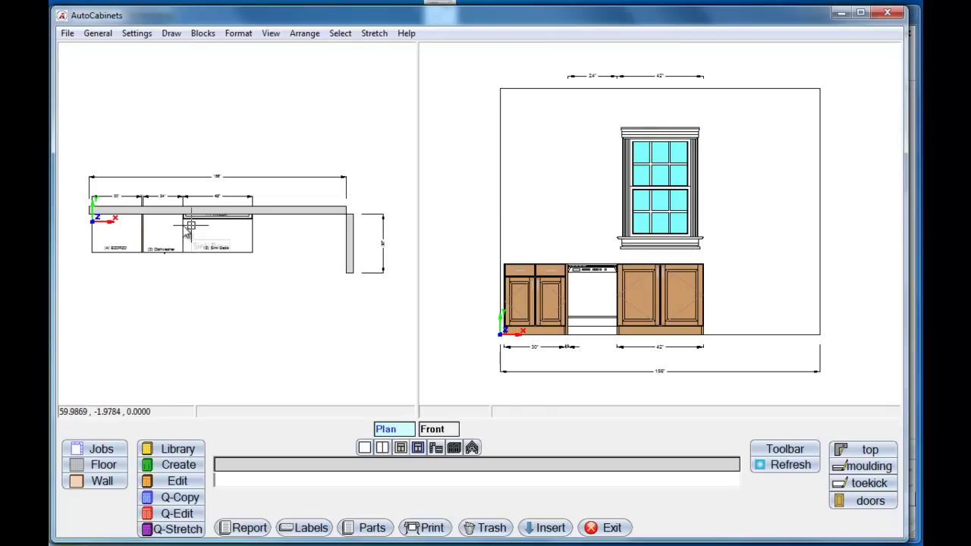
scroll(539, 314, up, 3)
scroll(541, 317, down, 2)
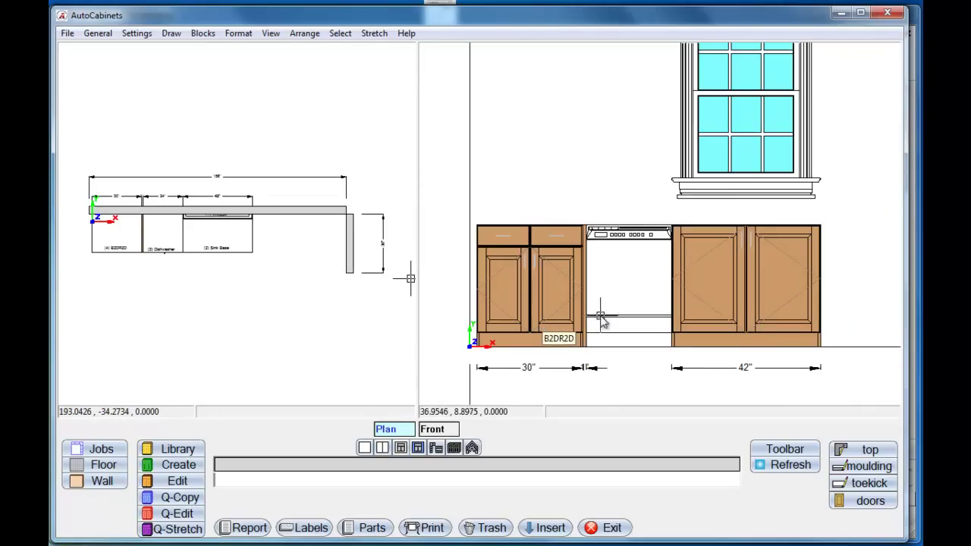
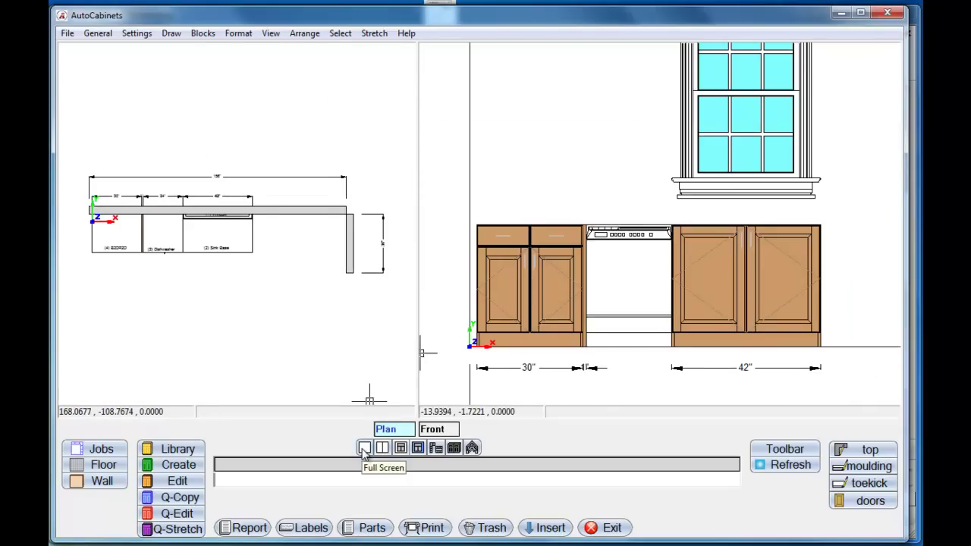
scroll(420, 253, up, 2)
mouse_move(511, 247)
middle_down()
mouse_move(481, 245)
mouse_move(451, 258)
middle_up()
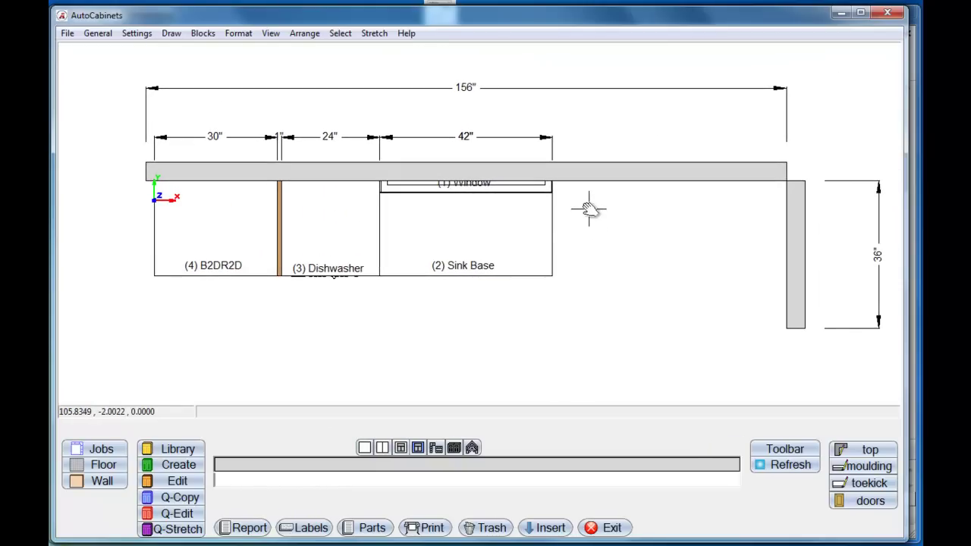
Measure the free wall length from the sink base's back right corner to the wall's right inner corner
click(777, 449)
drag(404, 66, 450, 30)
click(469, 54)
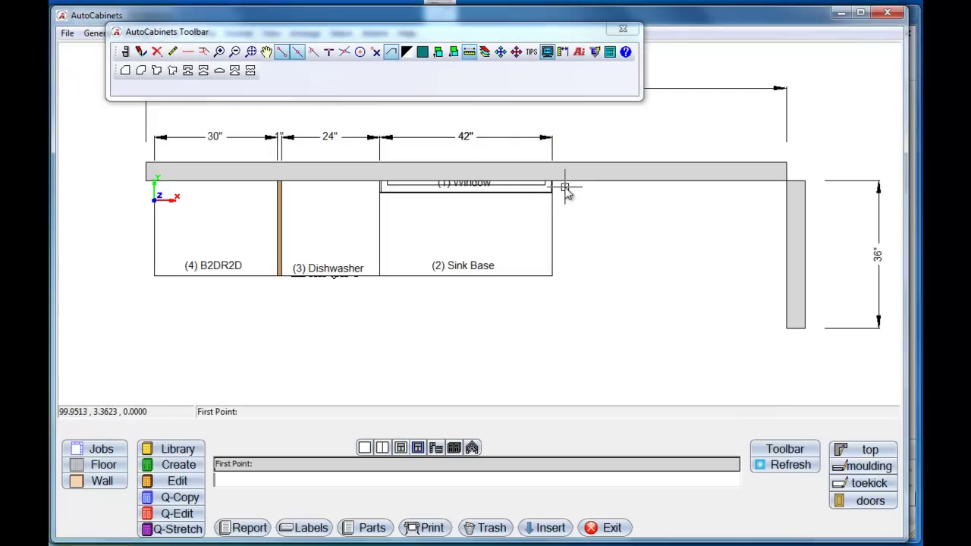
scroll(556, 188, up, 2)
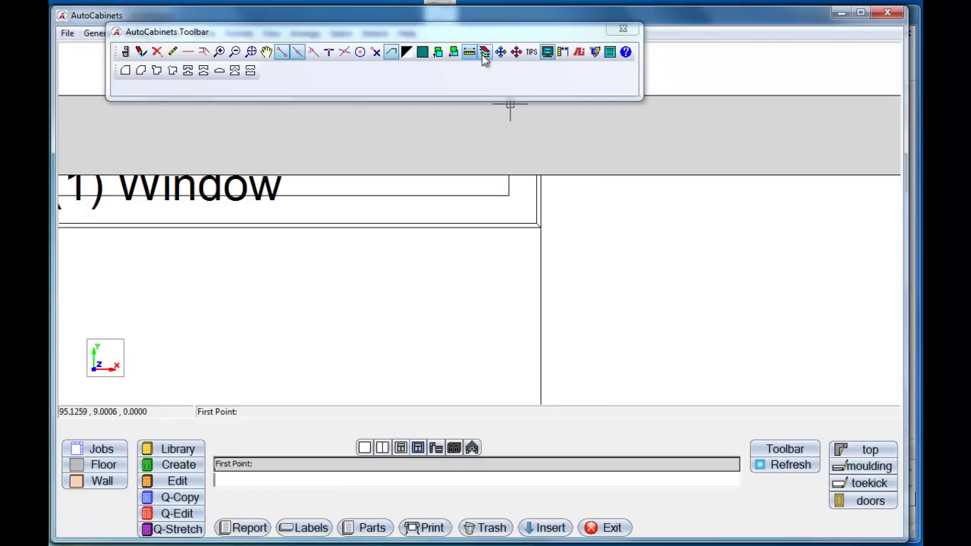
click(540, 176)
scroll(587, 208, down, 3)
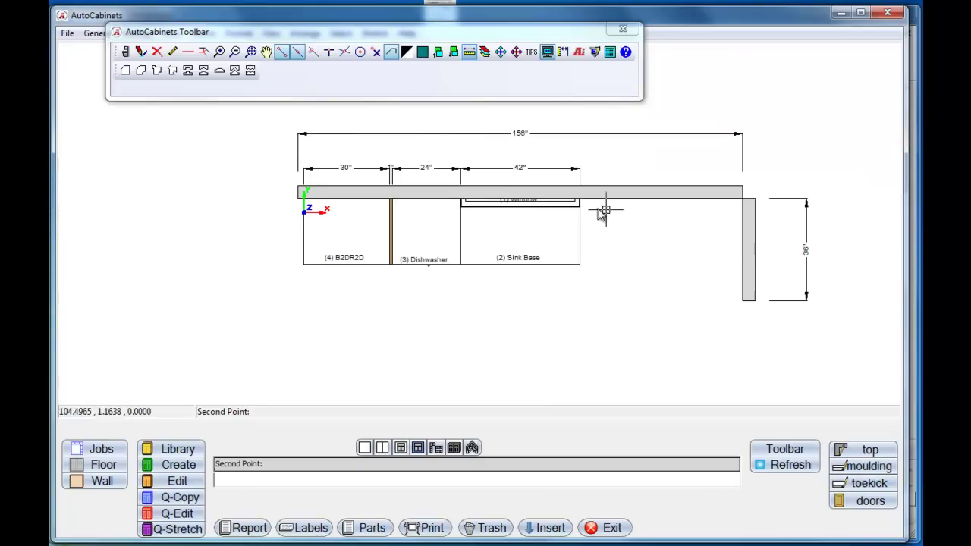
scroll(751, 205, up, 2)
click(707, 170)
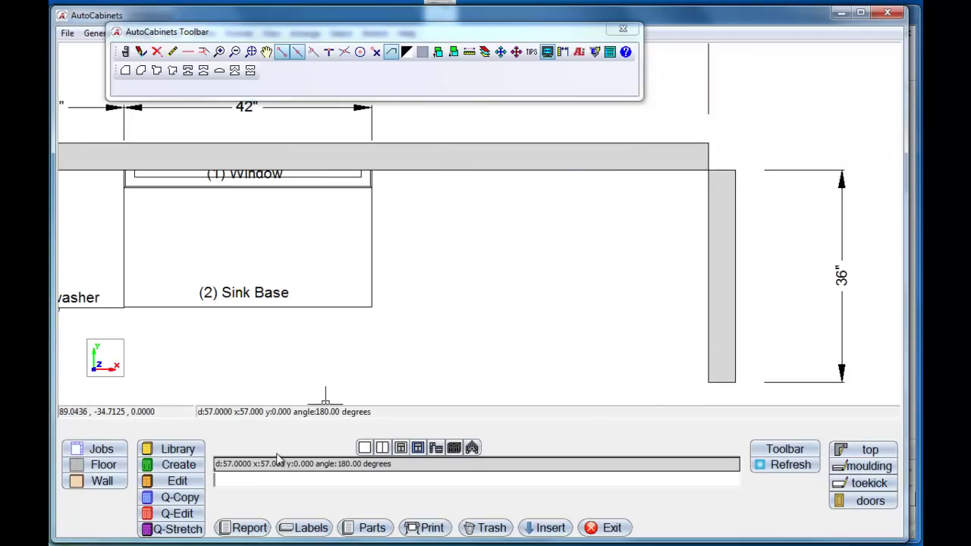
Choose the DB3DR22 drawer bank from City Park European's Base Drawer Banks and open its insert settings
middle_drag(225, 245, 430, 246)
scroll(403, 245, down, 2)
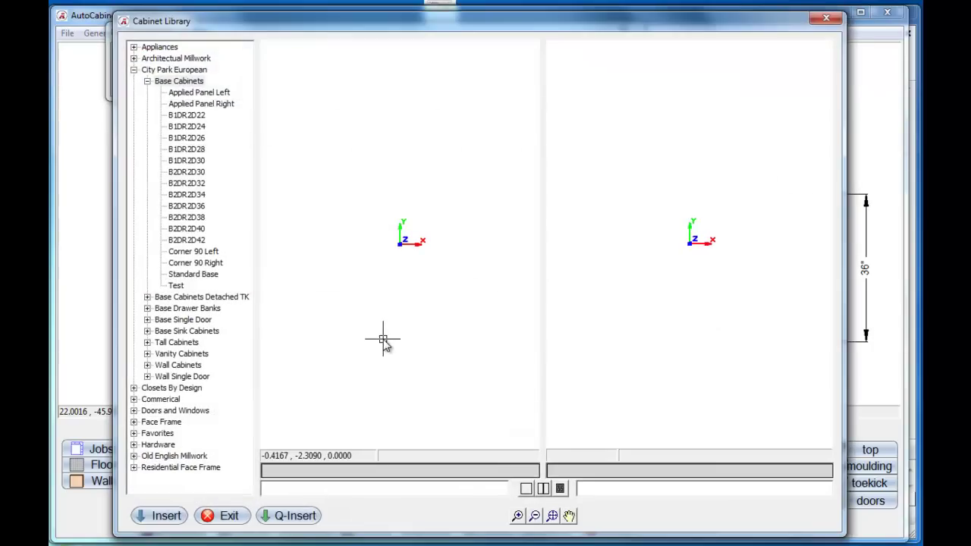
click(147, 309)
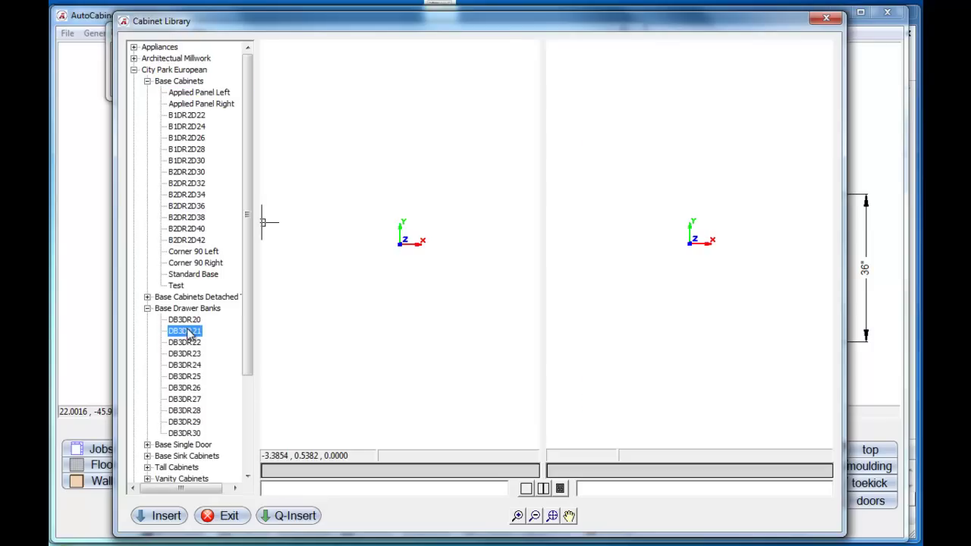
click(188, 332)
click(190, 342)
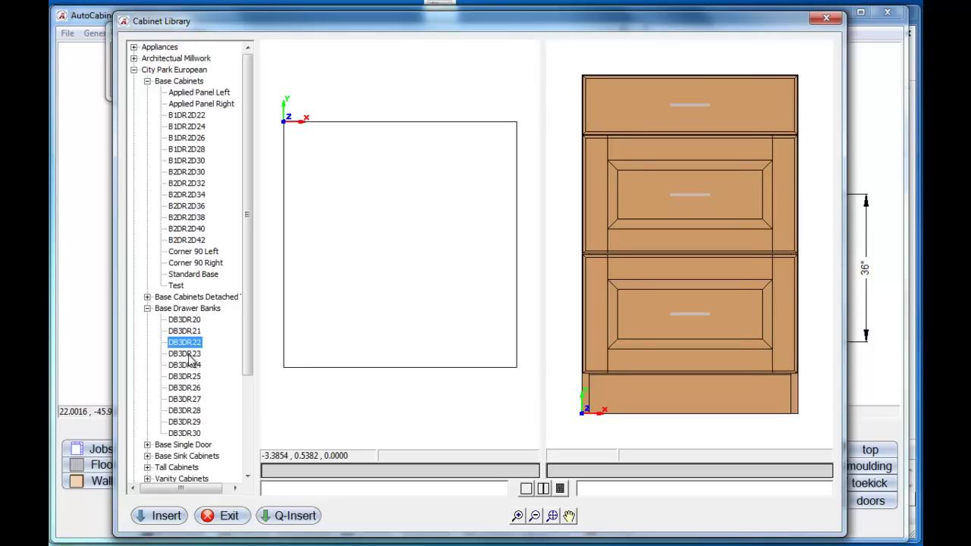
click(188, 354)
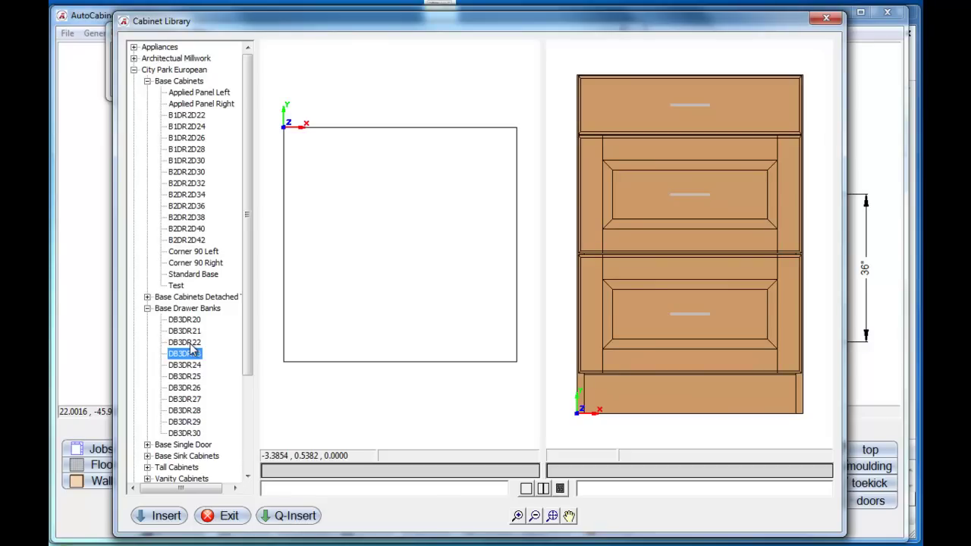
click(190, 343)
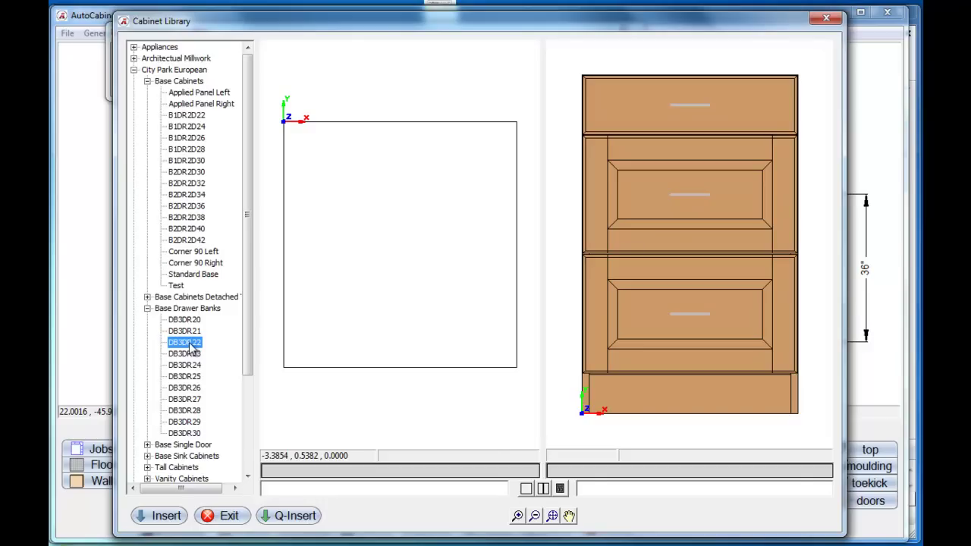
click(165, 516)
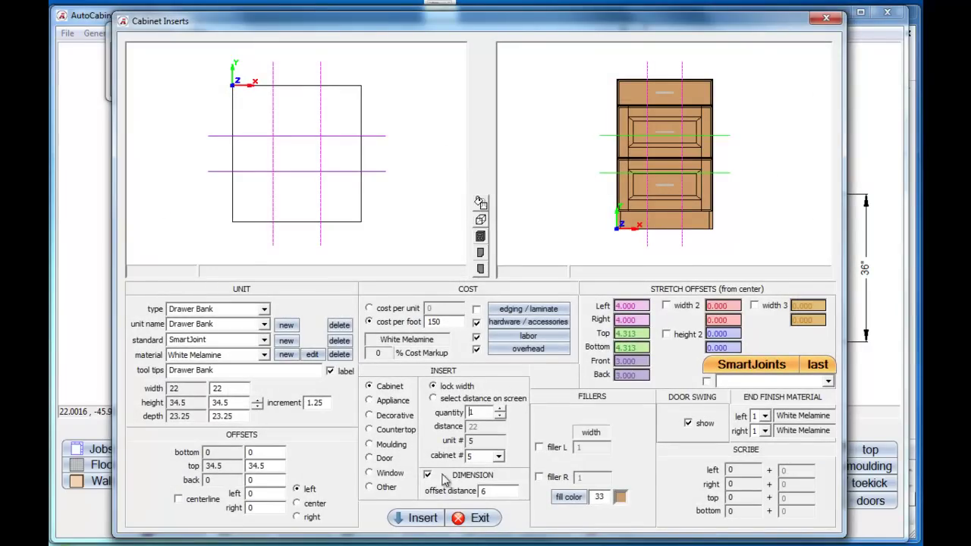
Insert the 22" drawer bank with locked width at the sink base's back right corner, directed along the wall toward the right inner corner
click(425, 518)
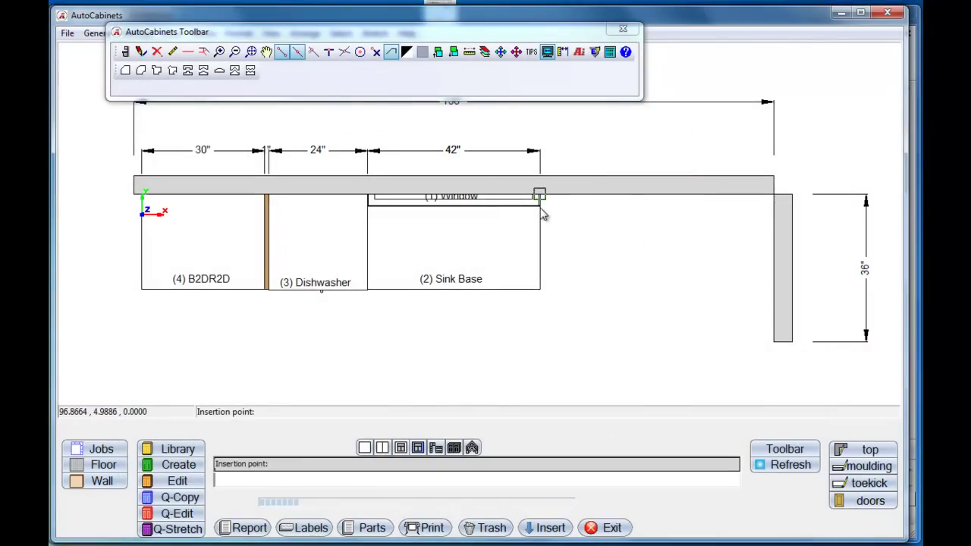
scroll(540, 204, up, 3)
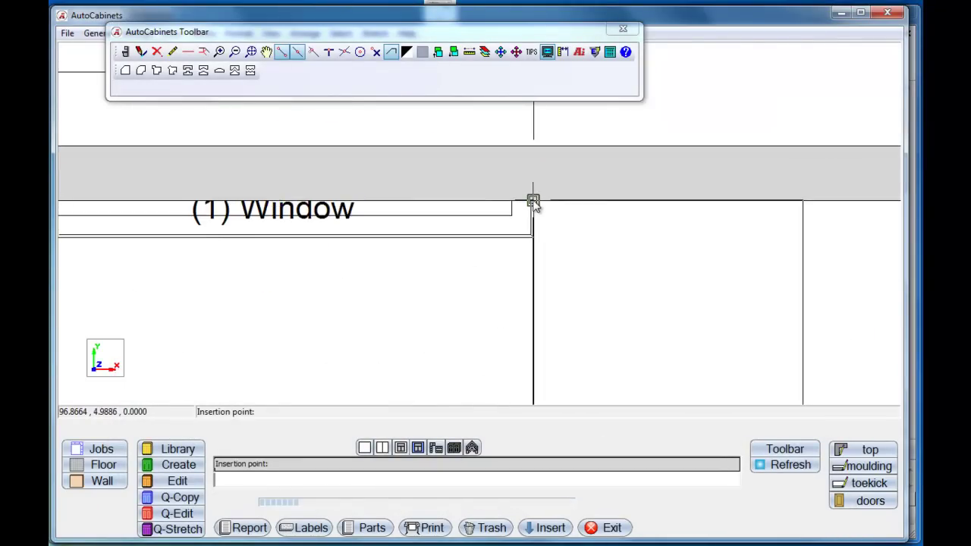
click(534, 202)
scroll(548, 204, down, 3)
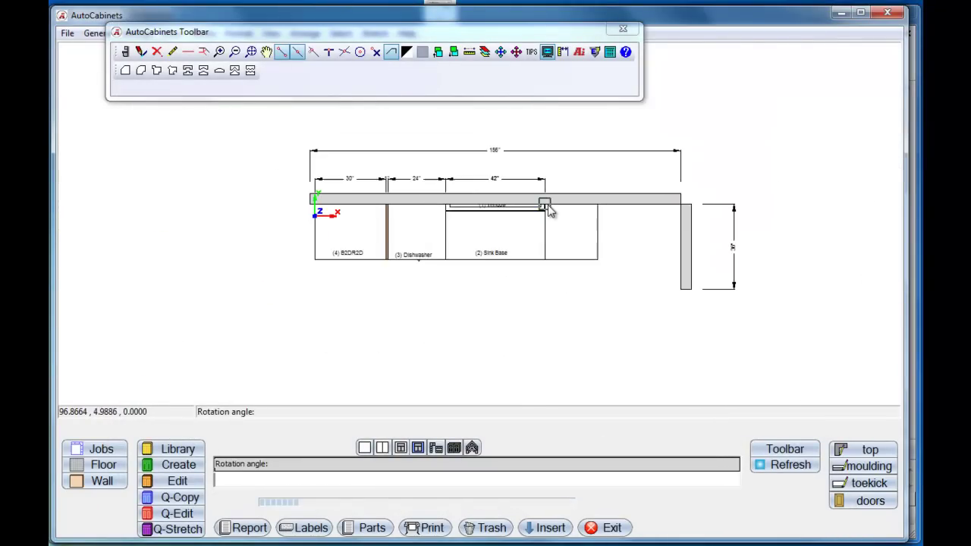
click(685, 211)
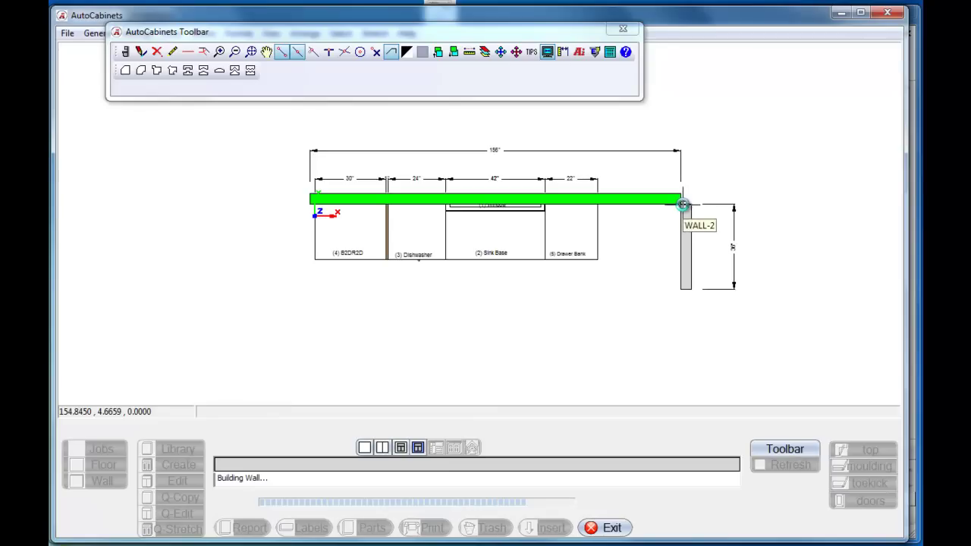
Choose the B2DR2D32 base cabinet, size it by an on-screen distance, and add a 1" right filler
middle_drag(531, 301, 479, 352)
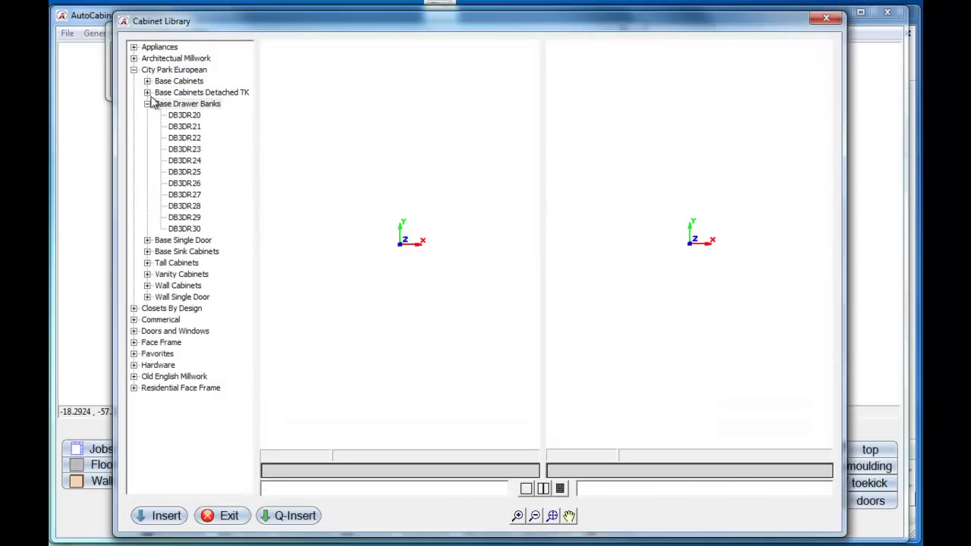
click(147, 81)
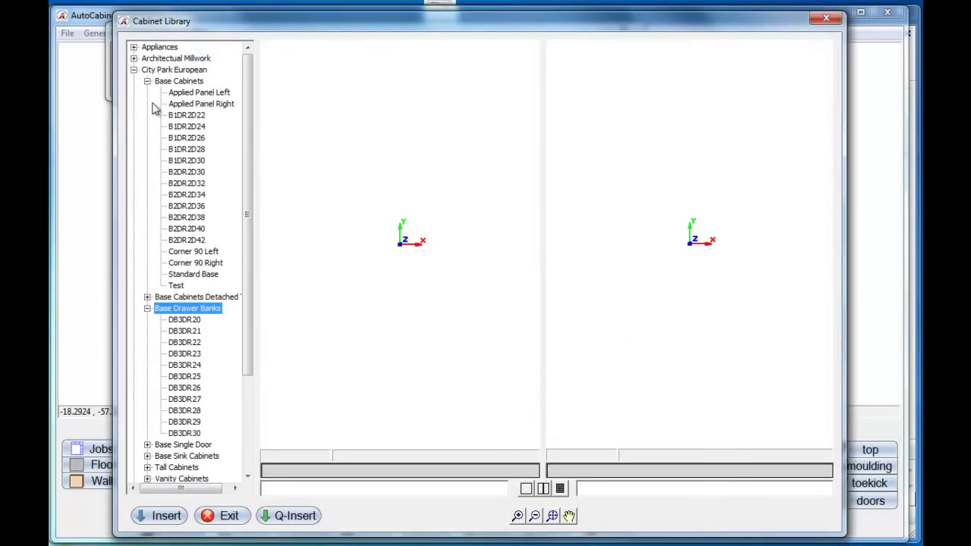
click(191, 185)
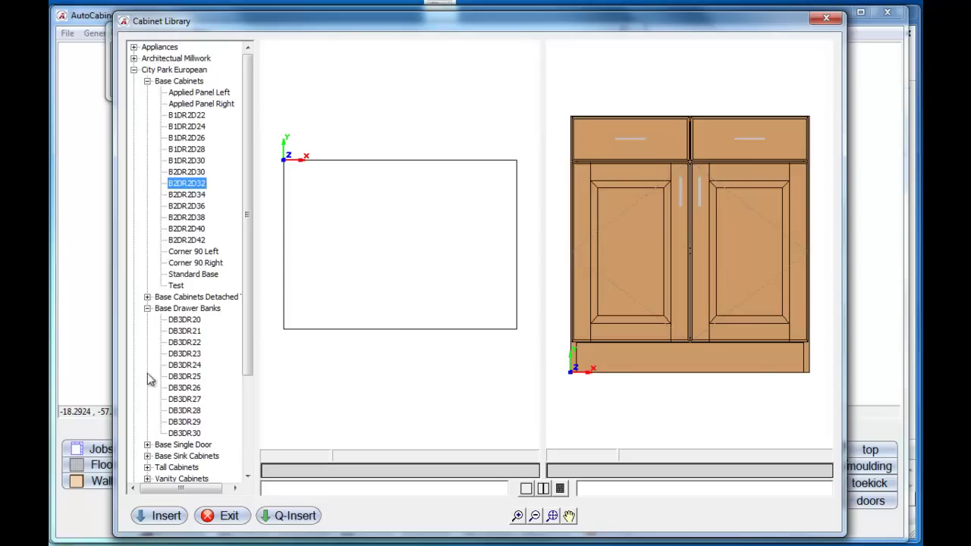
click(162, 512)
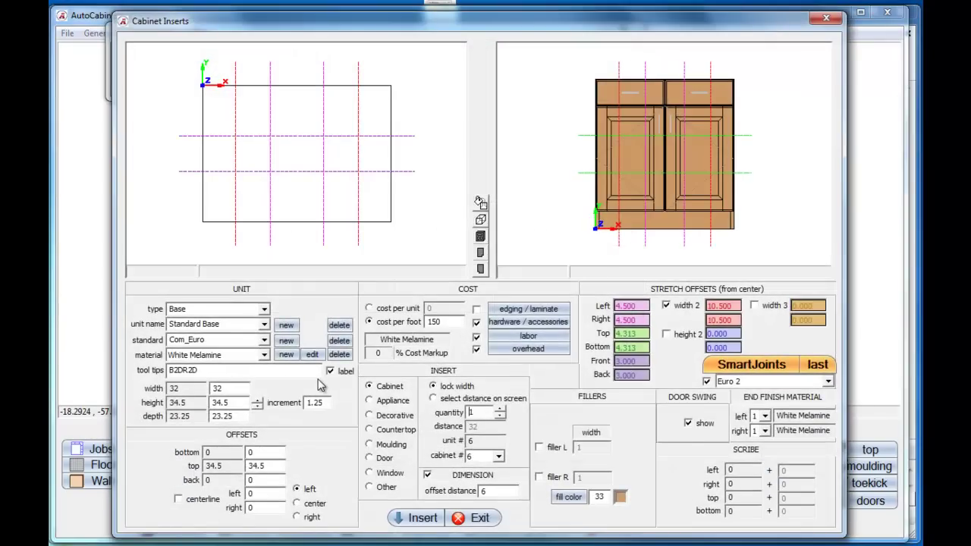
click(433, 399)
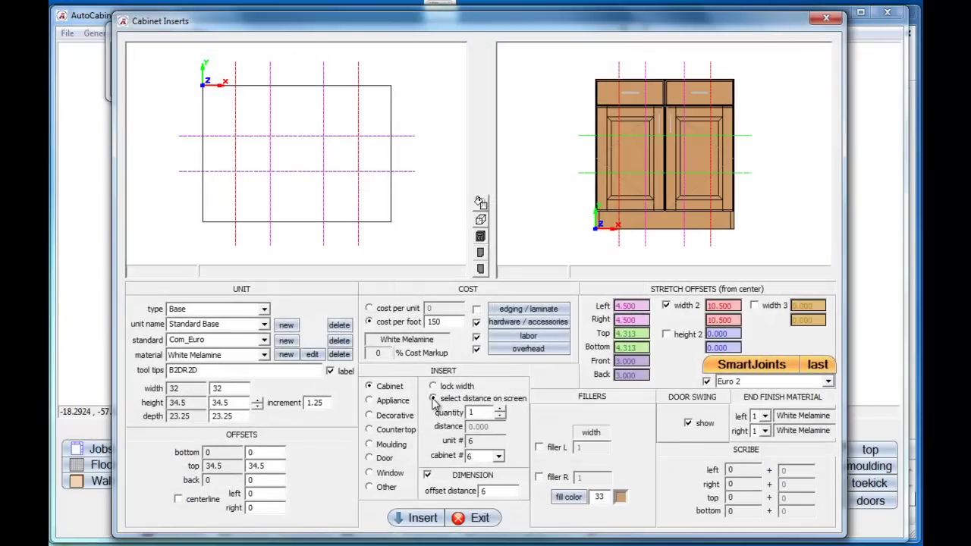
click(543, 477)
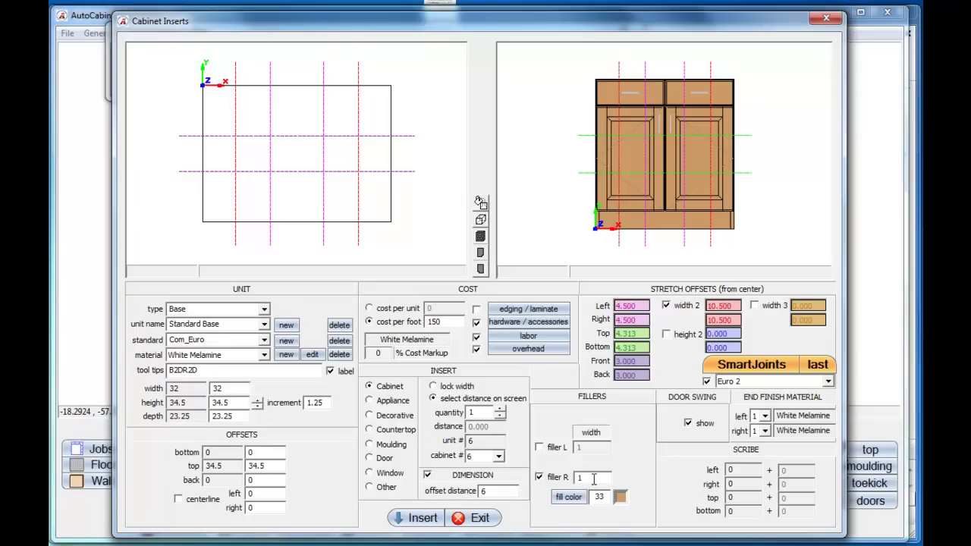
Insert the B2DR2D cabinet from the drawer bank's back right corner to the wall's right inner corner
click(423, 519)
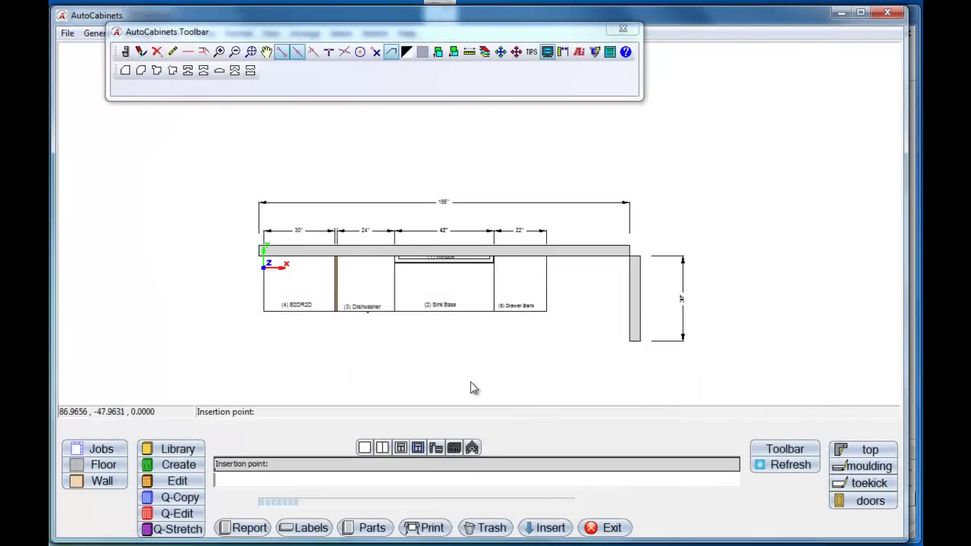
scroll(540, 263, up, 3)
click(530, 258)
scroll(665, 305, down, 3)
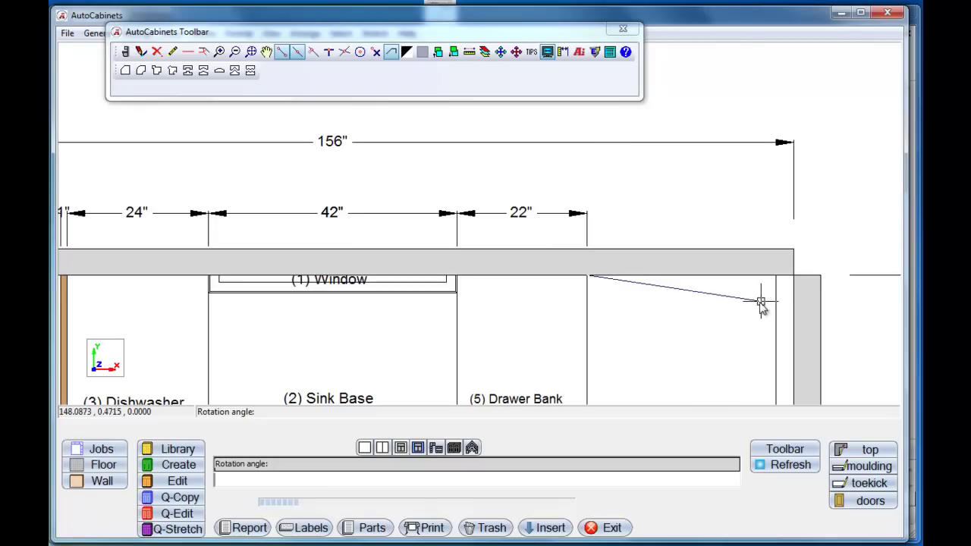
click(792, 275)
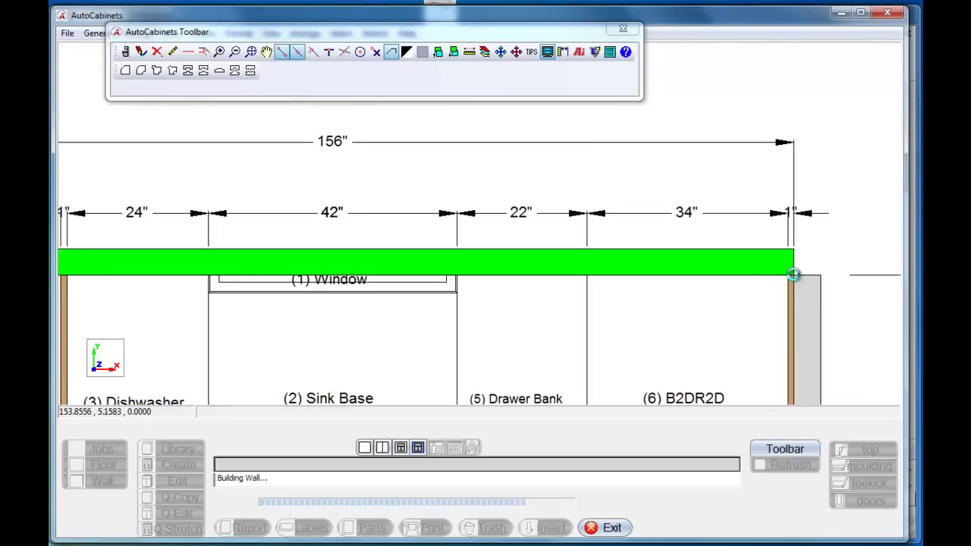
Show the full cabinet run in plan and front elevation side by side
middle_drag(317, 325, 402, 288)
scroll(402, 288, down, 2)
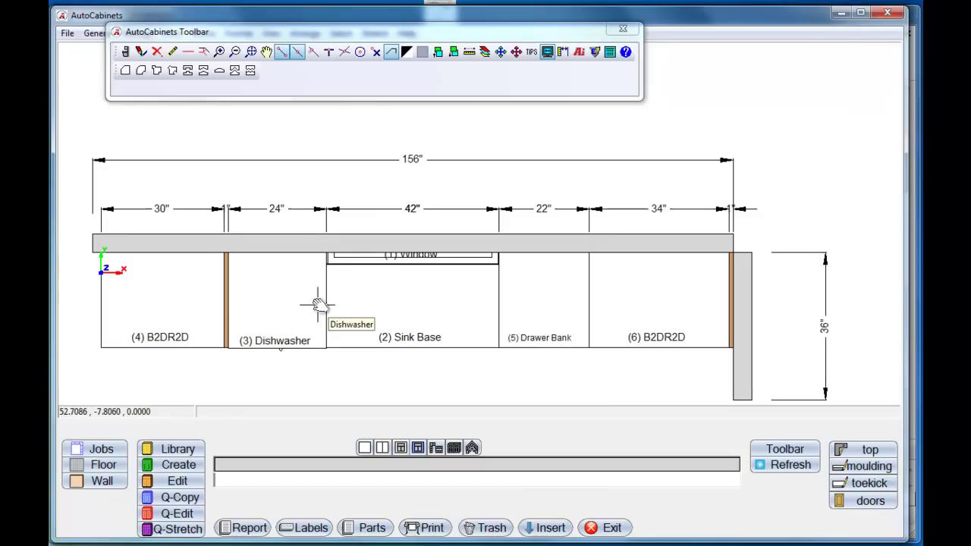
middle_drag(299, 308, 333, 292)
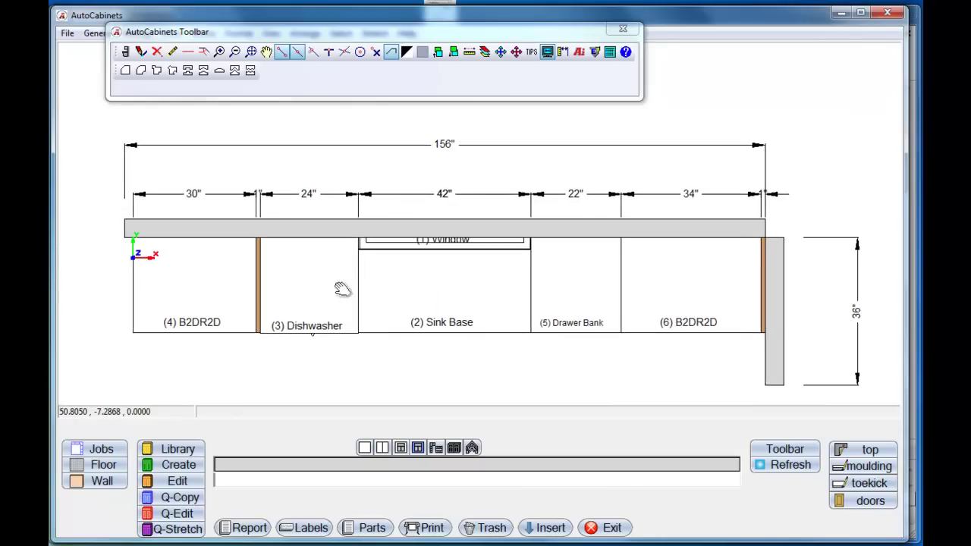
click(381, 447)
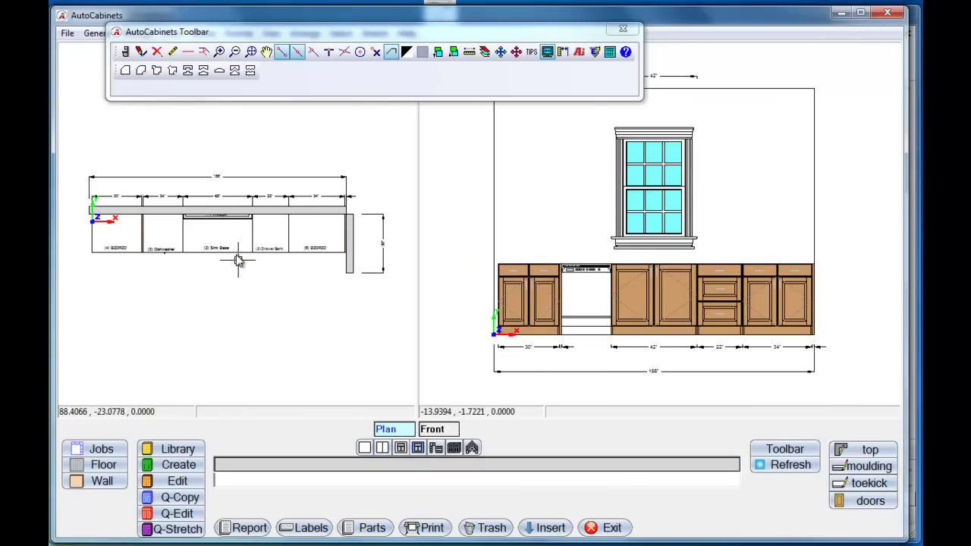
Examine the base cabinet run and window in a full front elevation, with the floating toolbar closed
scroll(678, 303, up, 2)
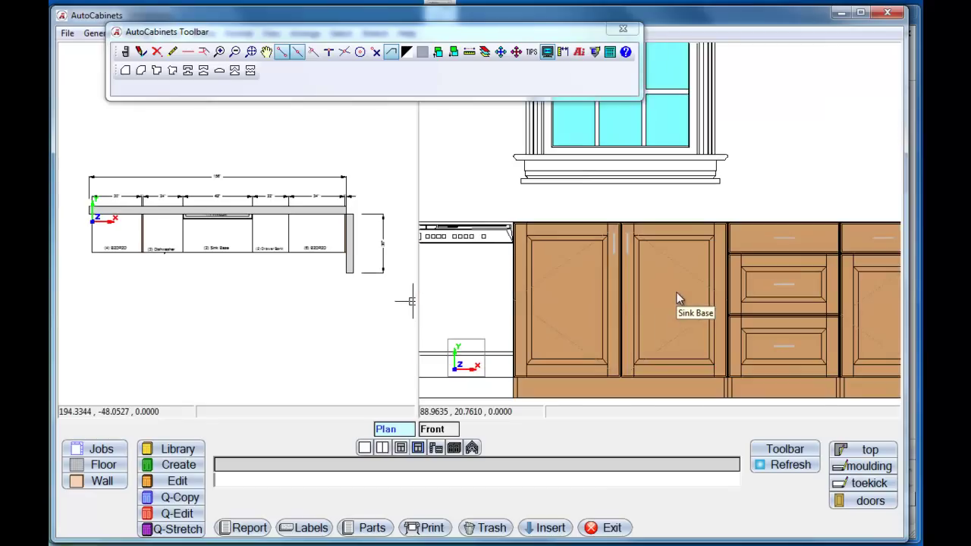
scroll(678, 303, down, 1)
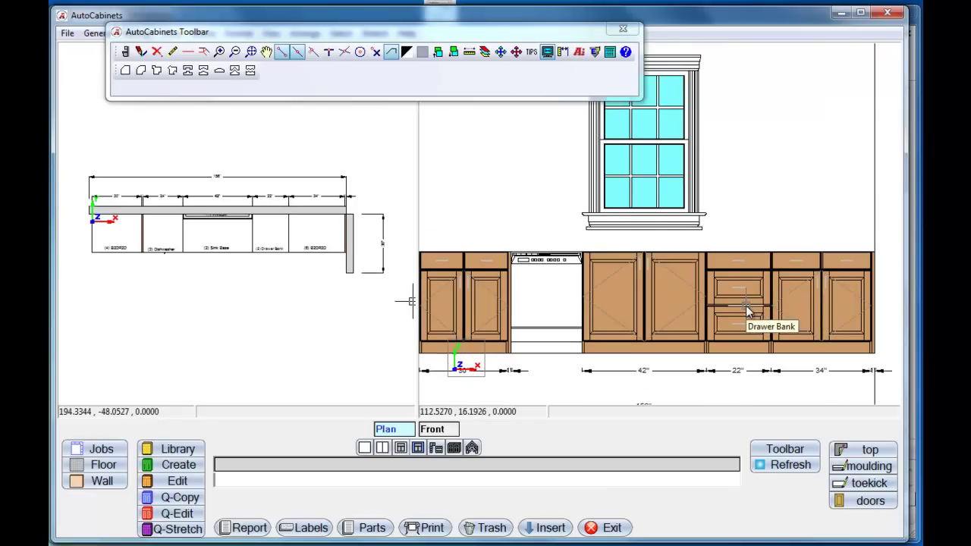
middle_drag(746, 304, 729, 309)
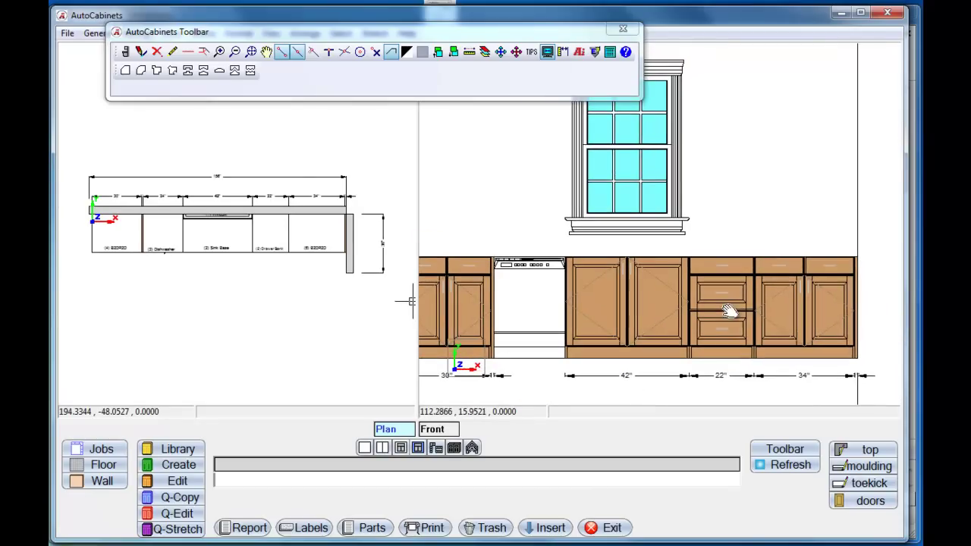
click(402, 447)
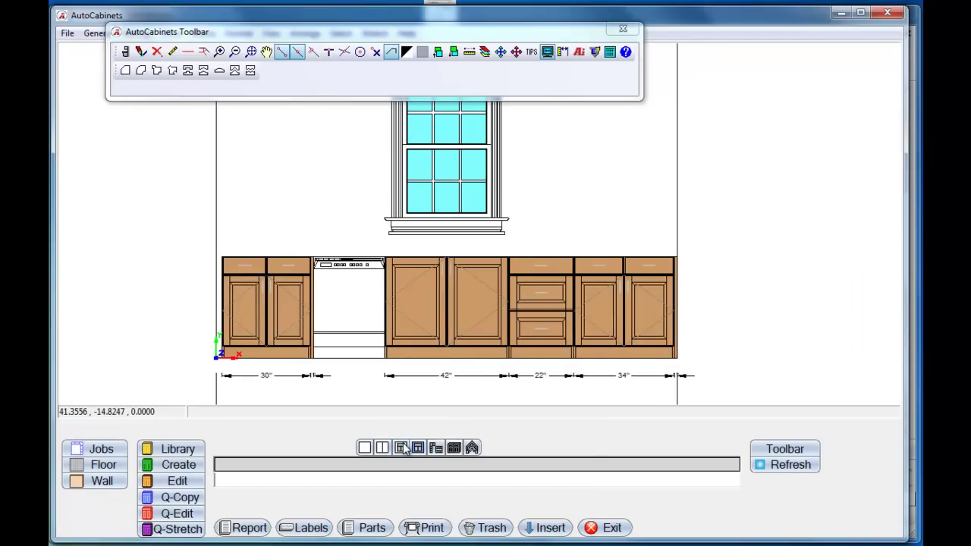
click(622, 30)
middle_drag(436, 195, 436, 217)
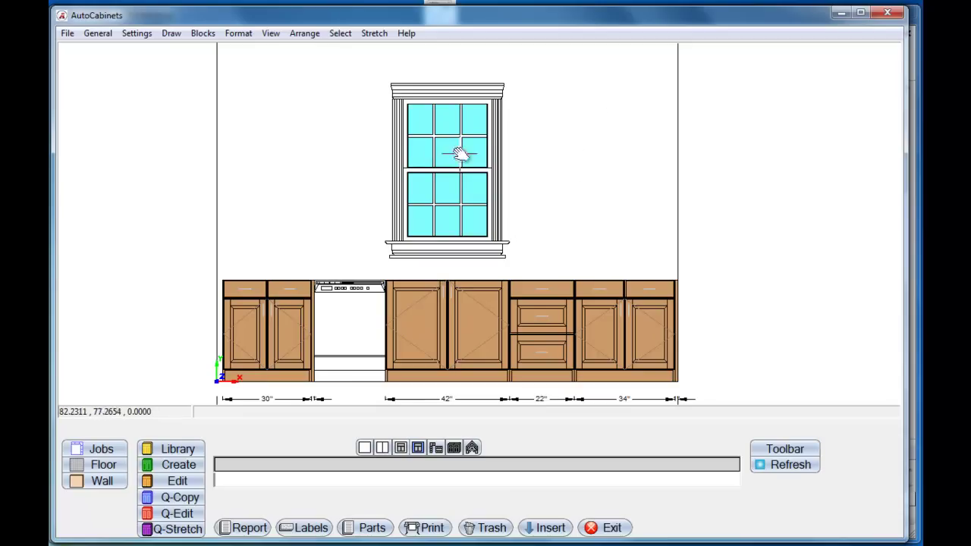
Choose the W2D3642 wall cabinet for the plan, with on-screen distance, quantity 2, and 5" left and right offsets
click(365, 449)
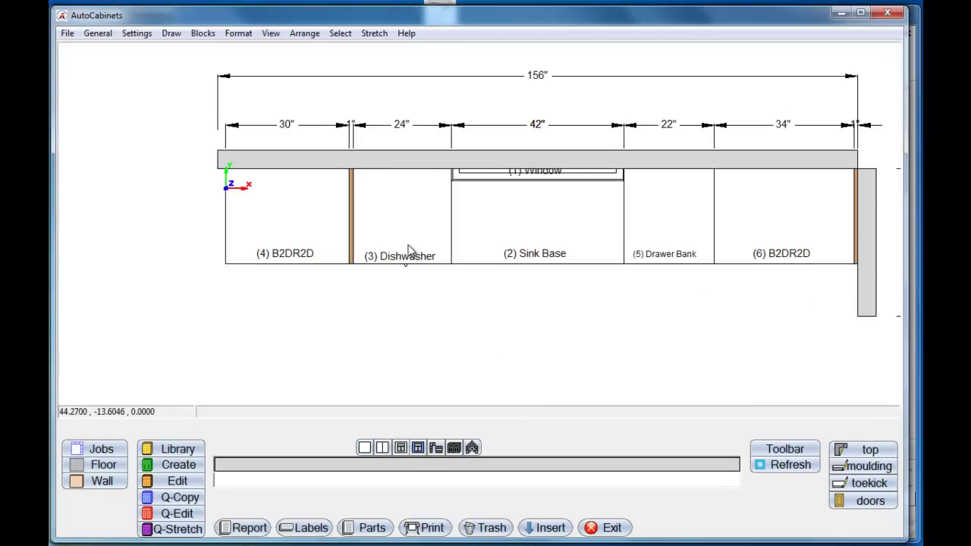
scroll(340, 238, up, 1)
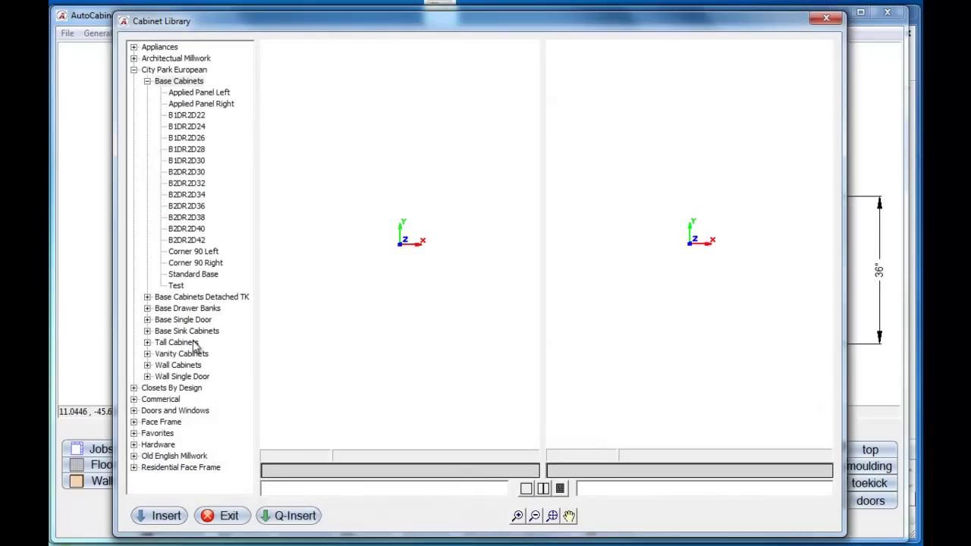
click(148, 366)
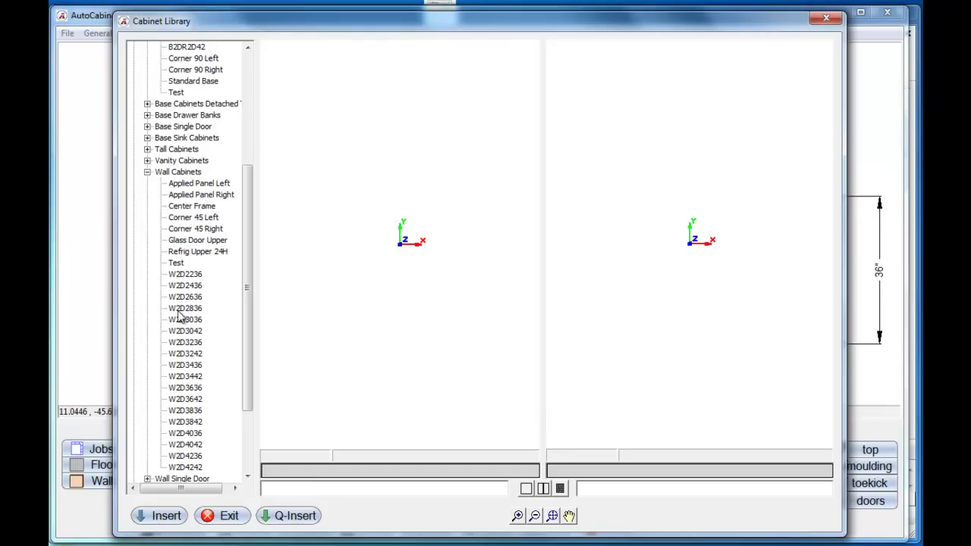
click(187, 399)
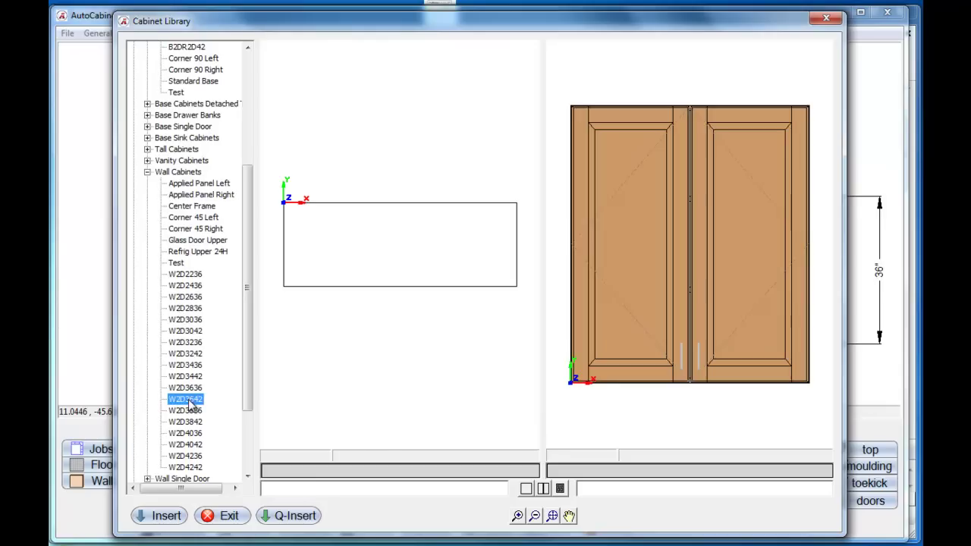
click(167, 516)
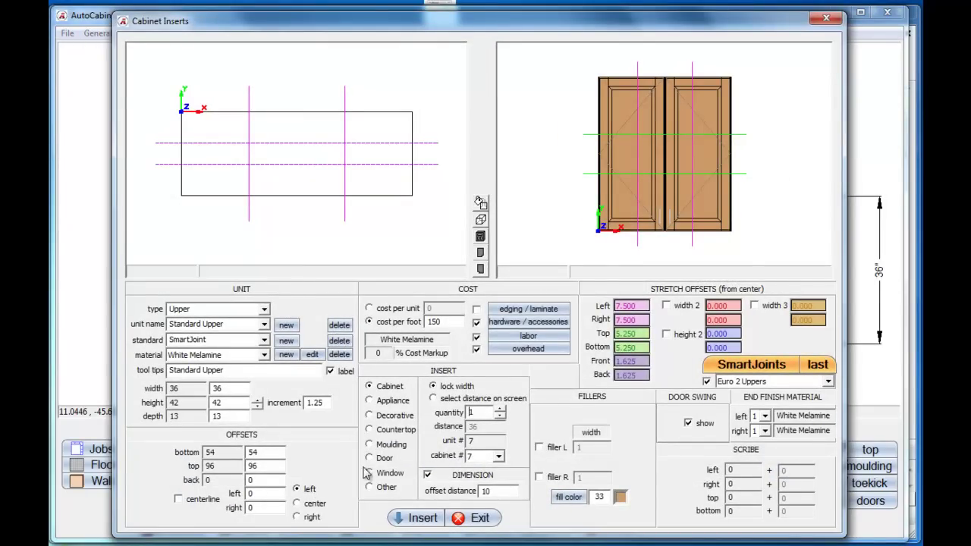
click(434, 399)
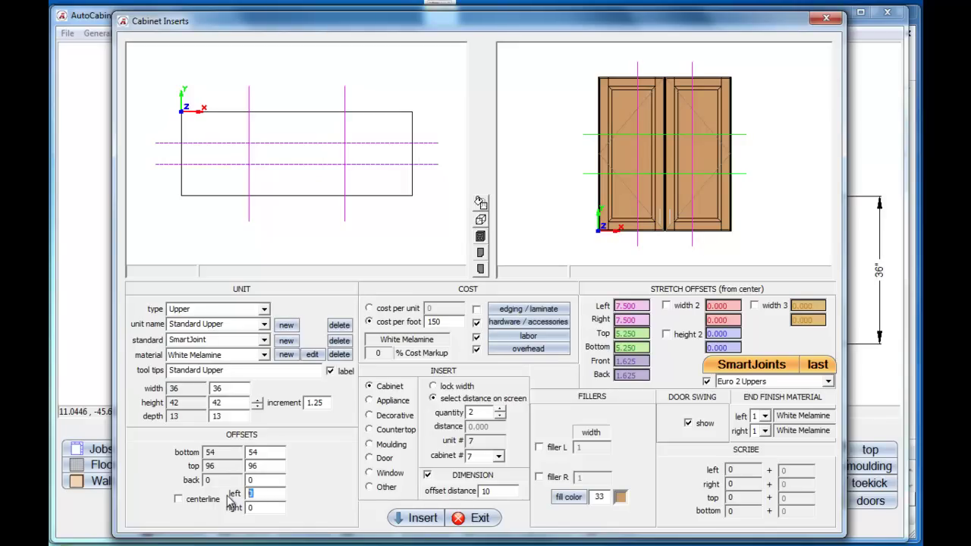
key(Tab)
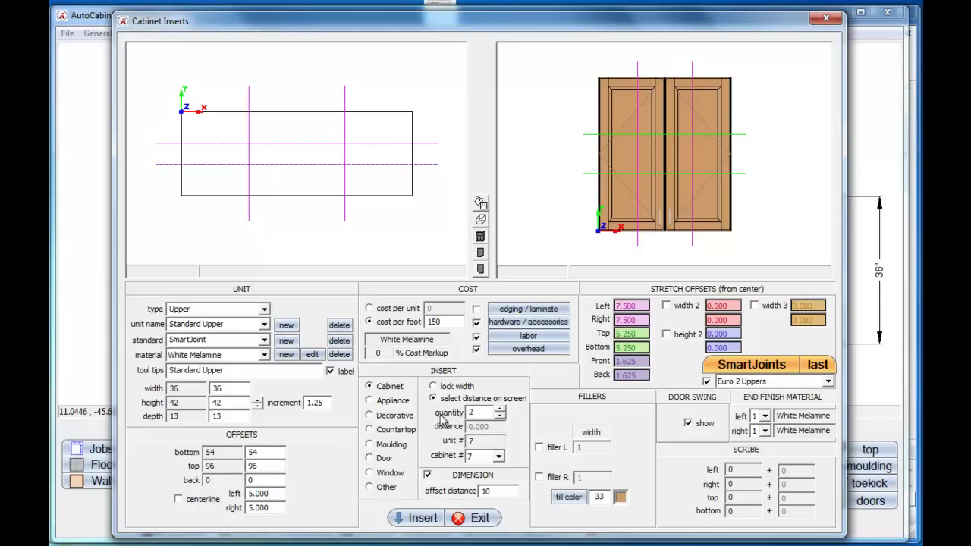
Insert the two wall cabinets along the wall from its left inner corner to the sink base's back left corner
click(423, 516)
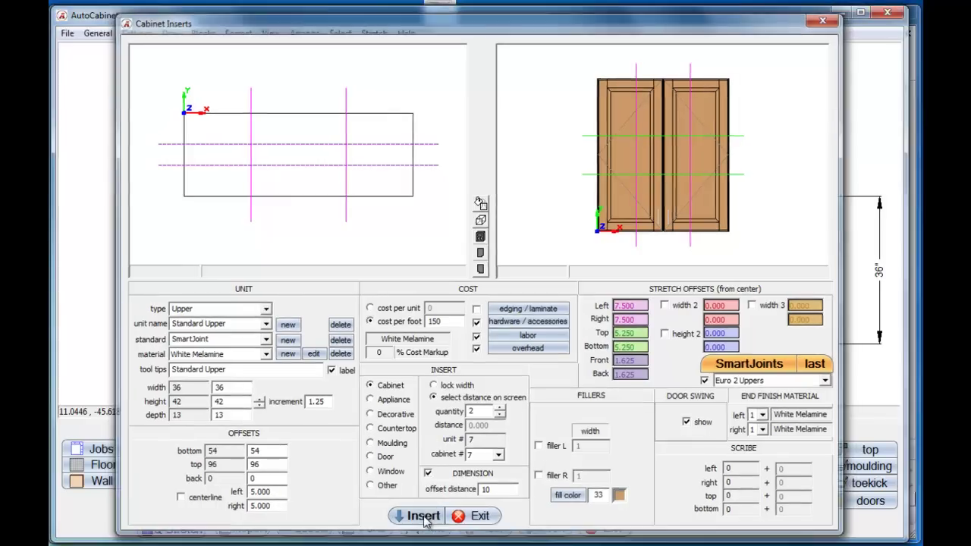
scroll(150, 209, up, 5)
scroll(150, 209, up, 1)
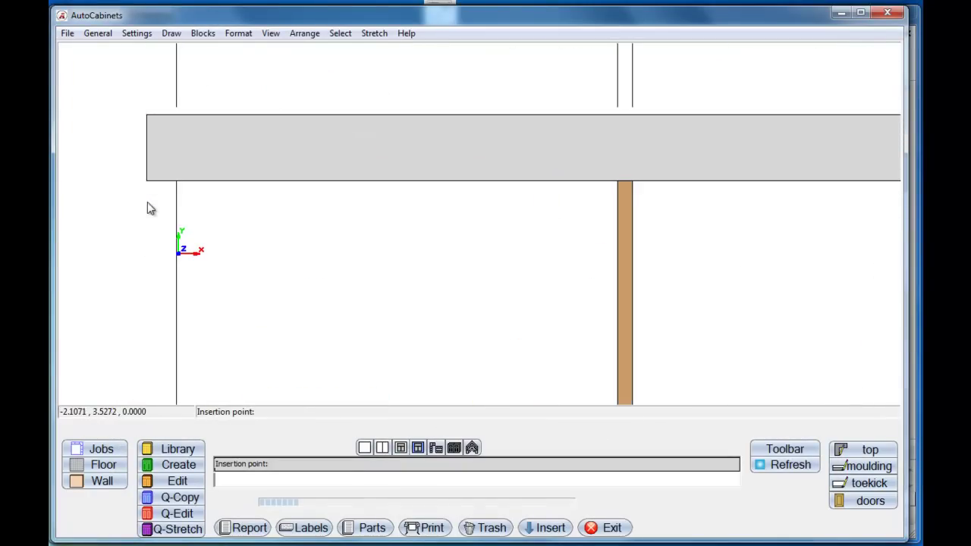
click(146, 180)
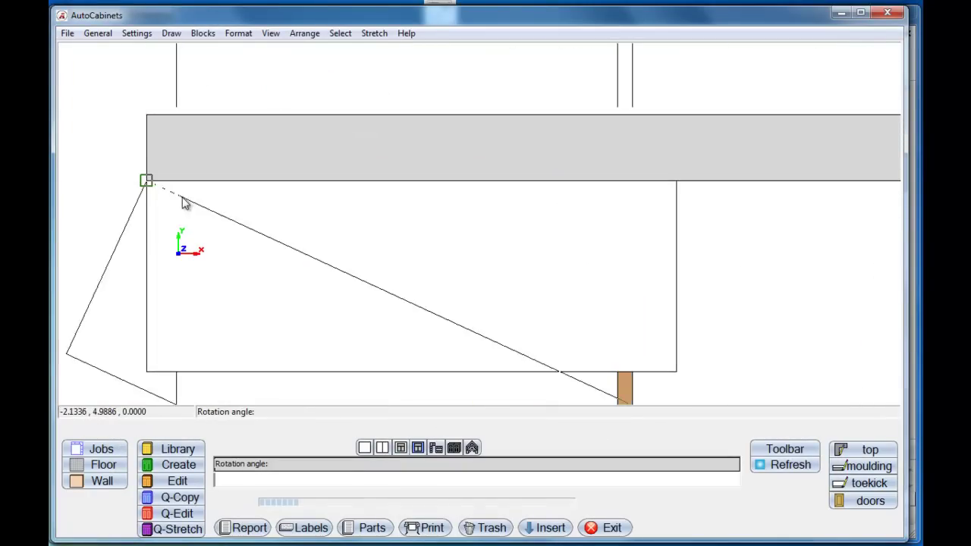
scroll(160, 192, down, 6)
scroll(443, 232, up, 5)
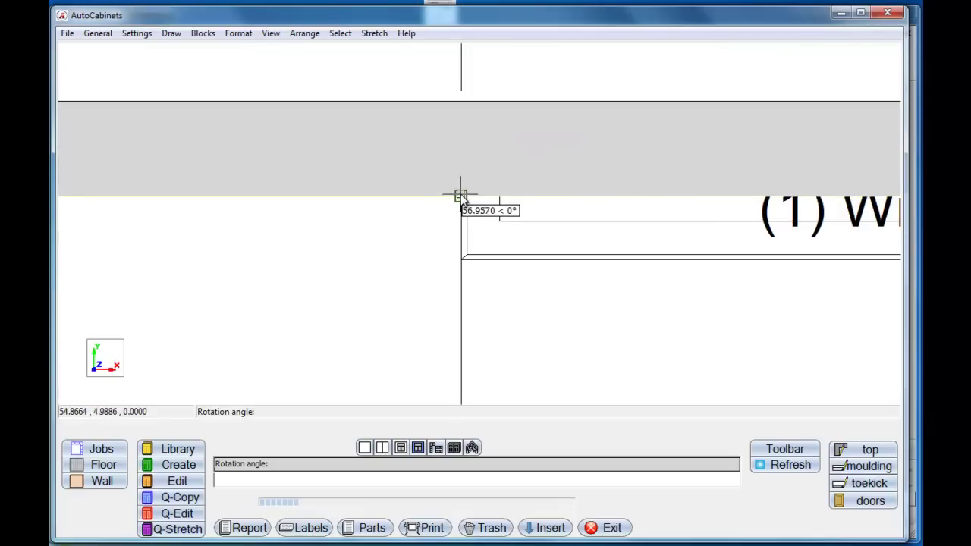
click(460, 196)
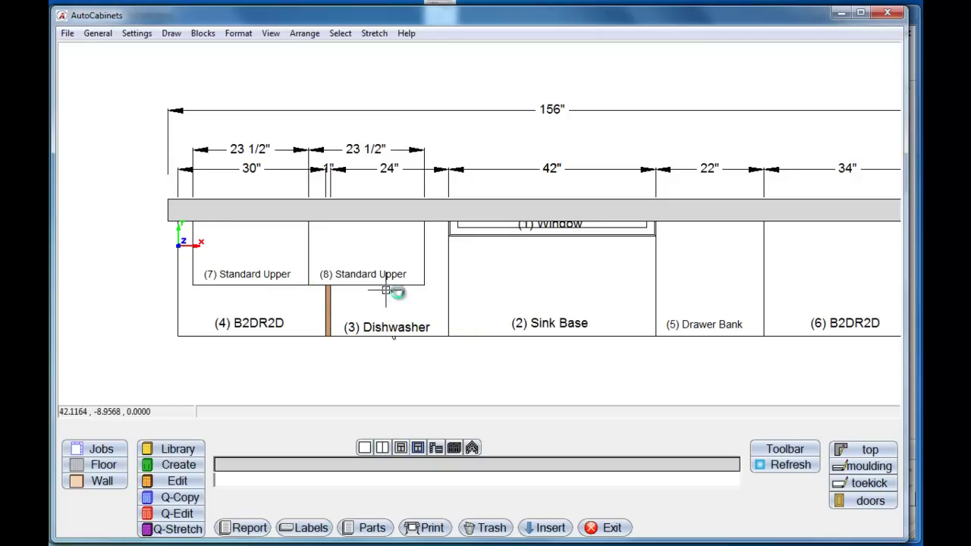
Choose W2D3642 again with on-screen distance, quantity 2, a 5" left offset, 0 right offset, and a 1" right filler
mouse_move(516, 284)
middle_down()
mouse_move(484, 293)
mouse_move(440, 288)
middle_up()
scroll(440, 289, down, 2)
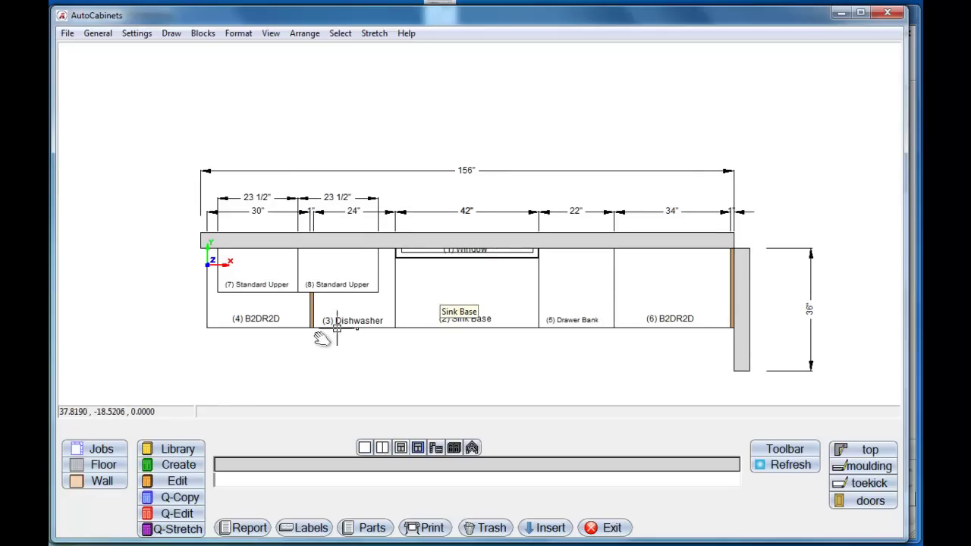
click(183, 449)
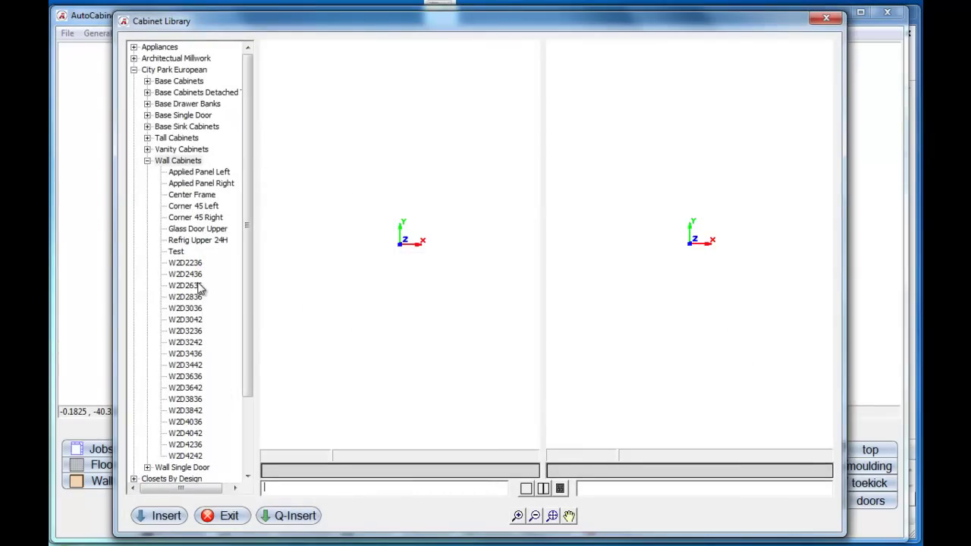
click(189, 388)
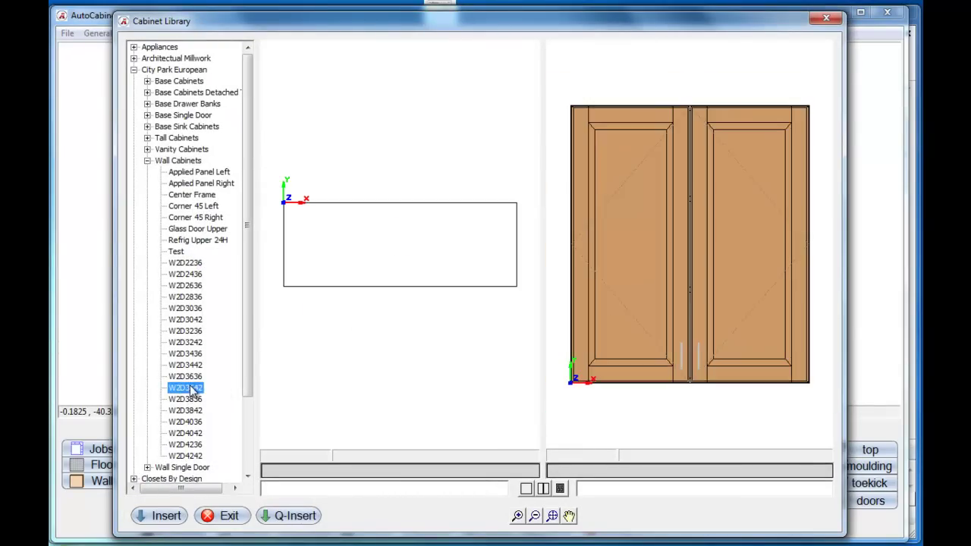
click(168, 514)
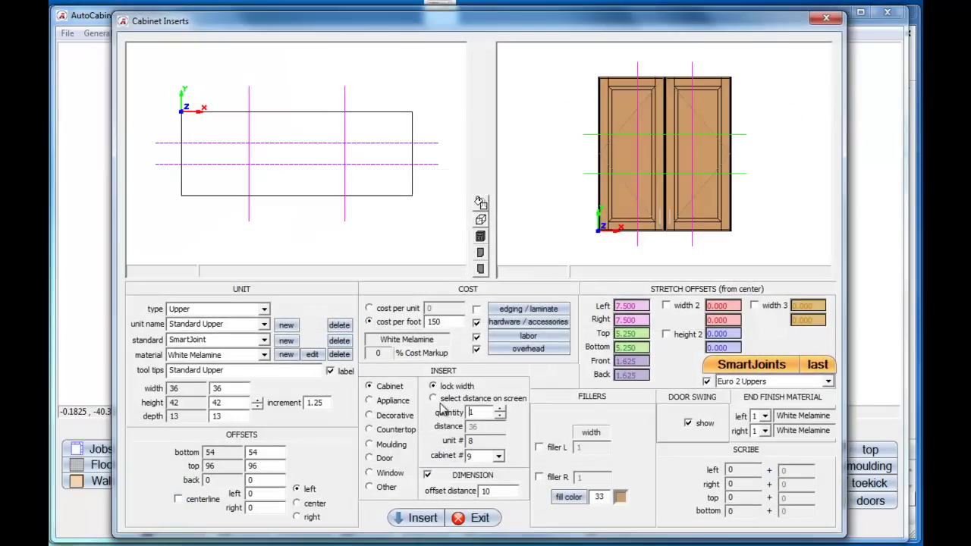
click(434, 398)
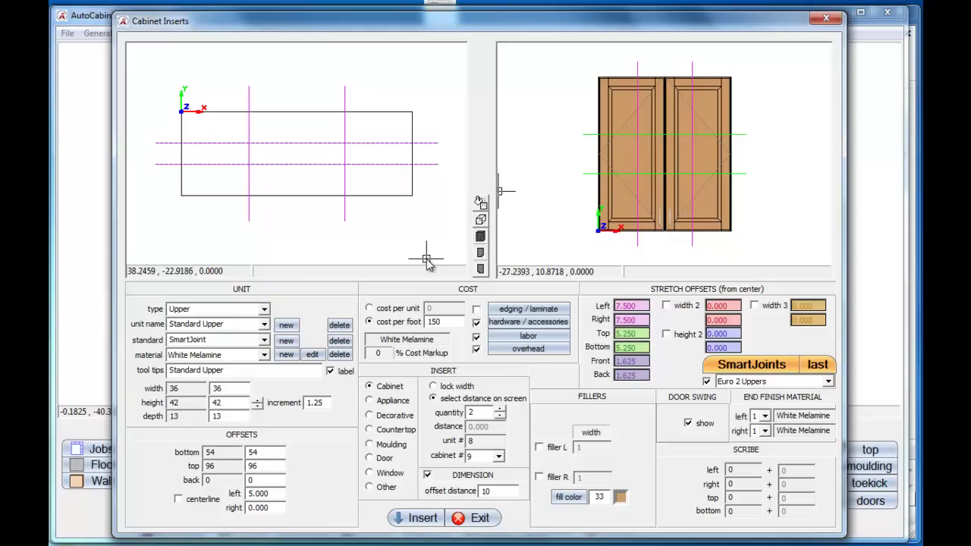
click(540, 477)
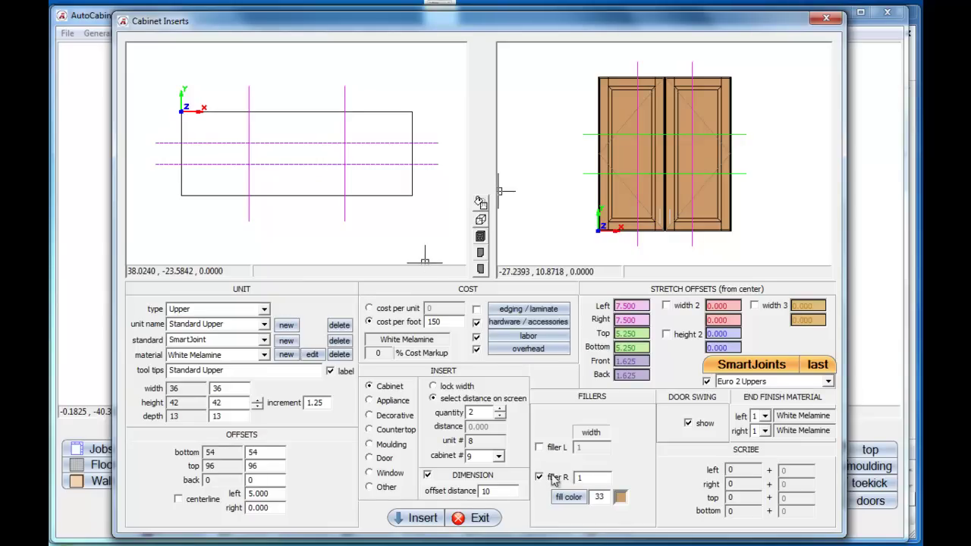
Insert this second pair of wall cabinets from the sink base's back right corner to the wall's right inner corner
click(438, 520)
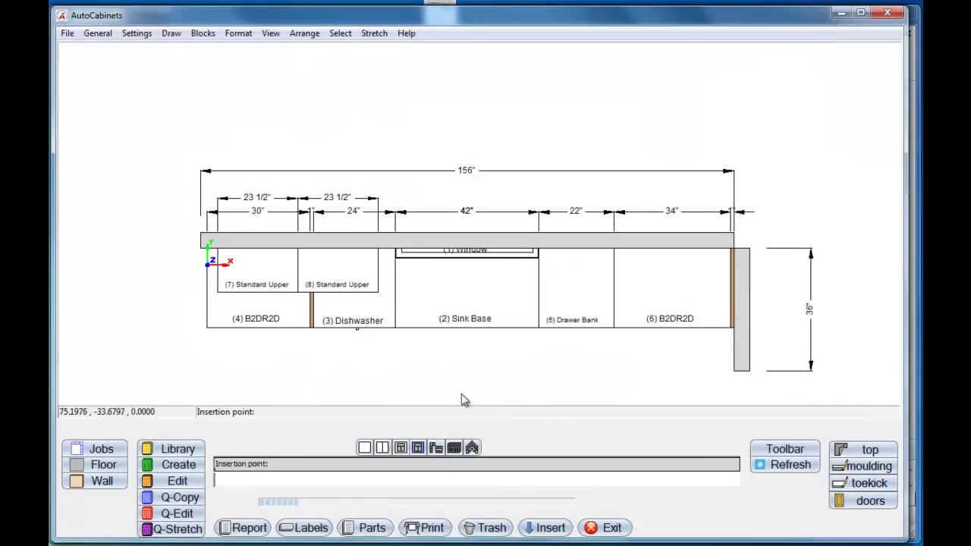
scroll(540, 250, up, 5)
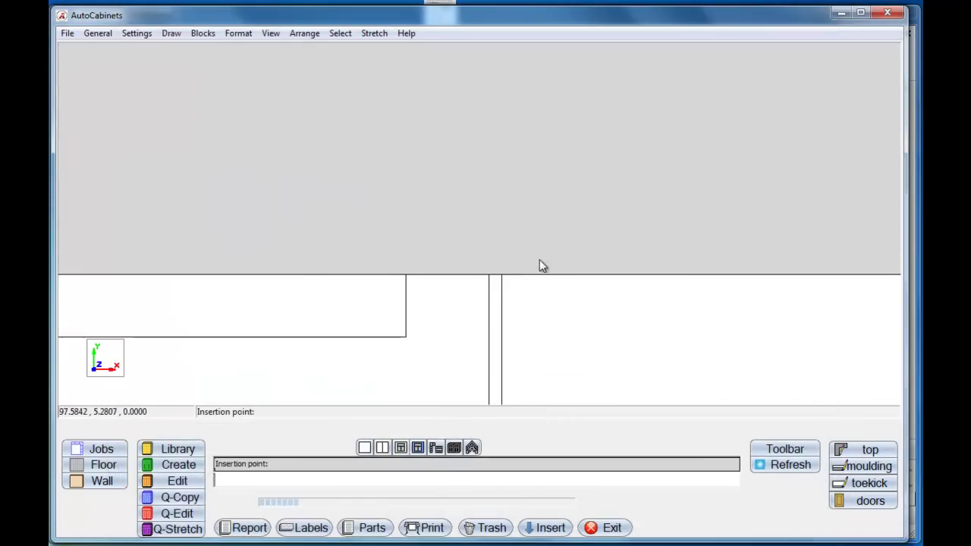
click(503, 275)
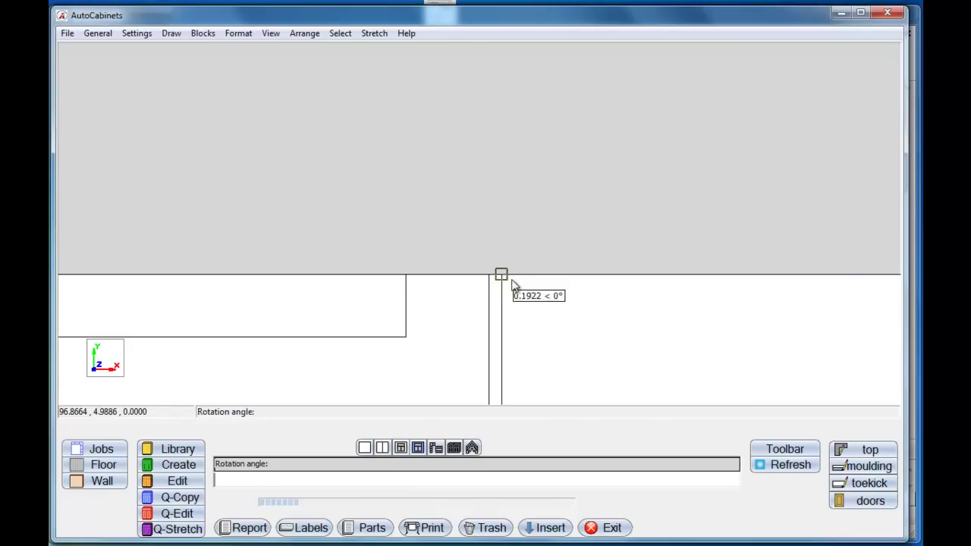
scroll(504, 276, down, 5)
scroll(746, 286, up, 5)
click(734, 248)
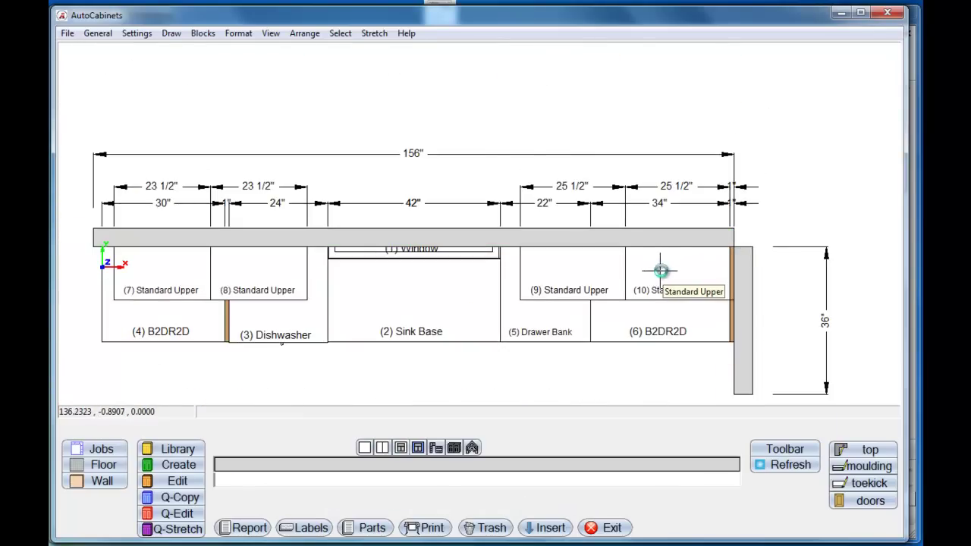
Review the upper and base cabinets around the window in the 2D preview and the full front elevation
click(418, 448)
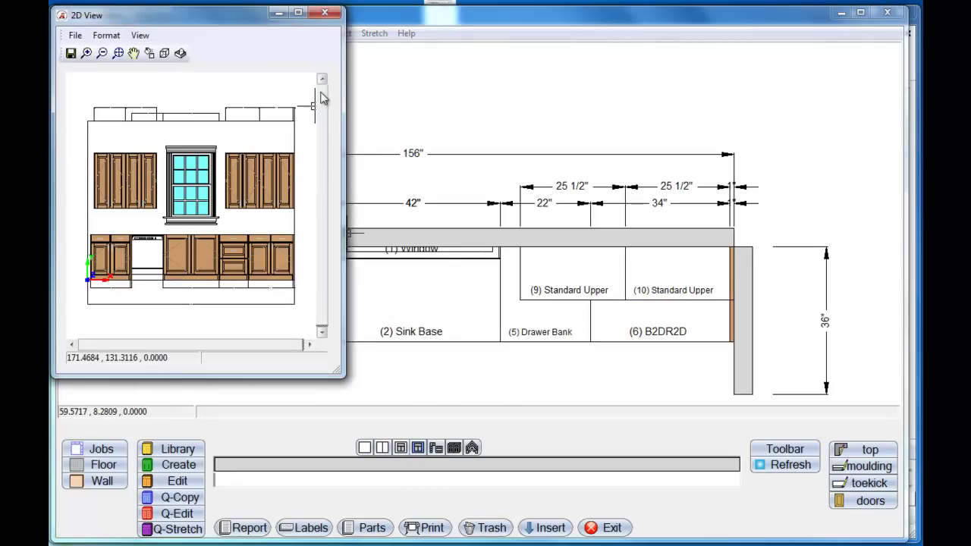
click(322, 17)
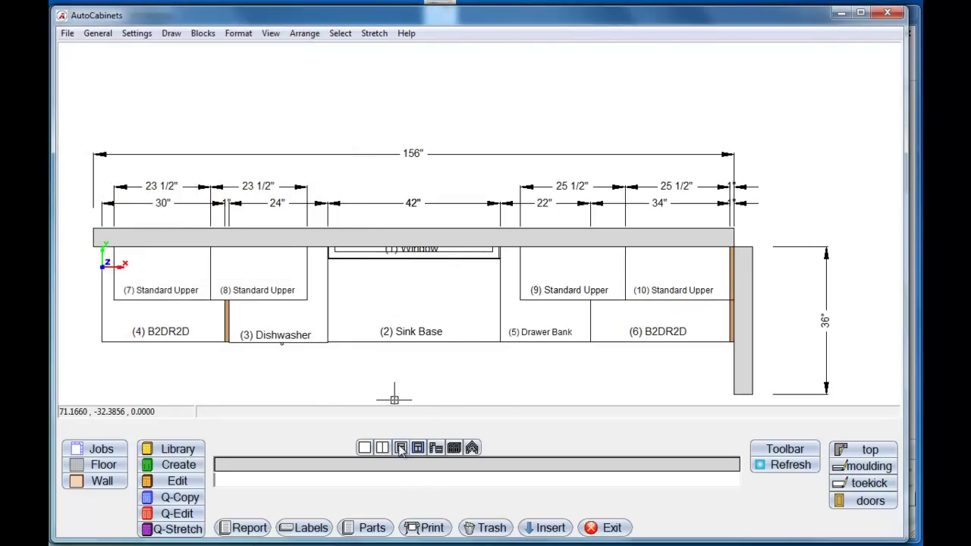
click(401, 448)
scroll(455, 217, up, 3)
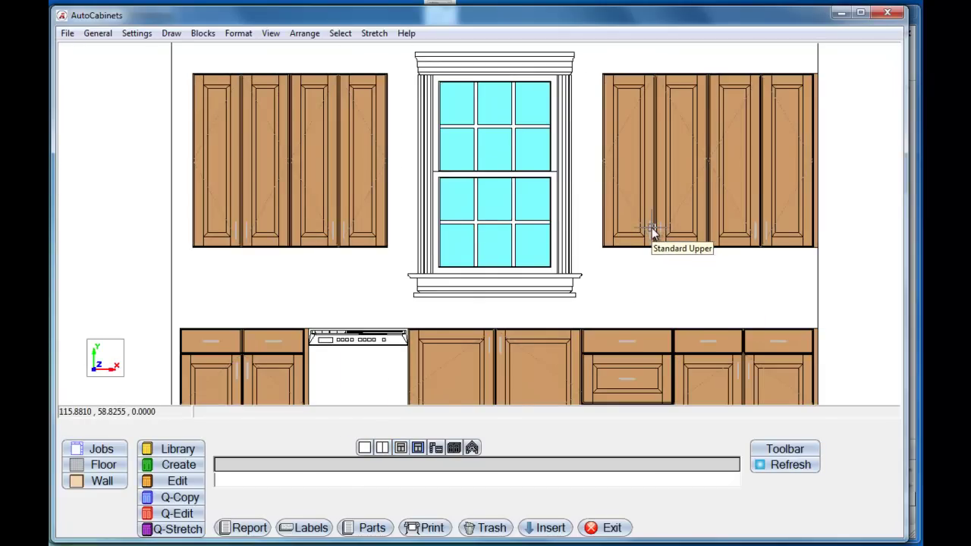
scroll(654, 229, down, 2)
middle_drag(660, 271, 547, 277)
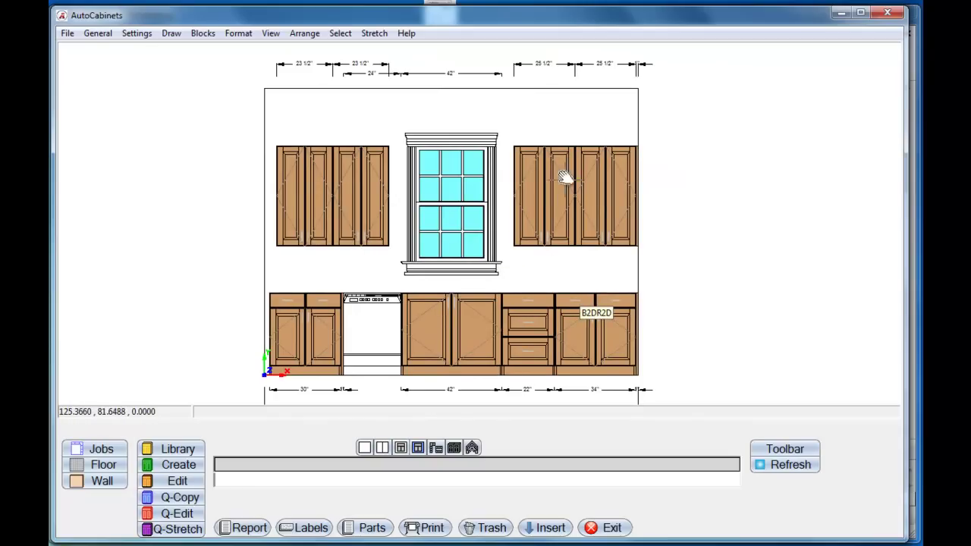
Draw a 25" deep, 1.5" thick laminate countertop in plan from the left base cabinet's back left corner to the right inner wall corner, offset start 1
click(364, 449)
scroll(466, 230, up, 3)
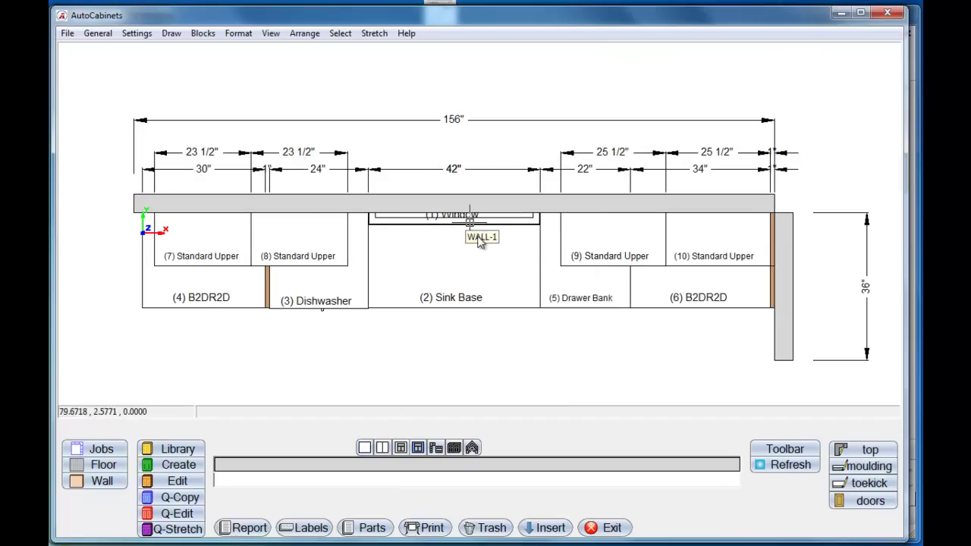
middle_drag(471, 274, 455, 284)
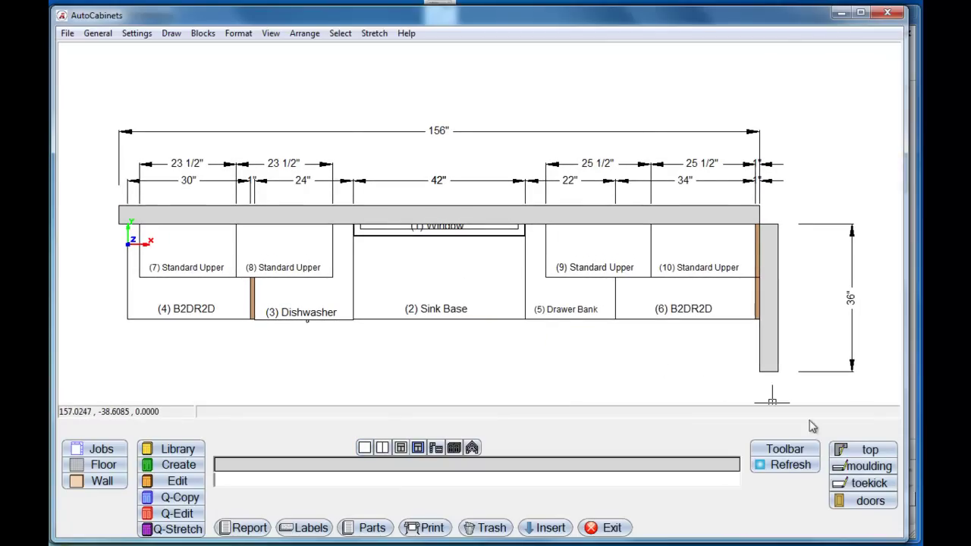
click(843, 451)
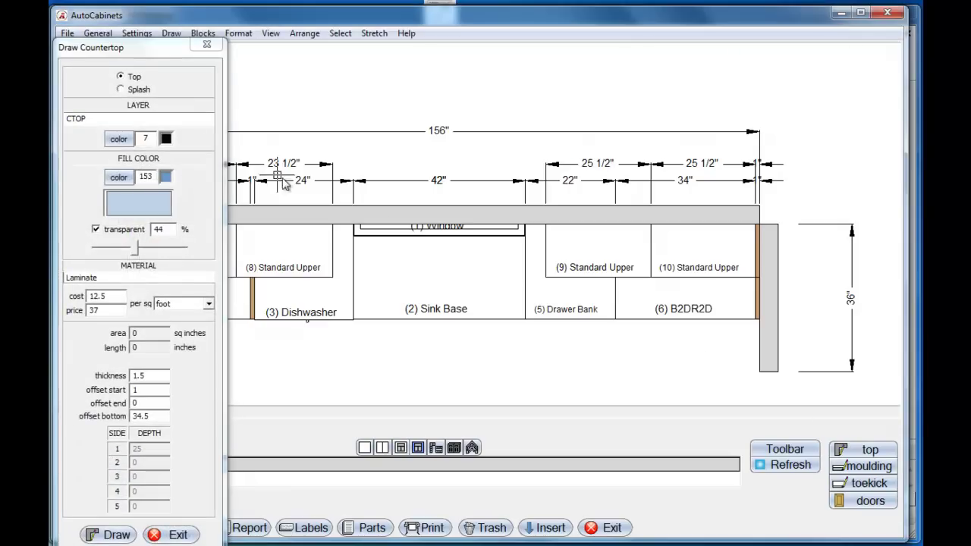
mouse_move(148, 56)
mouse_down()
mouse_move(421, 32)
mouse_move(427, 47)
mouse_up()
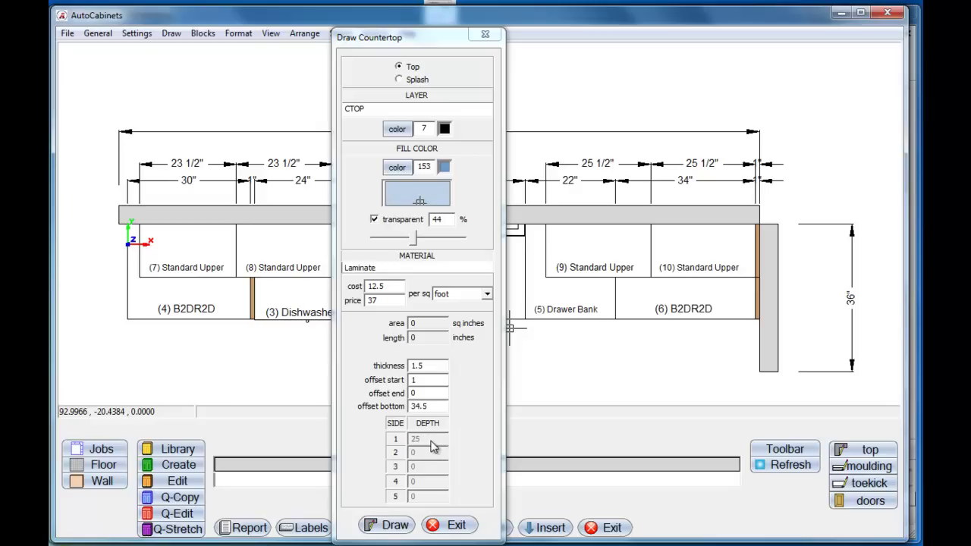
click(387, 524)
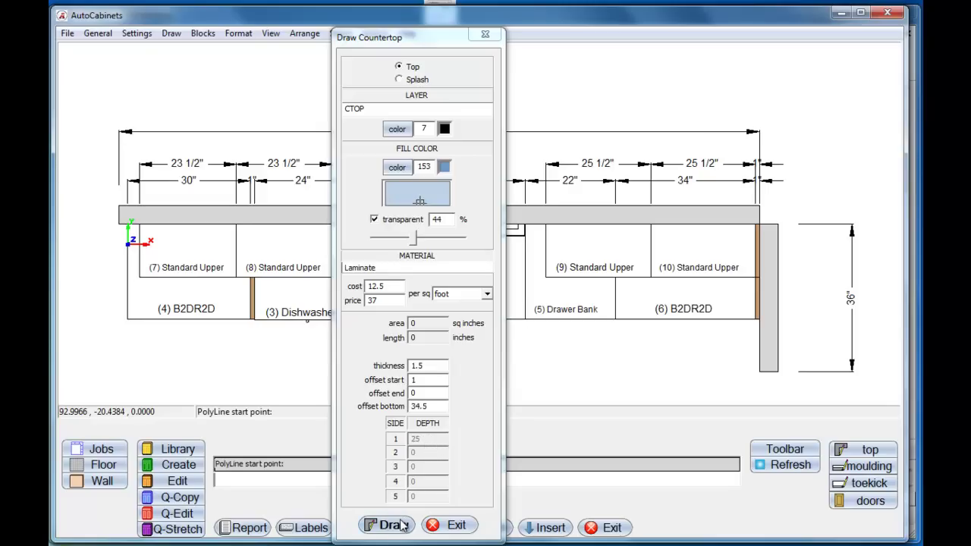
click(121, 224)
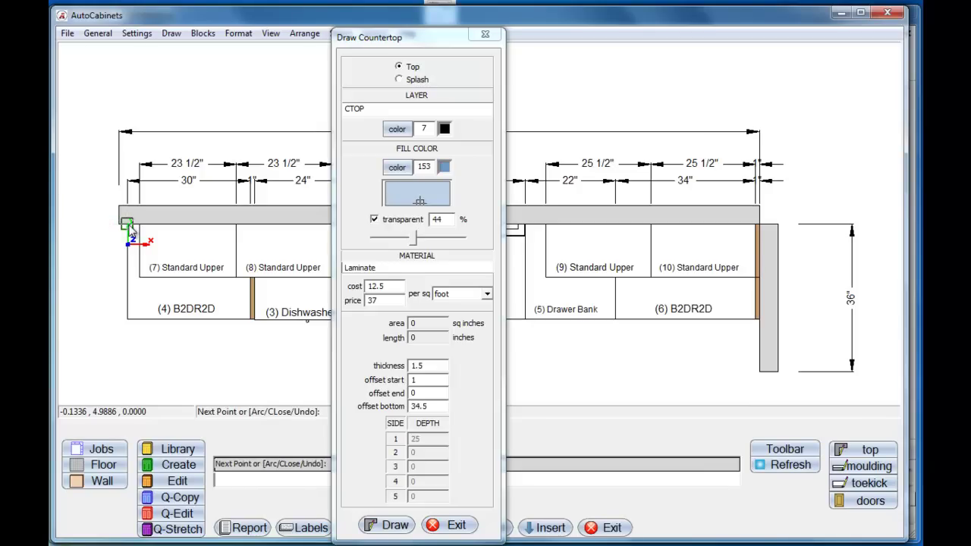
click(759, 223)
key(Return)
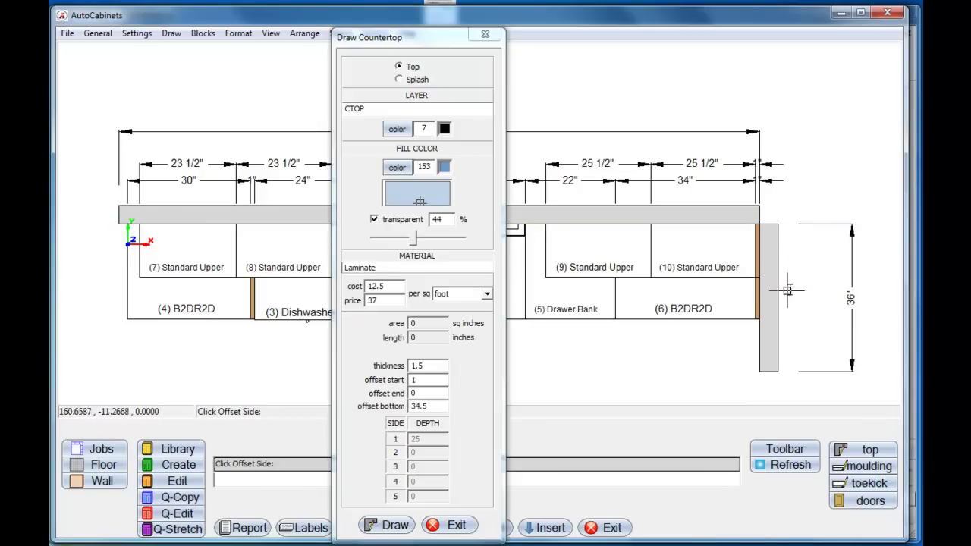
click(619, 400)
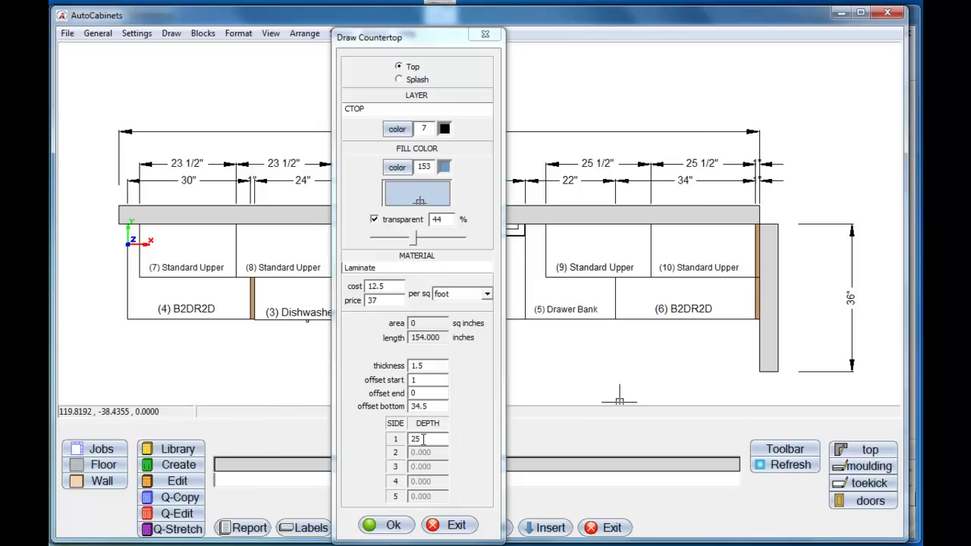
click(394, 524)
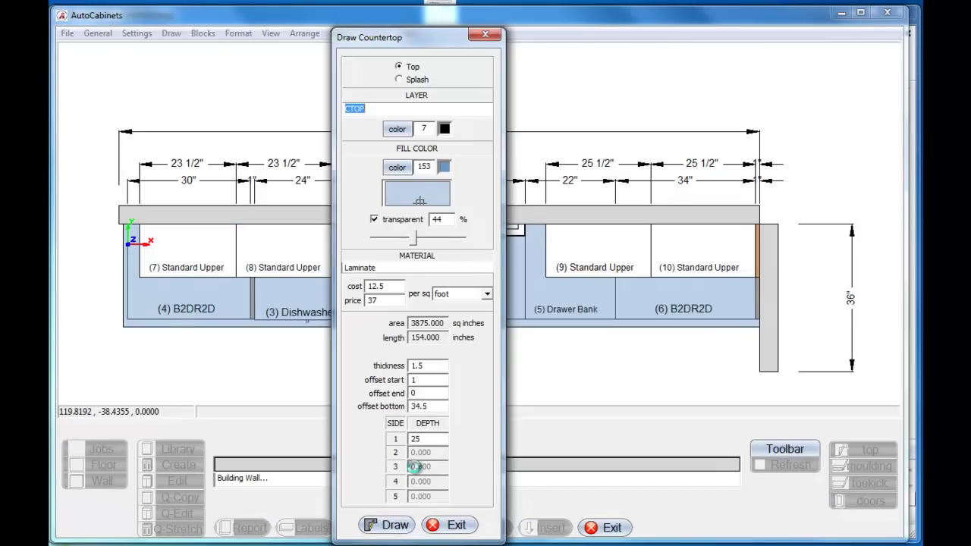
Draw a laminate splash 4" high and 0.75" thick along the back wall from the countertop's back left corner to the right inner corner
click(400, 80)
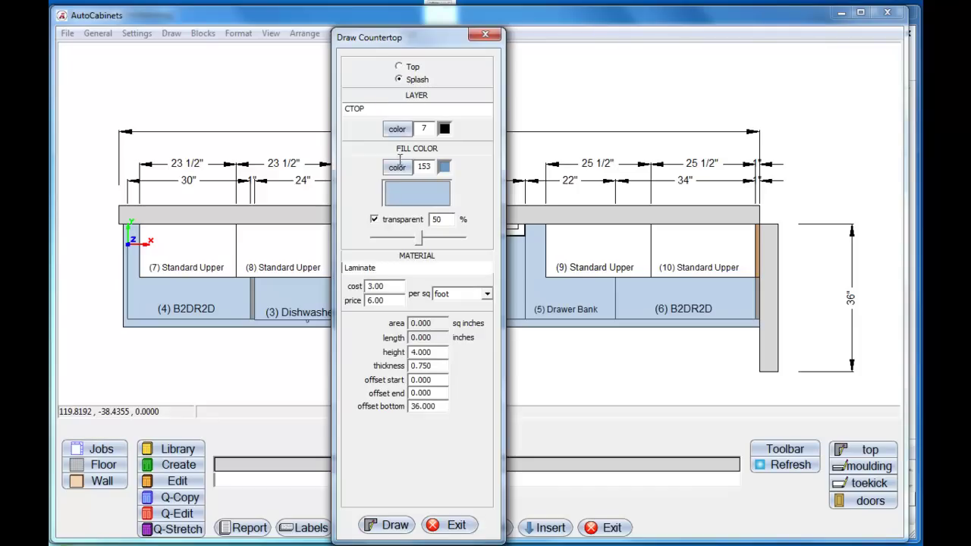
click(391, 526)
scroll(122, 227, up, 4)
scroll(123, 227, up, 1)
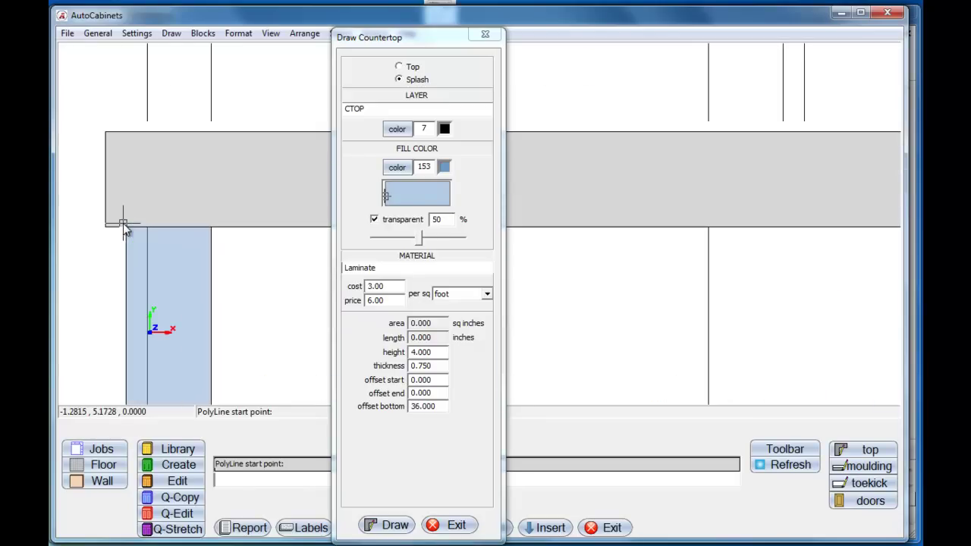
click(125, 228)
scroll(142, 238, down, 5)
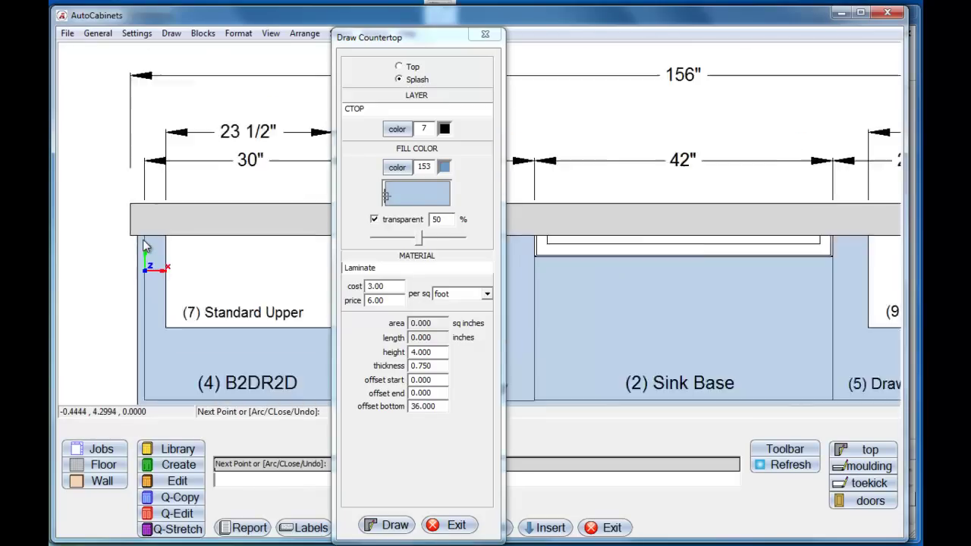
scroll(766, 273, up, 2)
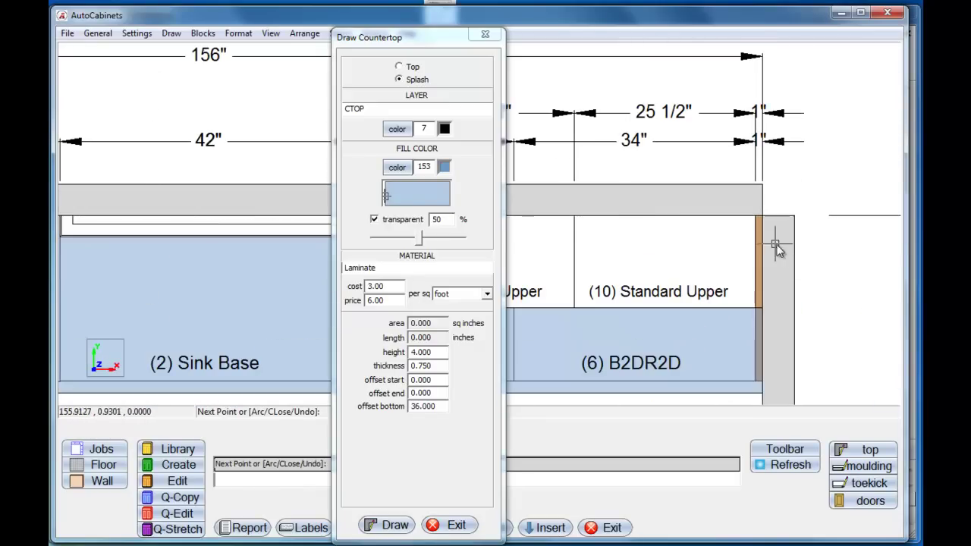
click(762, 218)
key(Return)
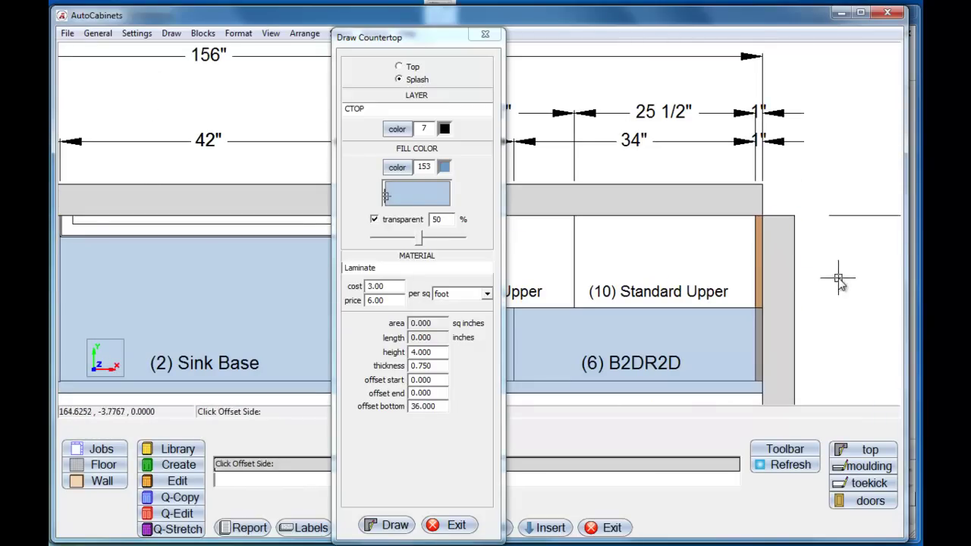
scroll(720, 368, down, 3)
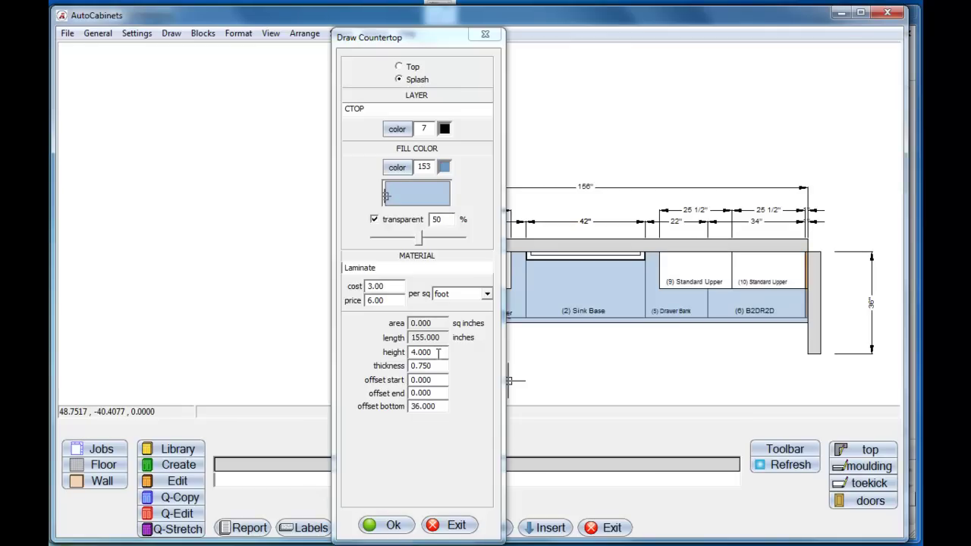
click(397, 522)
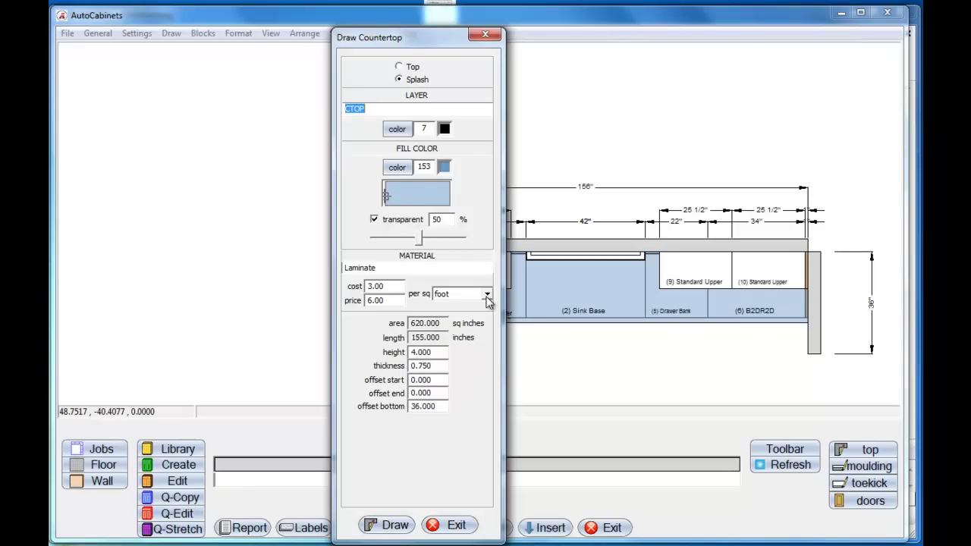
click(485, 34)
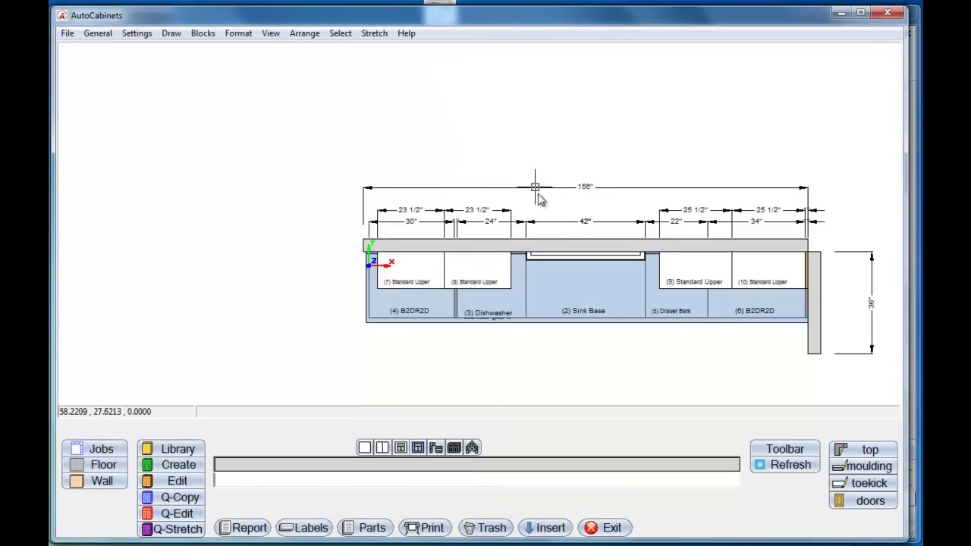
Open the moulding library for choosing a profile and preview Crown 443, Crown 442 and Crown 445 in the Crowns 2 category
mouse_move(607, 292)
middle_down()
mouse_move(531, 272)
mouse_move(494, 276)
middle_up()
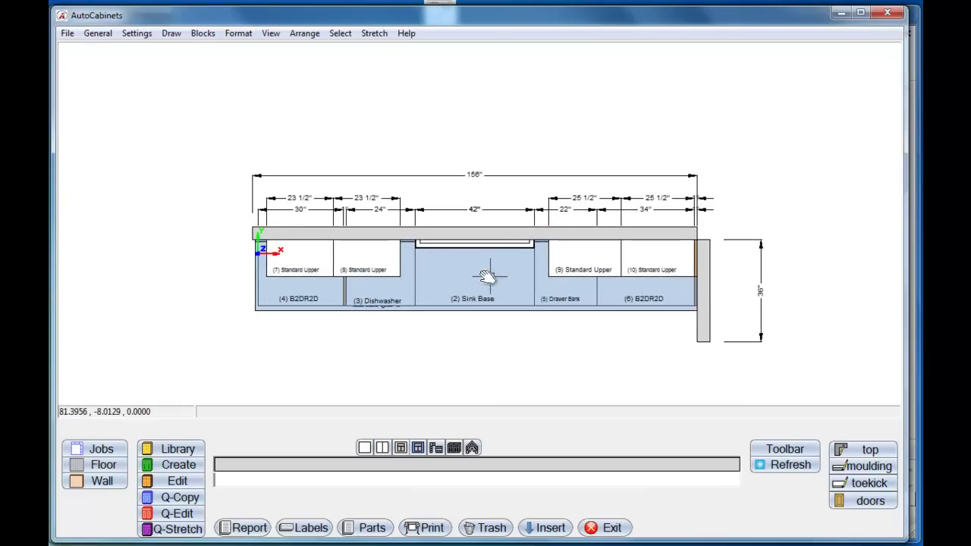
scroll(464, 266, up, 3)
scroll(468, 257, down, 3)
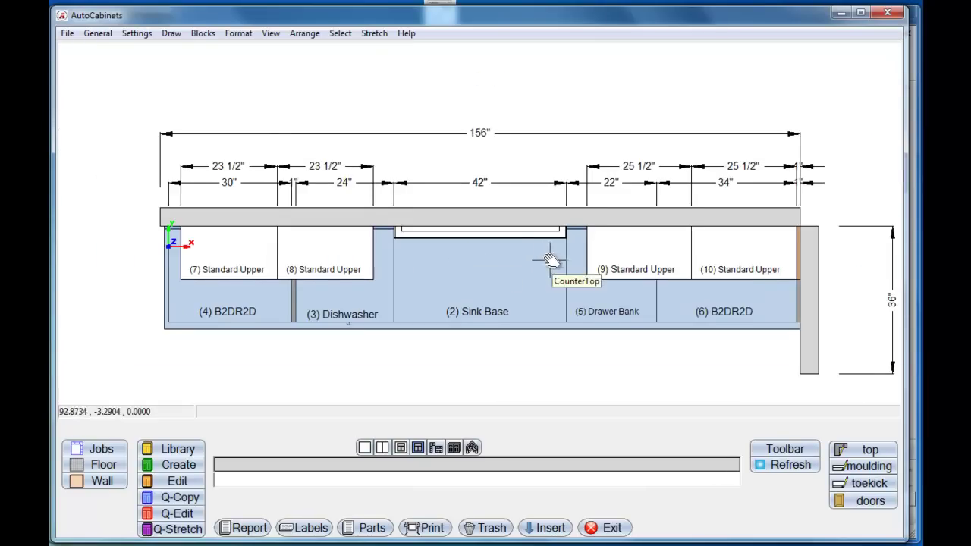
middle_drag(567, 265, 523, 238)
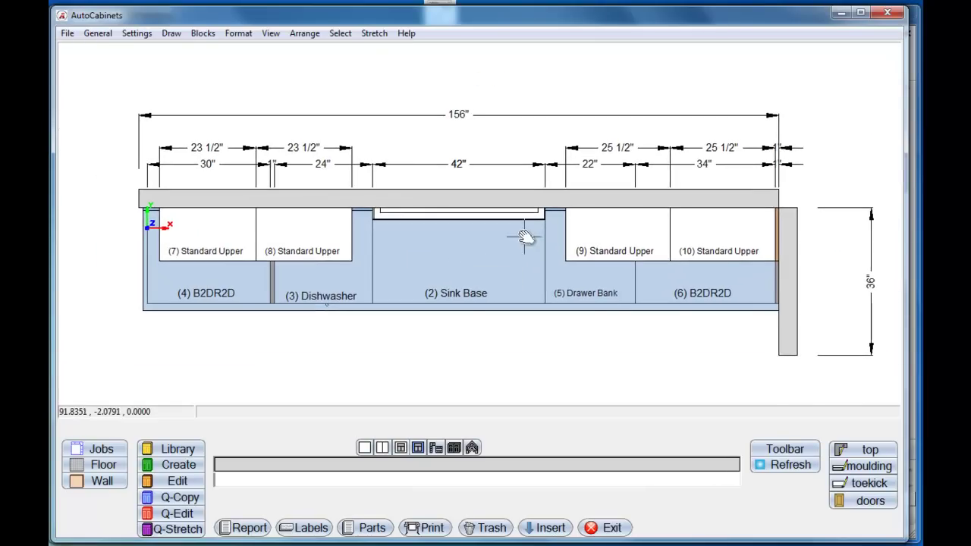
click(858, 468)
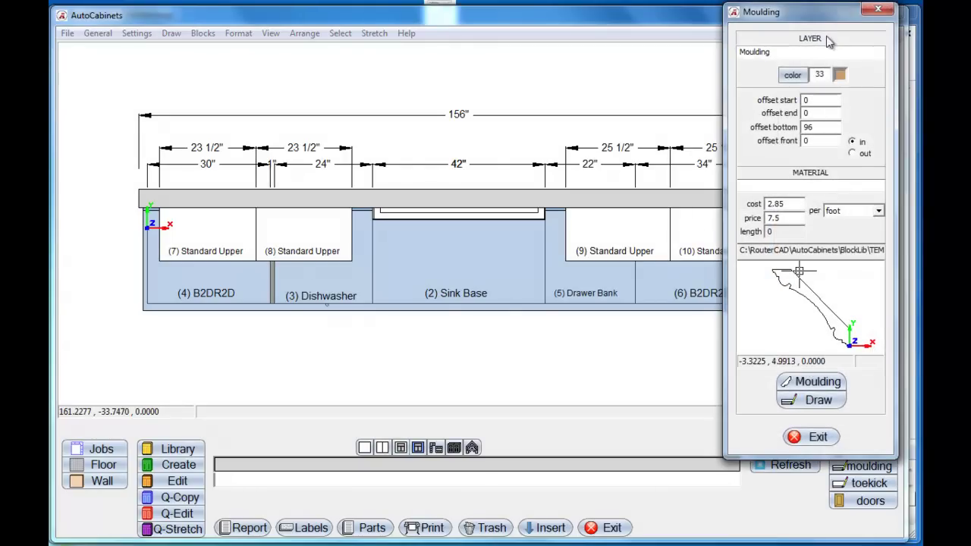
drag(825, 14, 703, 43)
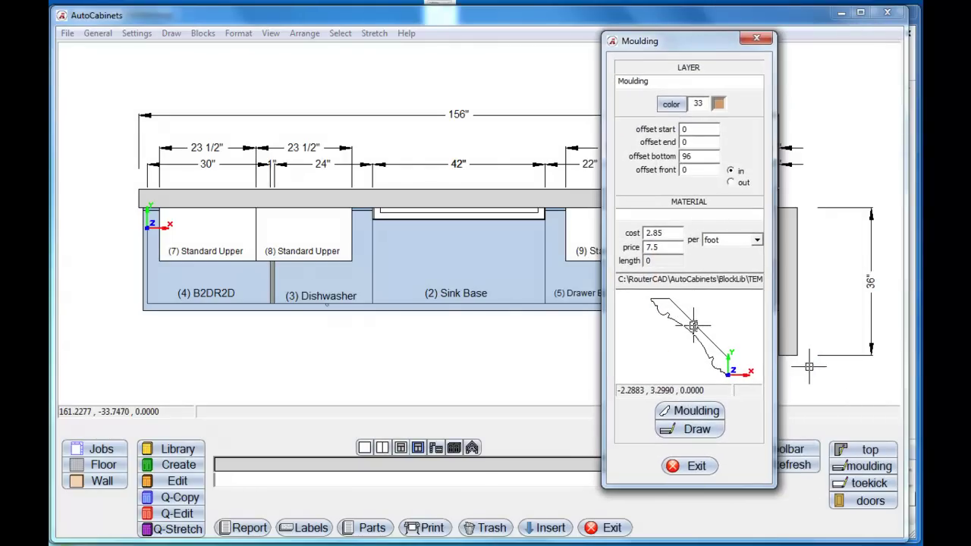
click(704, 411)
drag(739, 47, 496, 64)
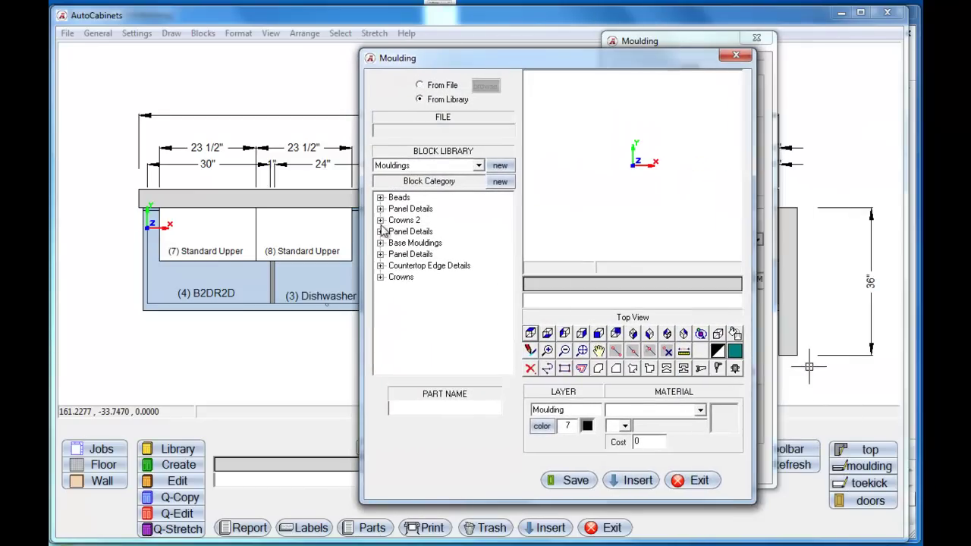
click(380, 220)
click(419, 254)
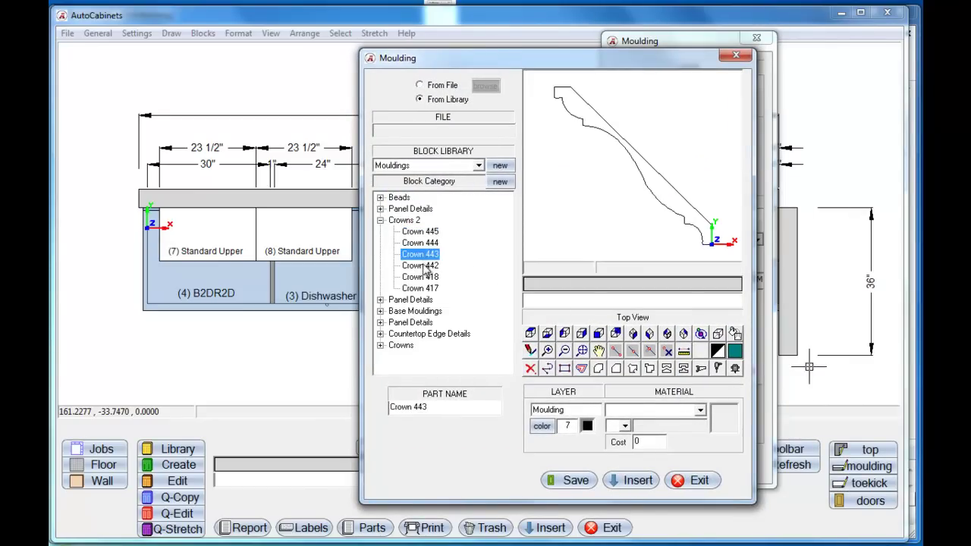
click(425, 267)
click(421, 232)
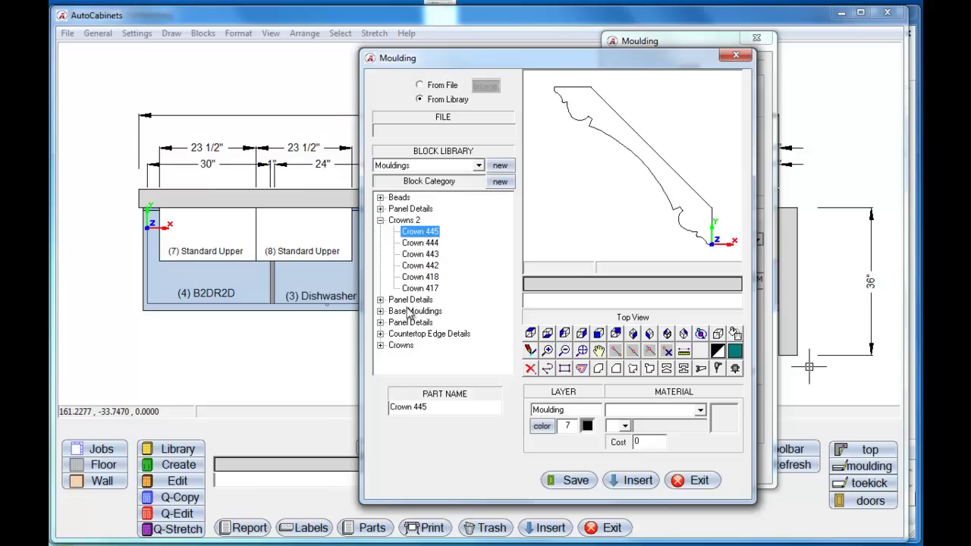
Look through the profiles in the Base Mouldings category
click(381, 311)
click(414, 335)
click(414, 346)
click(414, 322)
click(413, 312)
click(410, 299)
click(381, 221)
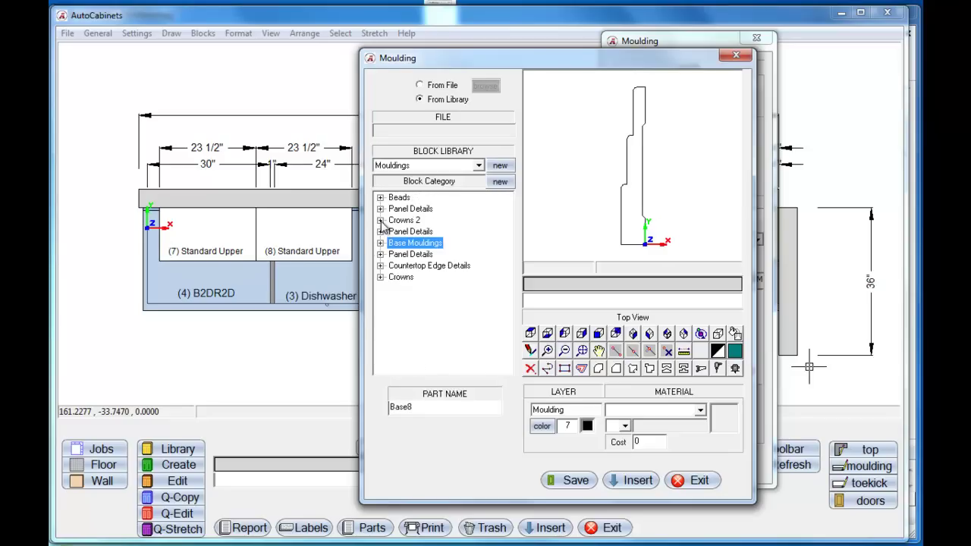
Choose Crown 445 from the Crowns 2 category as the moulding profile
click(380, 221)
click(416, 236)
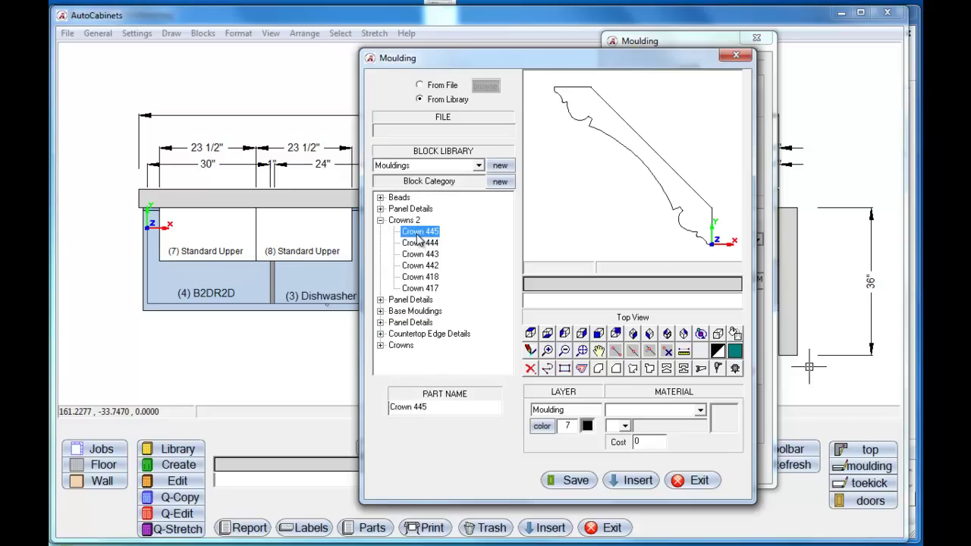
click(632, 480)
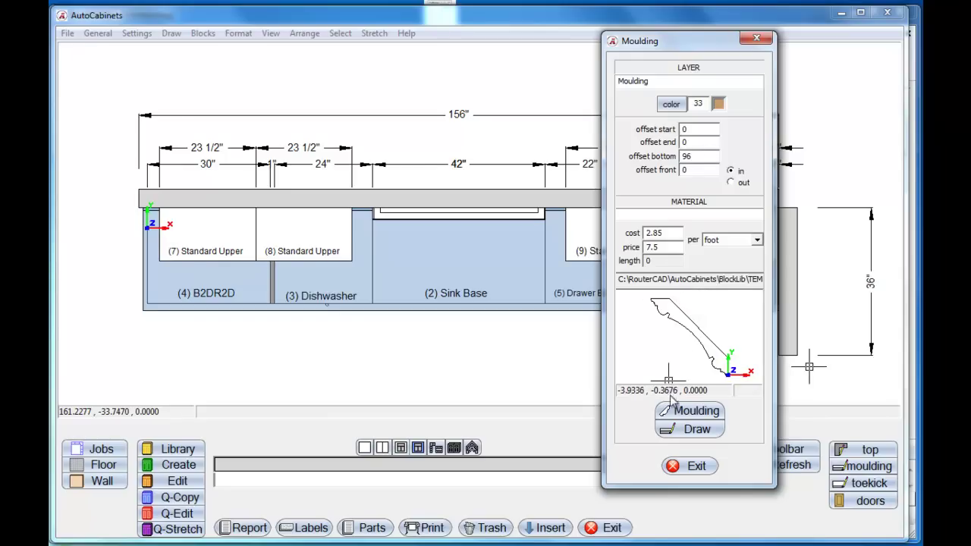
Draw the crown moulding around both sides and the front of the left wall cabinet pair, offset outward with a bottom offset of 96
click(677, 429)
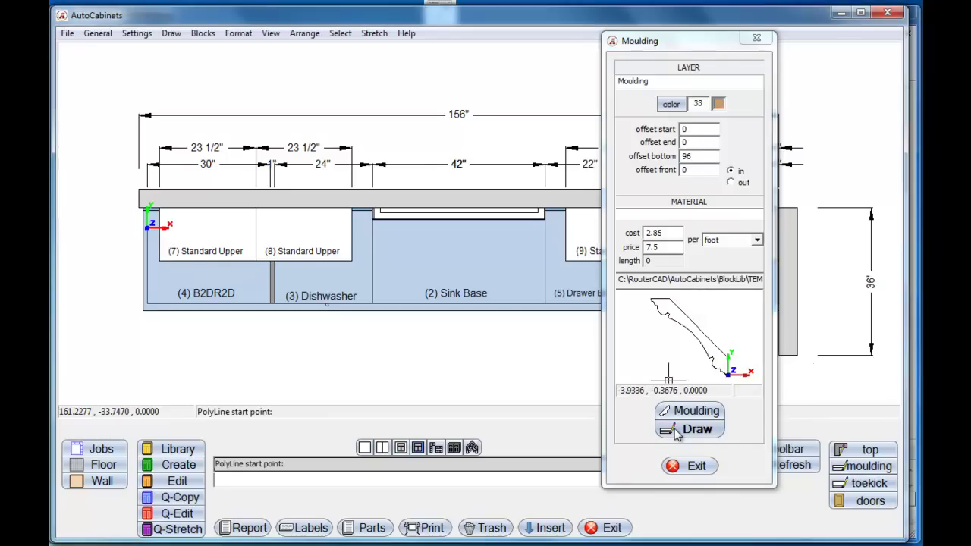
scroll(158, 207, up, 3)
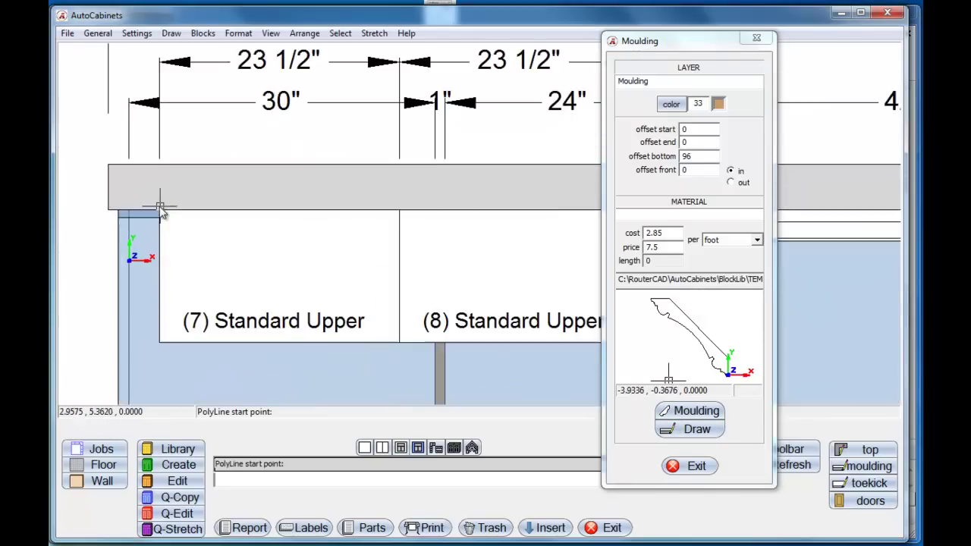
click(154, 210)
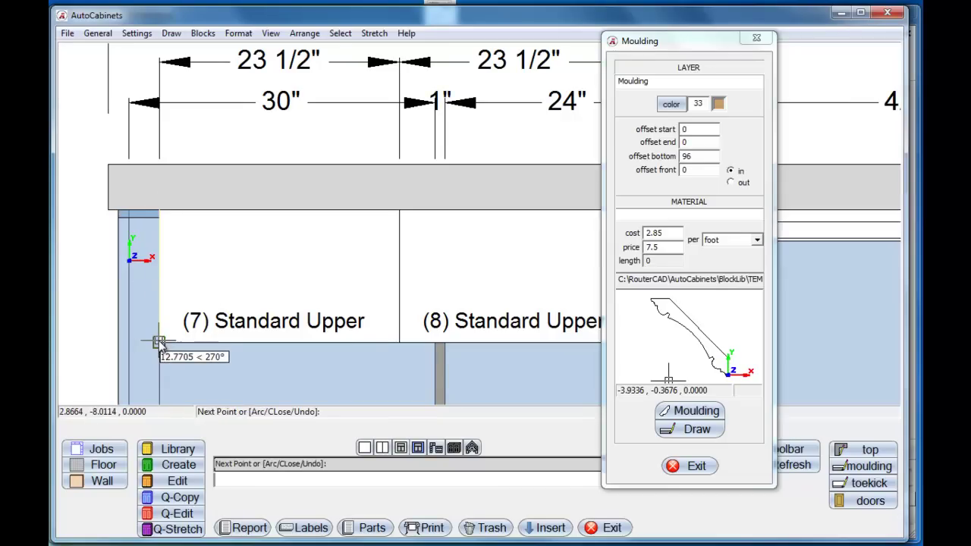
scroll(156, 342, down, 3)
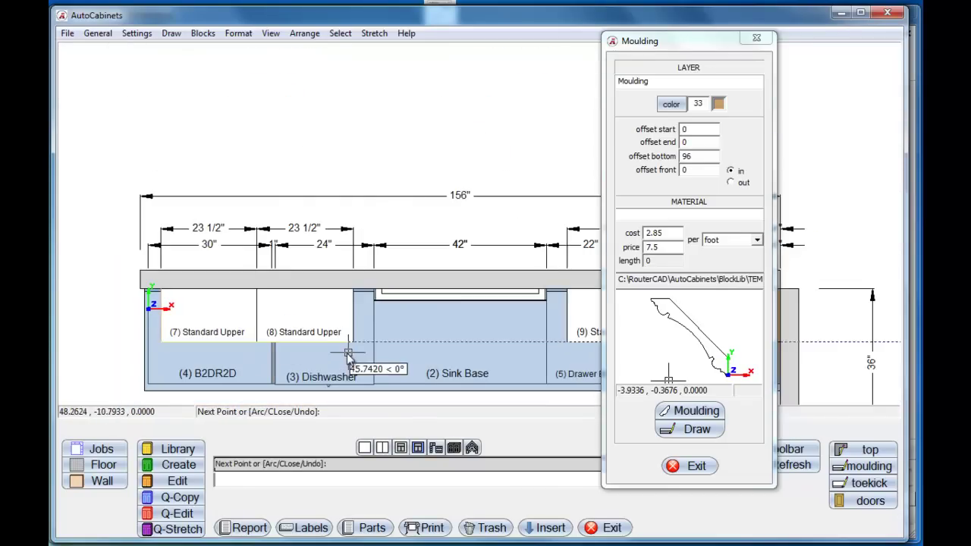
click(353, 341)
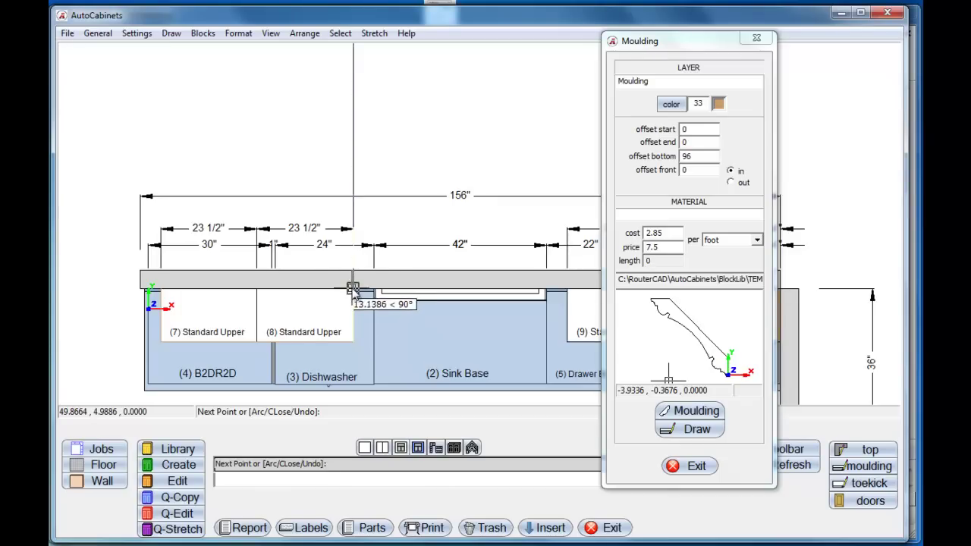
right_click(391, 325)
scroll(392, 322, down, 2)
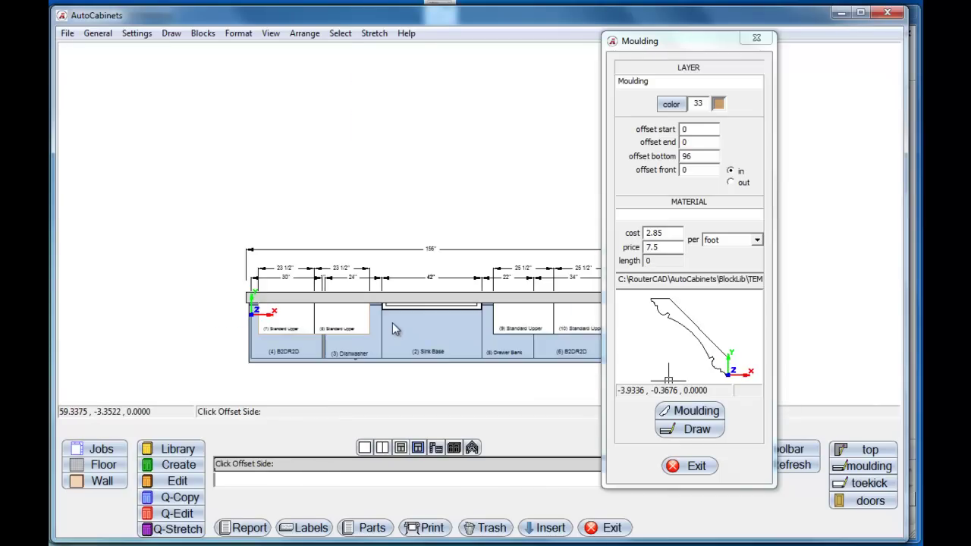
click(343, 382)
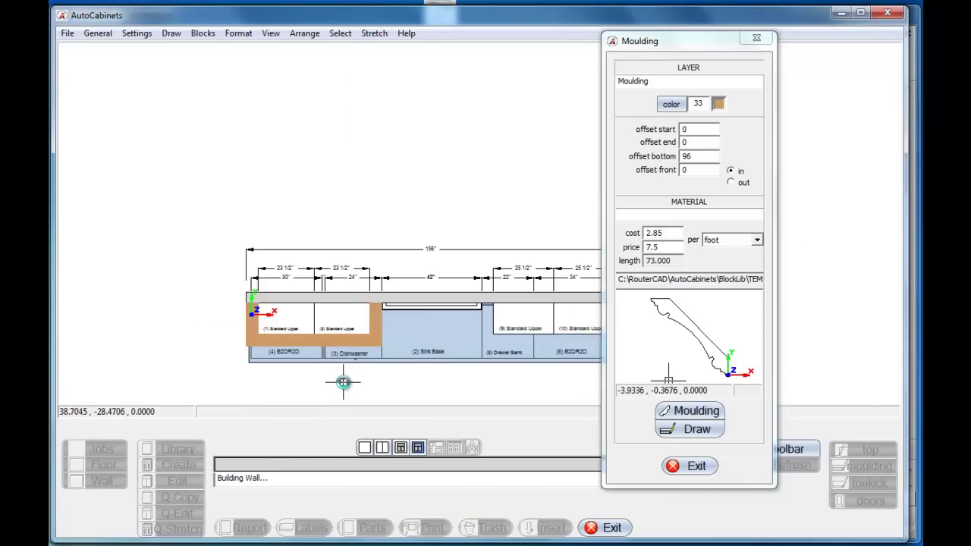
Draw the crown moulding along the exposed left side and front of the right wall cabinet pair, offset outward, and close the moulding settings
scroll(245, 310, up, 4)
scroll(245, 309, down, 2)
scroll(245, 309, down, 2)
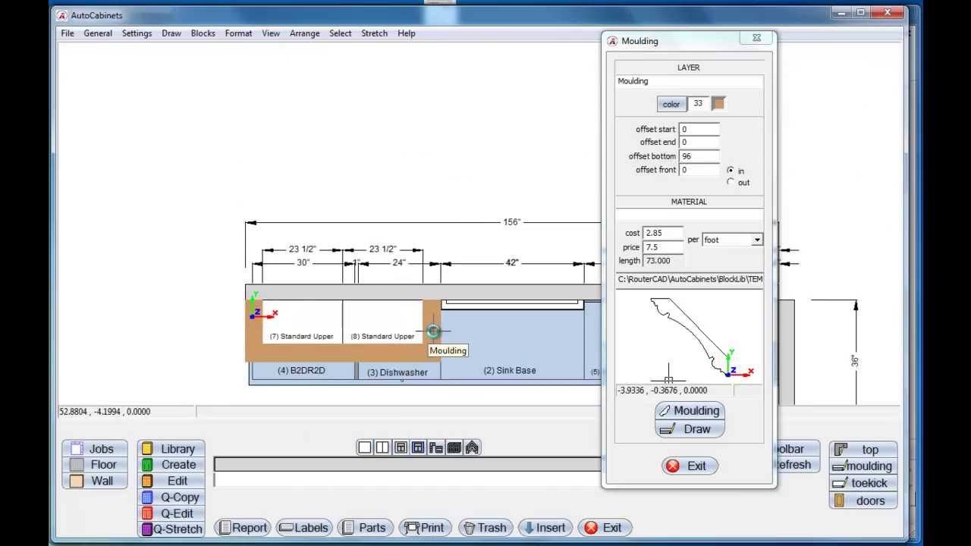
middle_drag(432, 326, 294, 311)
scroll(296, 312, down, 2)
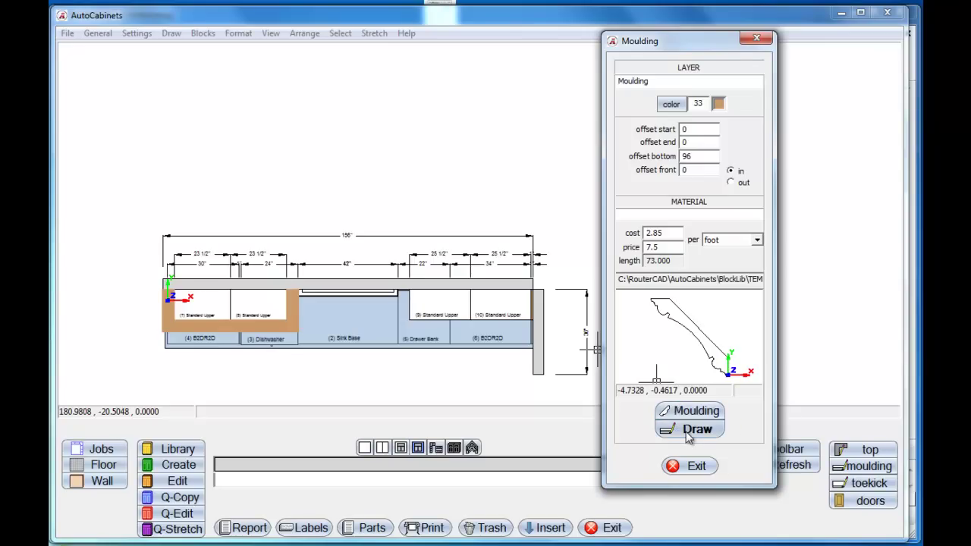
click(689, 432)
scroll(414, 302, up, 5)
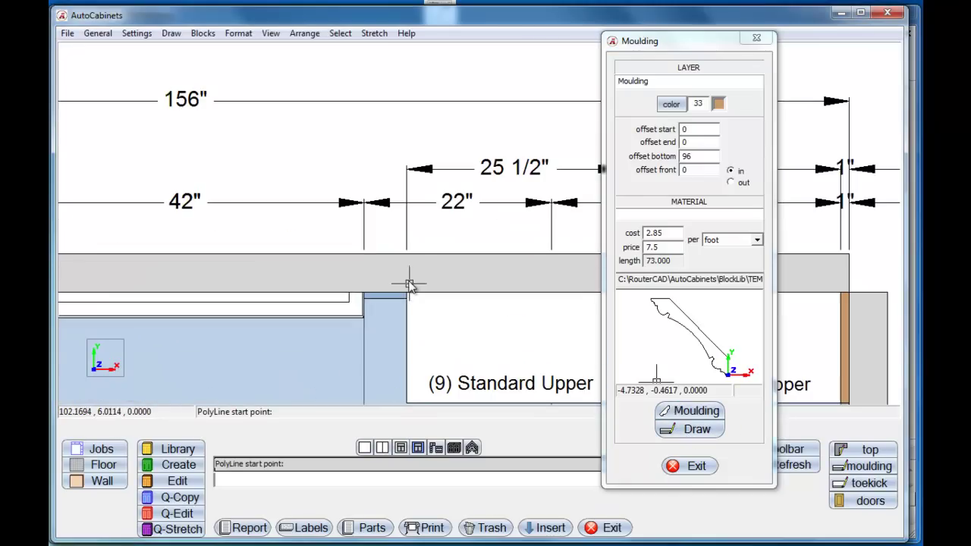
click(408, 294)
scroll(432, 327, down, 5)
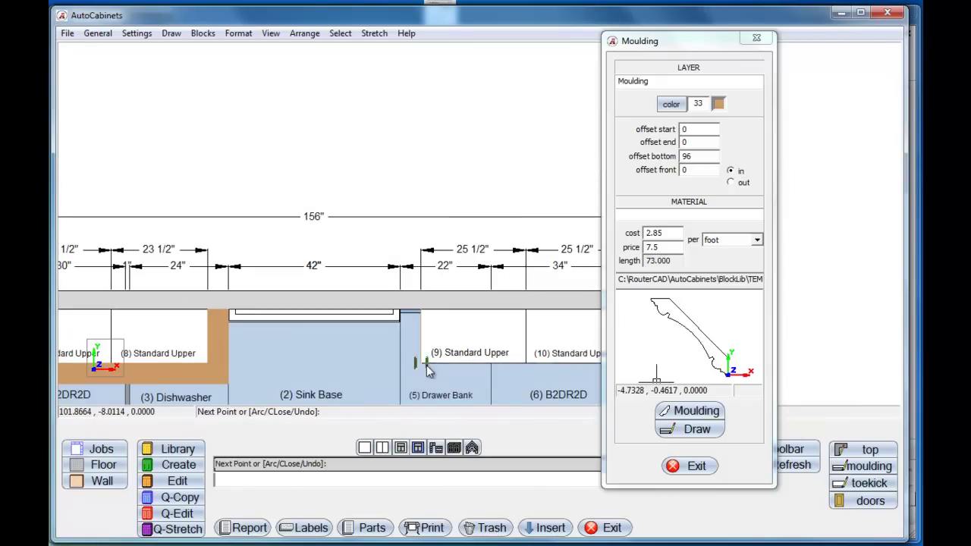
scroll(423, 366, down, 4)
scroll(509, 368, up, 5)
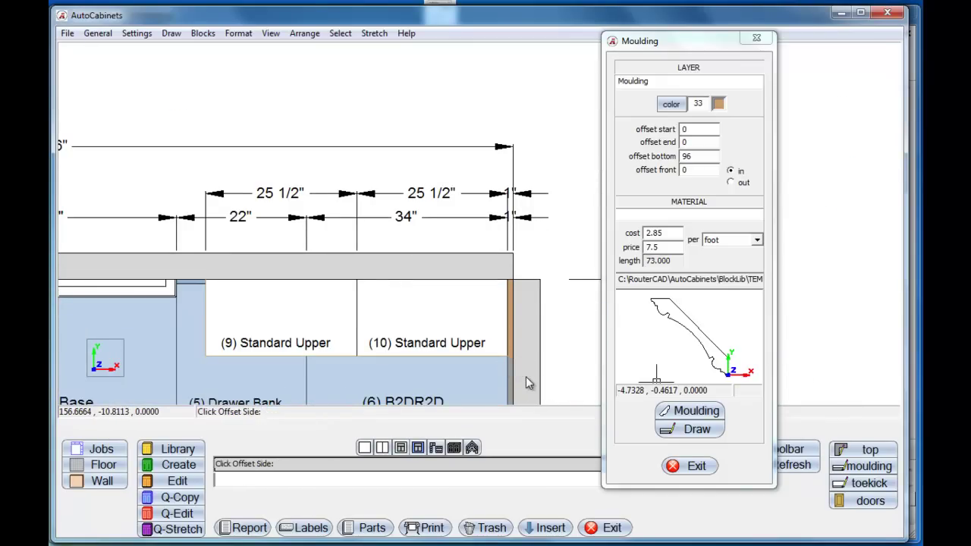
right_click(524, 375)
scroll(526, 367, down, 6)
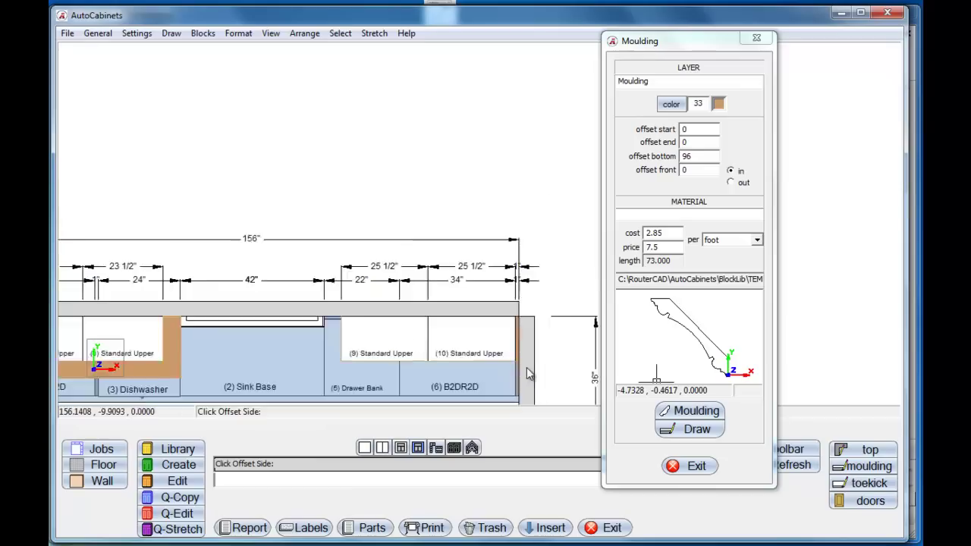
click(465, 226)
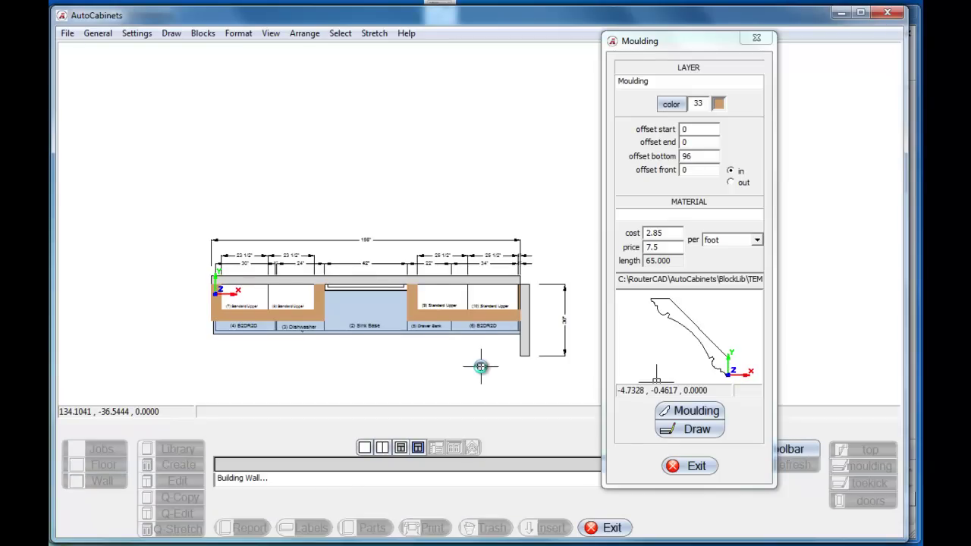
click(756, 39)
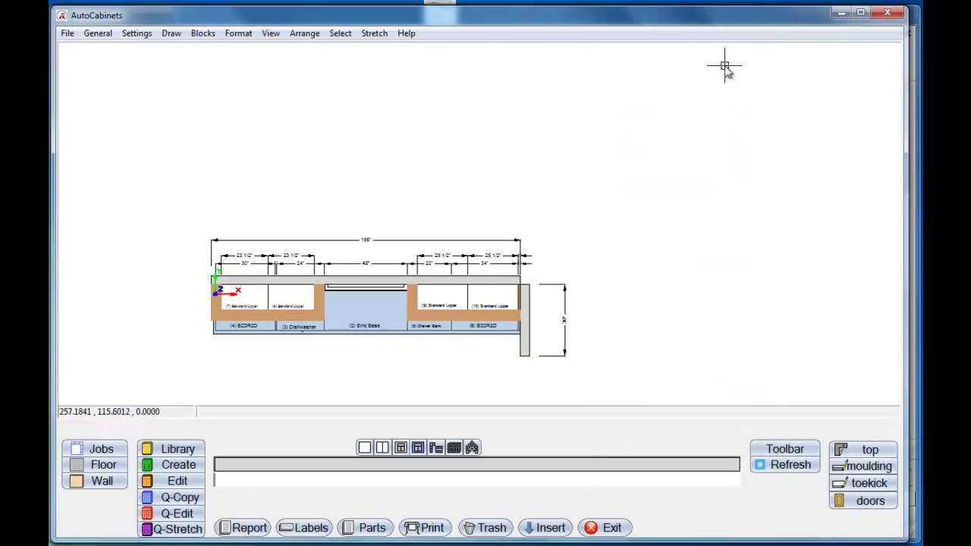
Show the wall in front elevation and examine the crown moulding on both wall cabinet pairs, the window and the base cabinets
click(417, 447)
scroll(385, 150, up, 4)
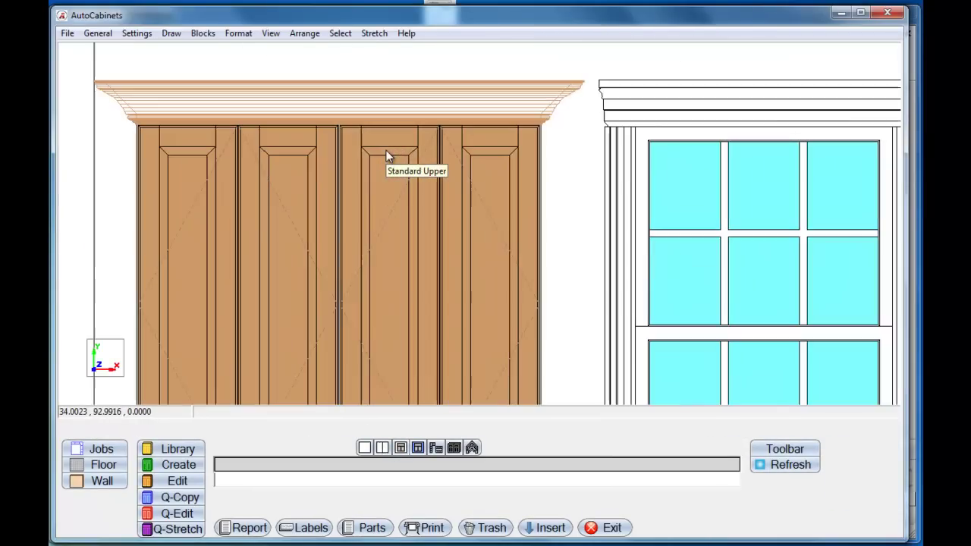
scroll(385, 150, down, 4)
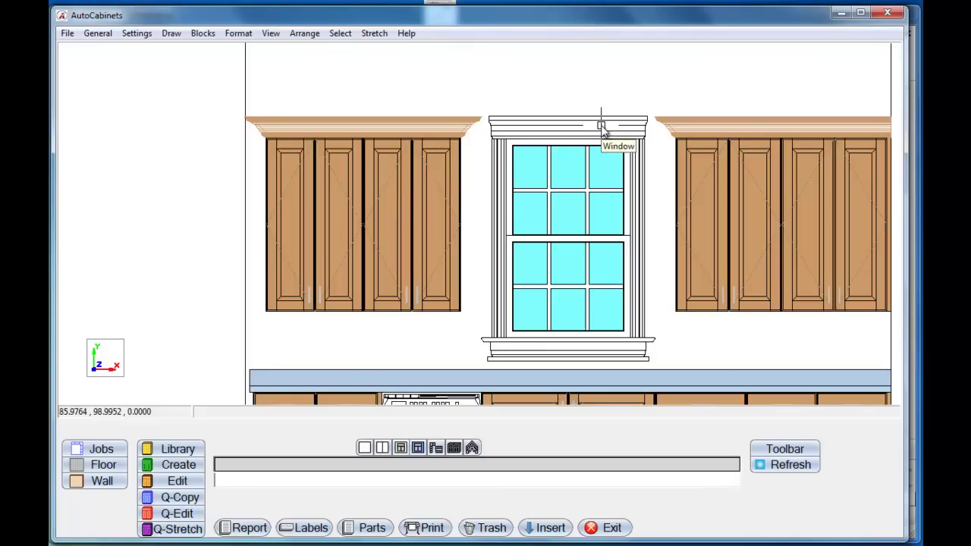
middle_drag(594, 225, 527, 146)
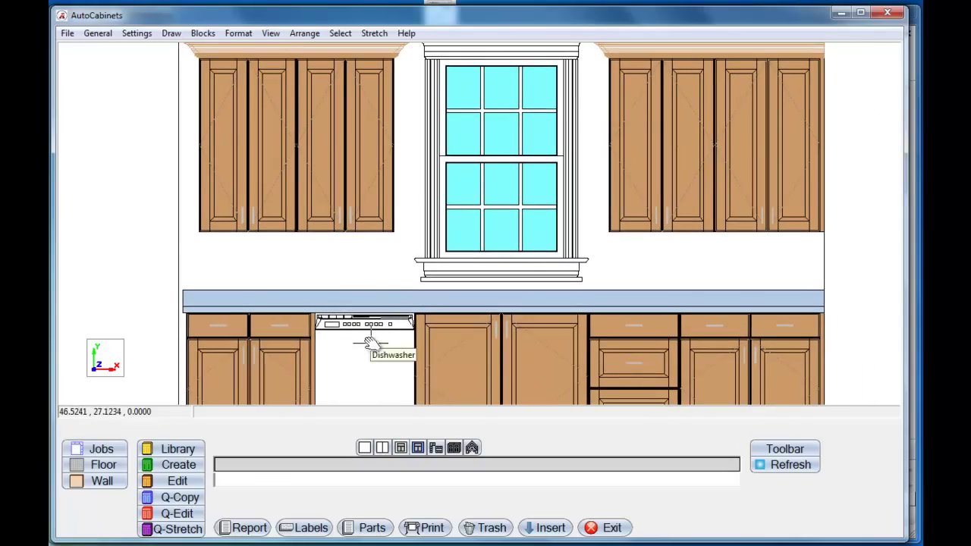
scroll(395, 345, down, 3)
middle_drag(471, 366, 494, 316)
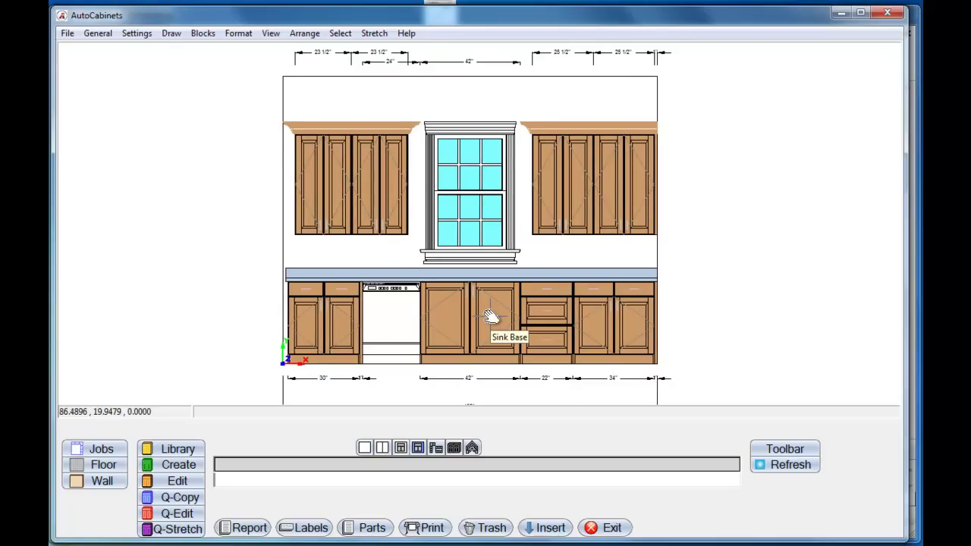